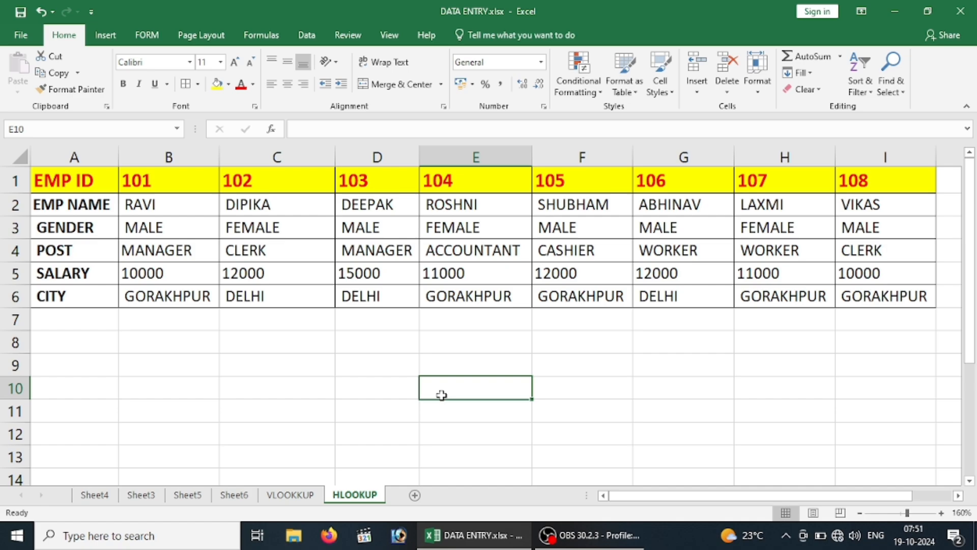
key("Up")
key("Up")
key("Up")
key("Up")
key("Up")
key("Up")
key("Up")
key("Up")
key("Up")
key("Left")
key("Left")
key("Left")
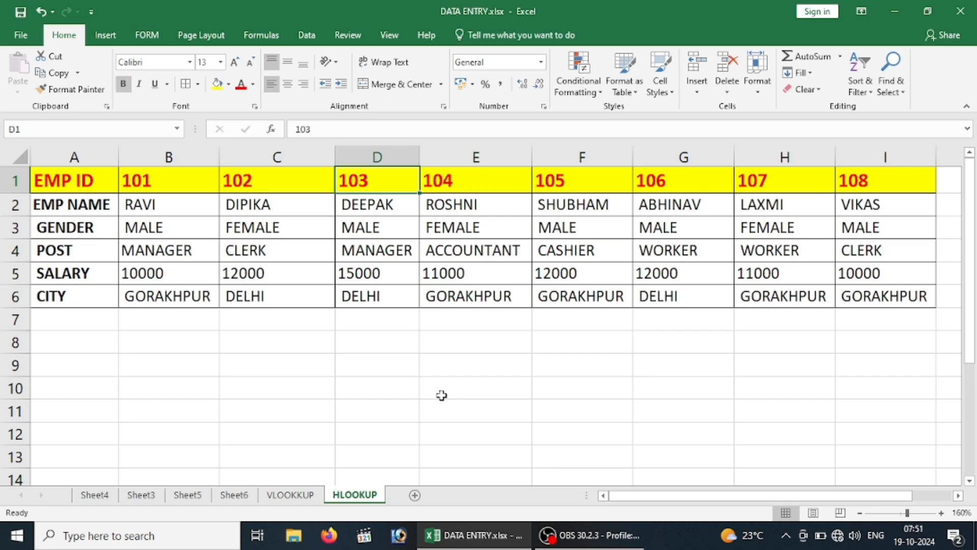
key("Left")
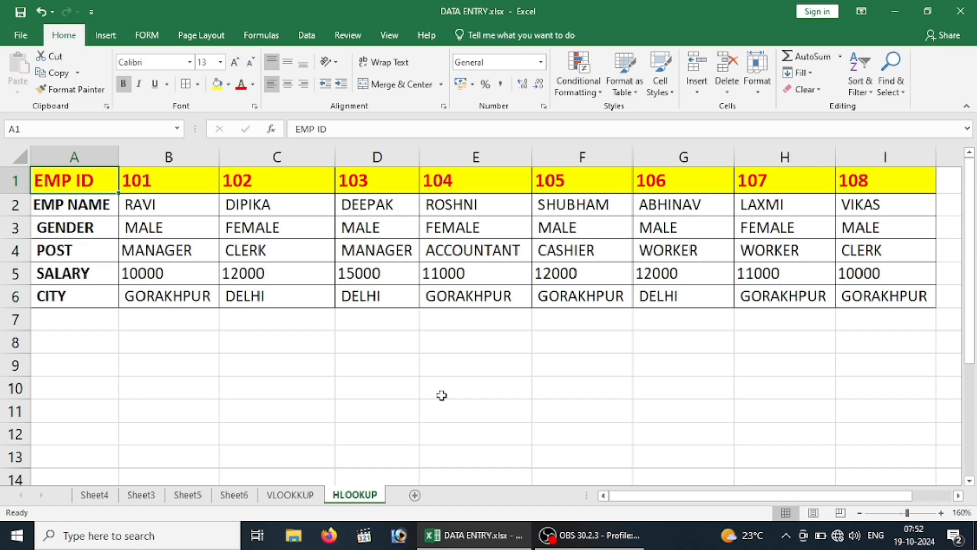
left_click(254, 399)
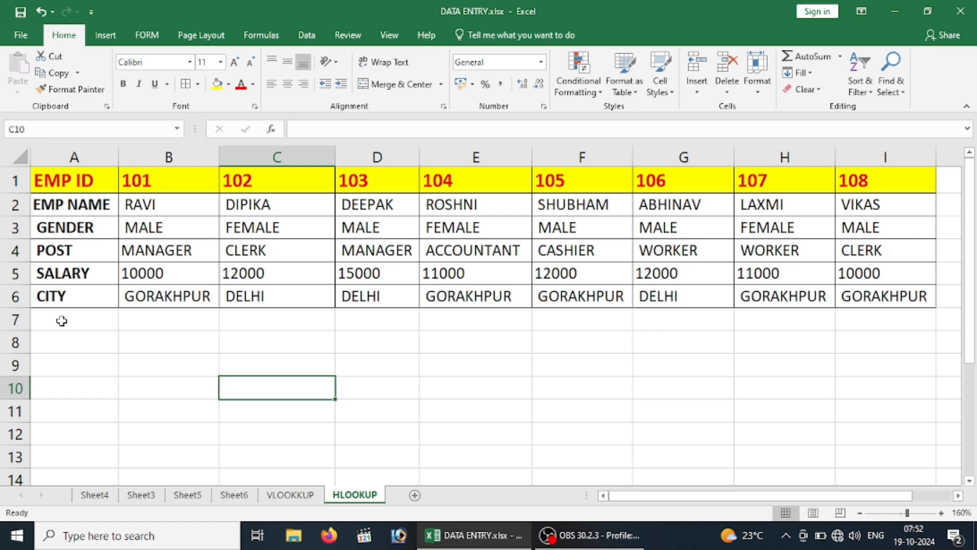
Copy the row labels in A1:A6 and paste them transposed as a horizontal header row starting at cell B9
left_click_drag(72, 178, 69, 293)
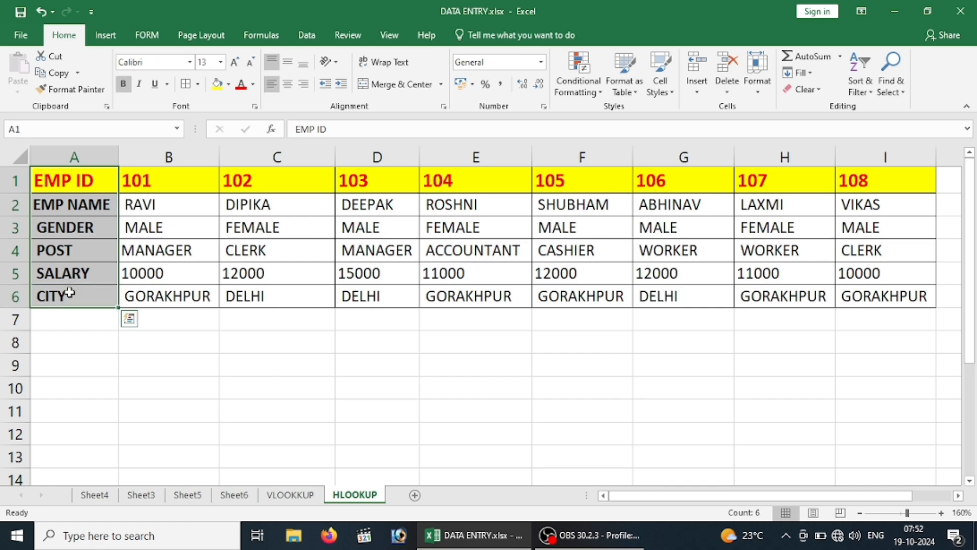
key("ctrl+c")
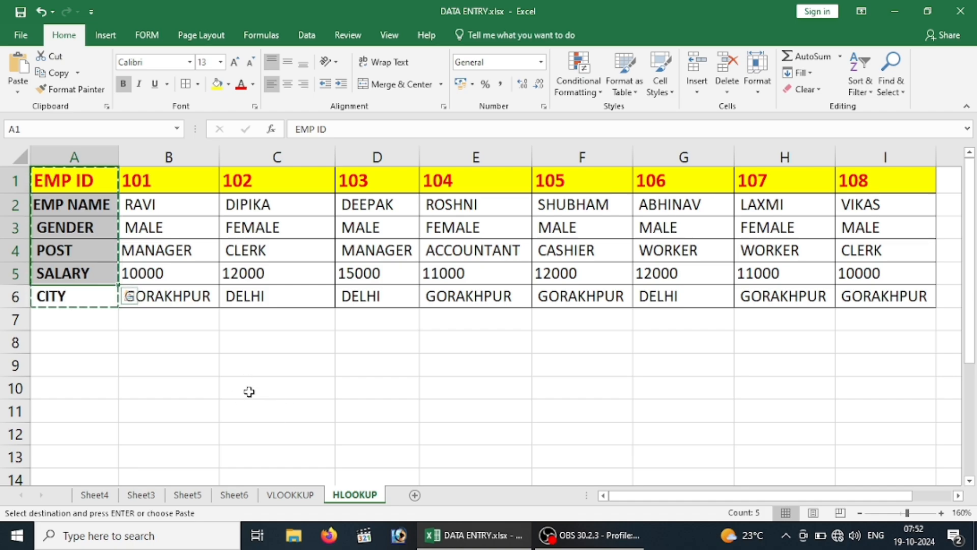
left_click(204, 370)
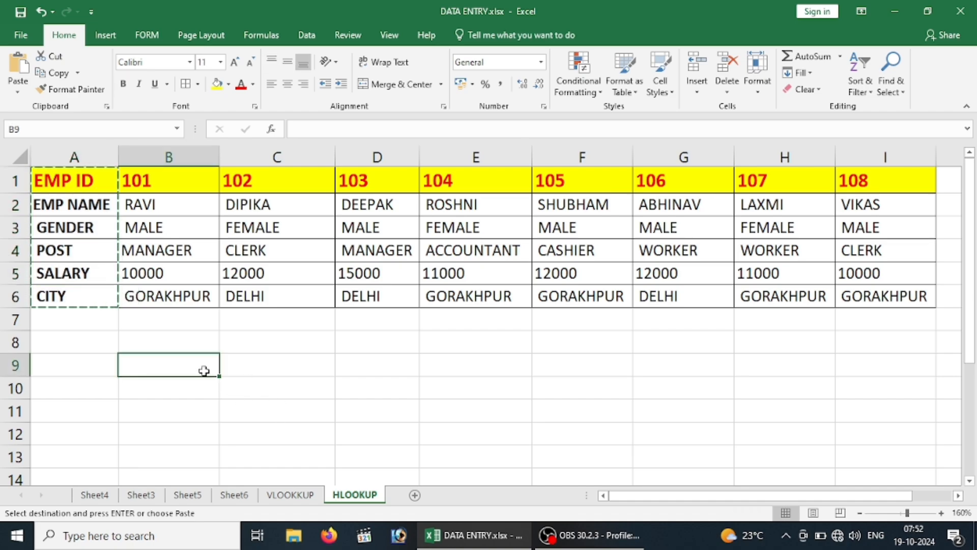
right_click(205, 373)
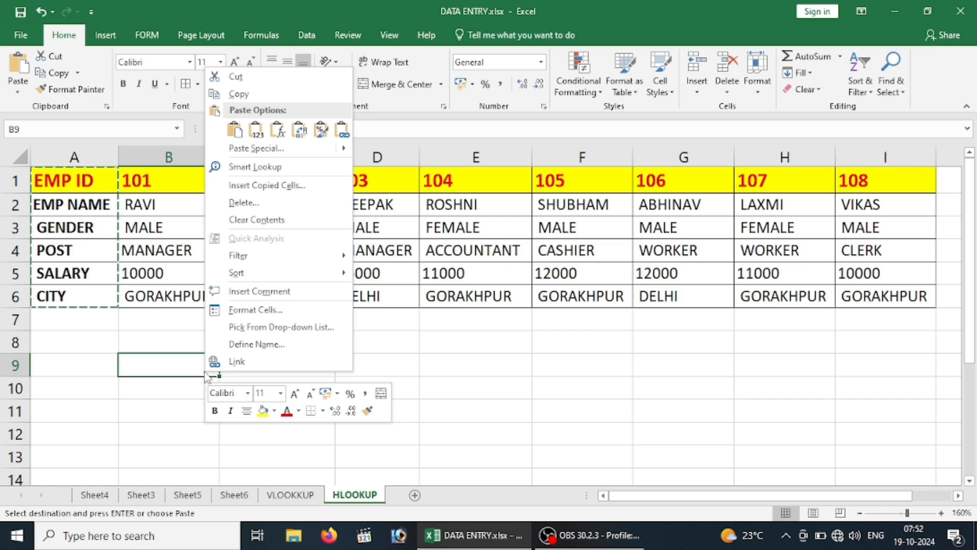
left_click(250, 149)
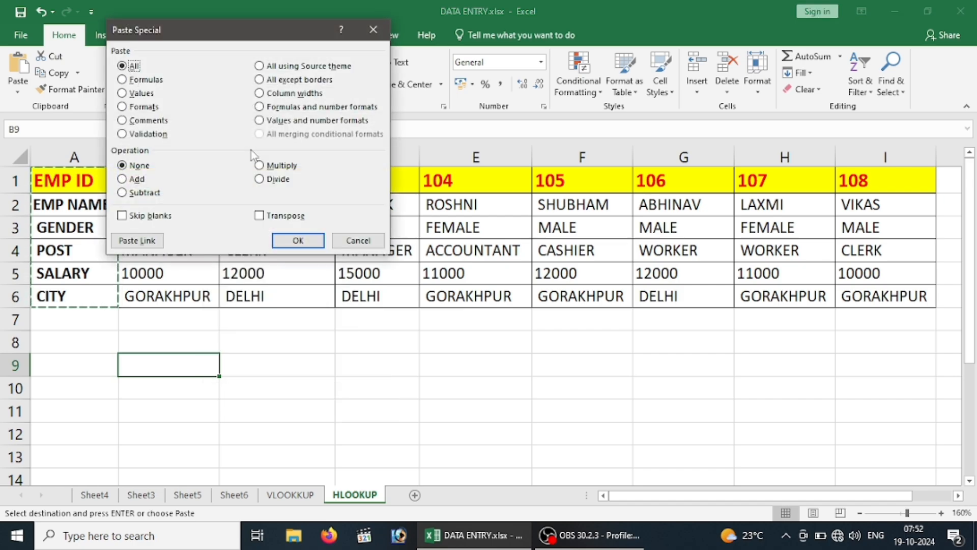
left_click(275, 218)
left_click(299, 240)
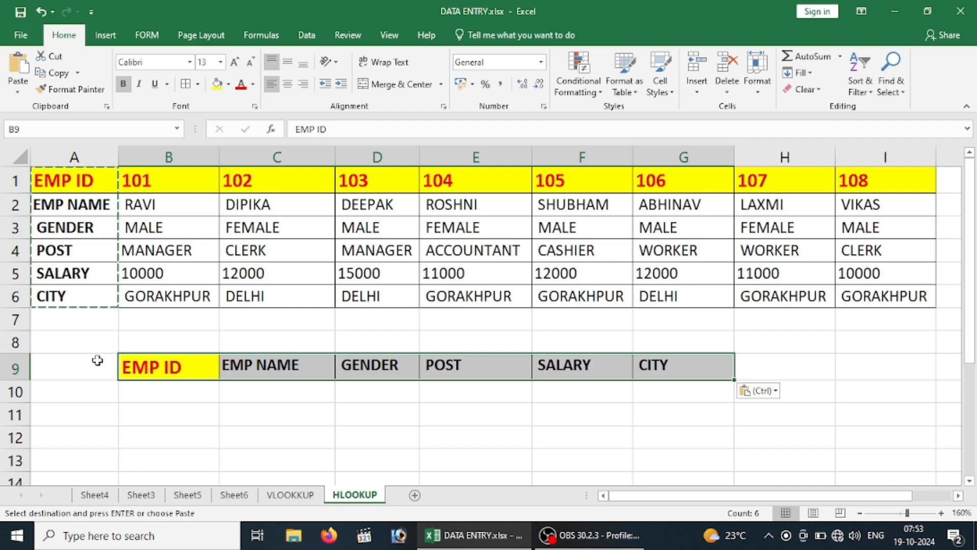
Enter 102 as the lookup value in cell B10, under the EMP ID header
left_click(133, 373)
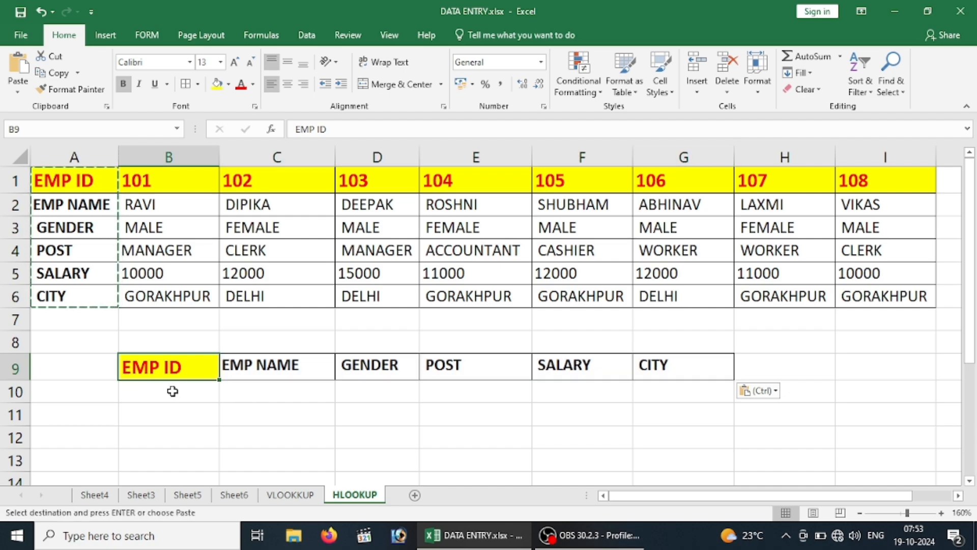
left_click(172, 391)
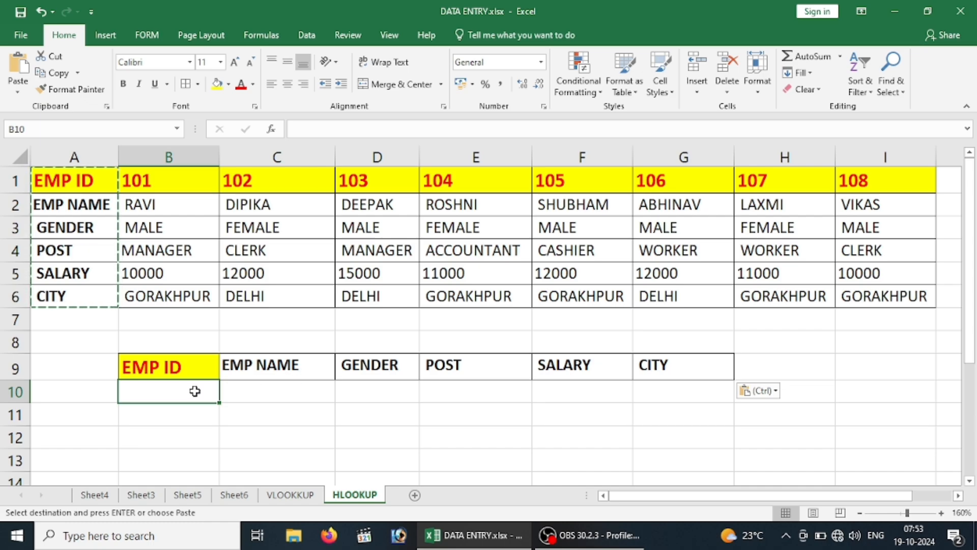
type("102")
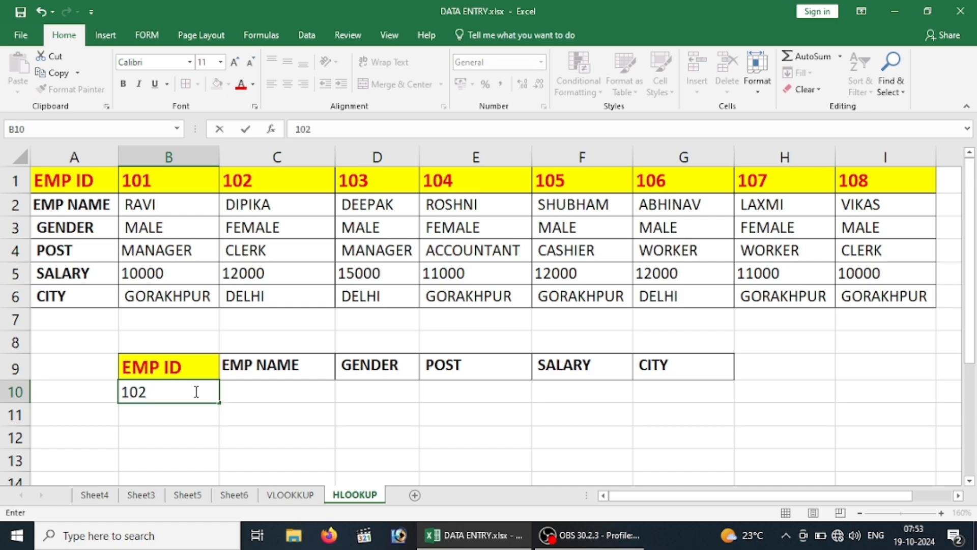
key("Return")
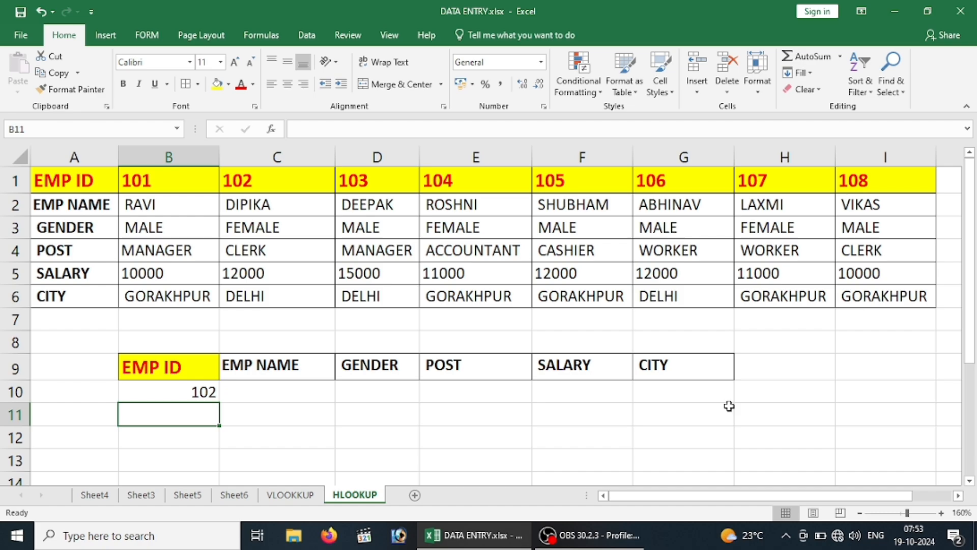
Begin an HLOOKUP formula in cell C10, under EMP NAME, with B10 as the lookup value
left_click(284, 399)
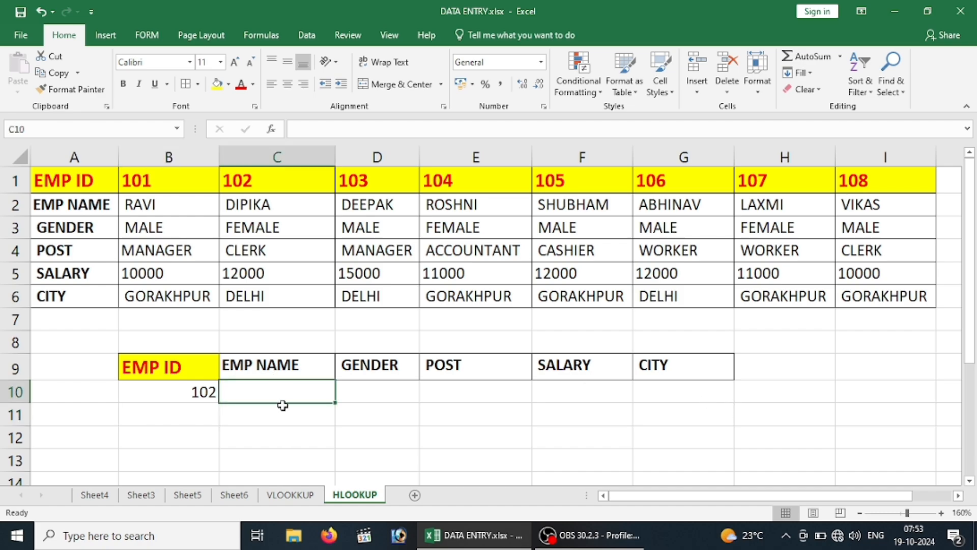
type("=")
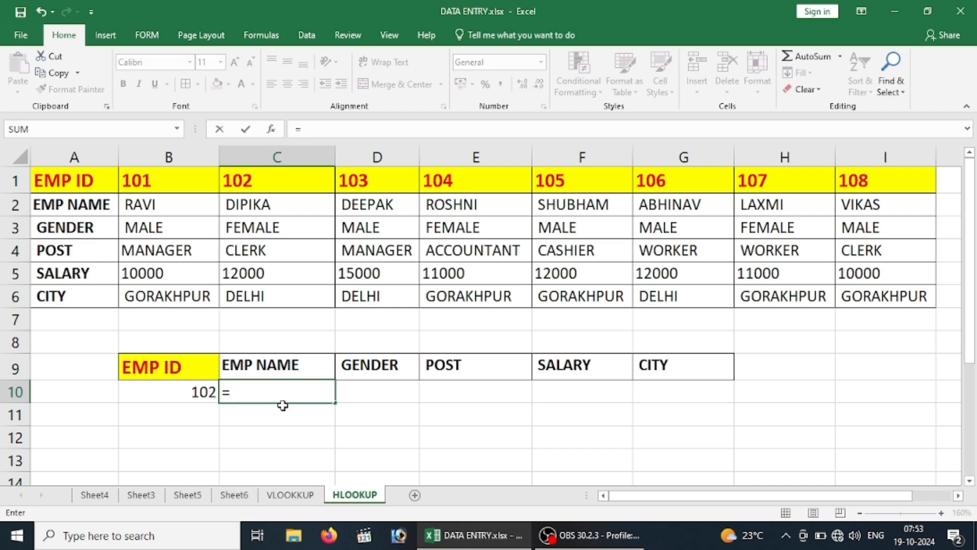
type("HLOOKUP(")
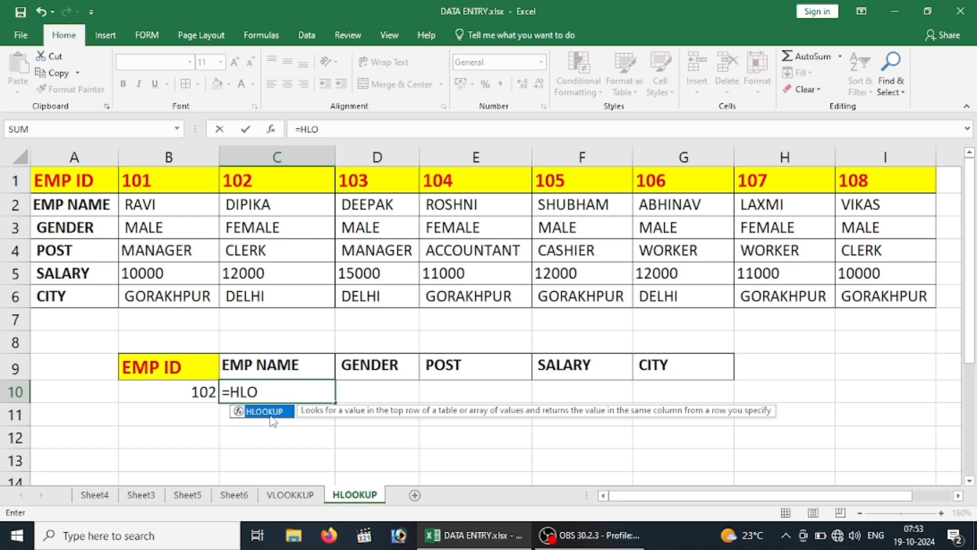
double_click(272, 411)
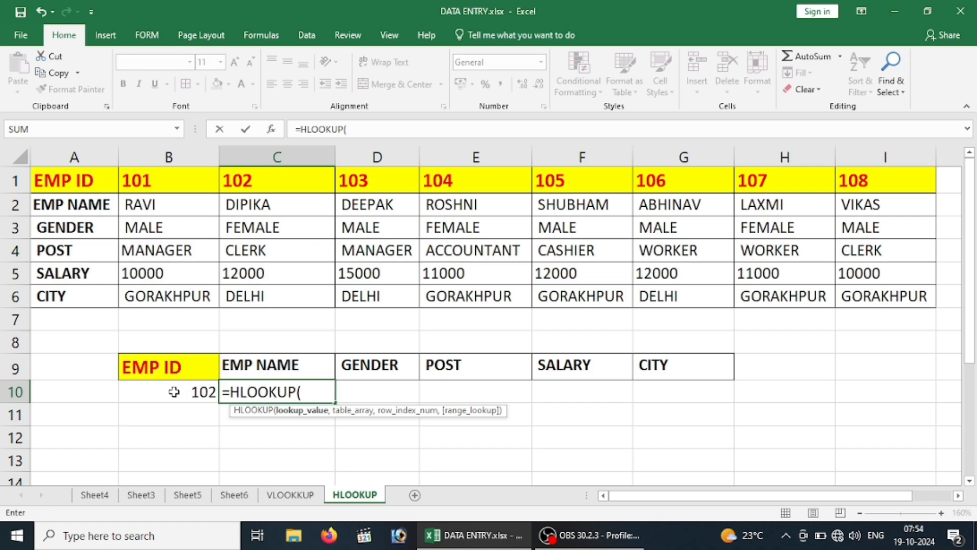
left_click(174, 392)
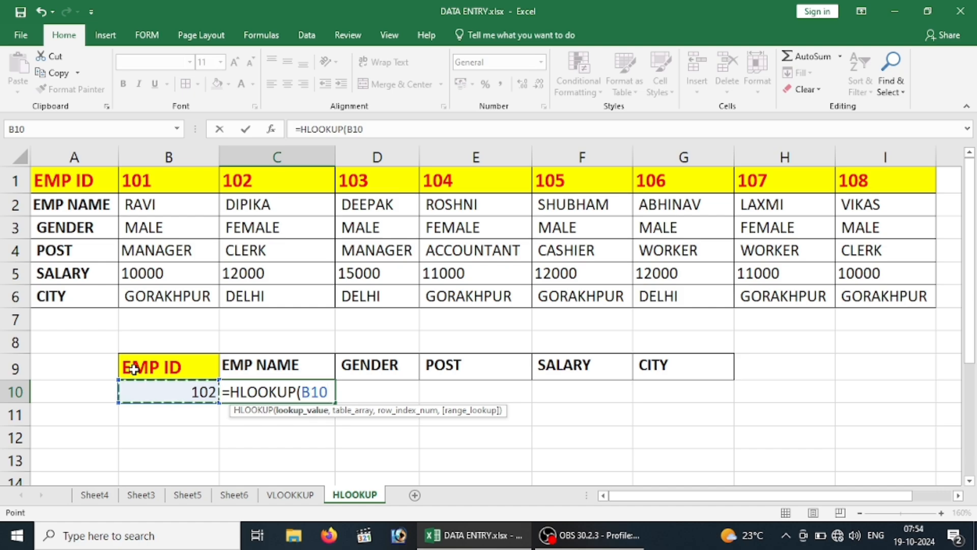
type(",")
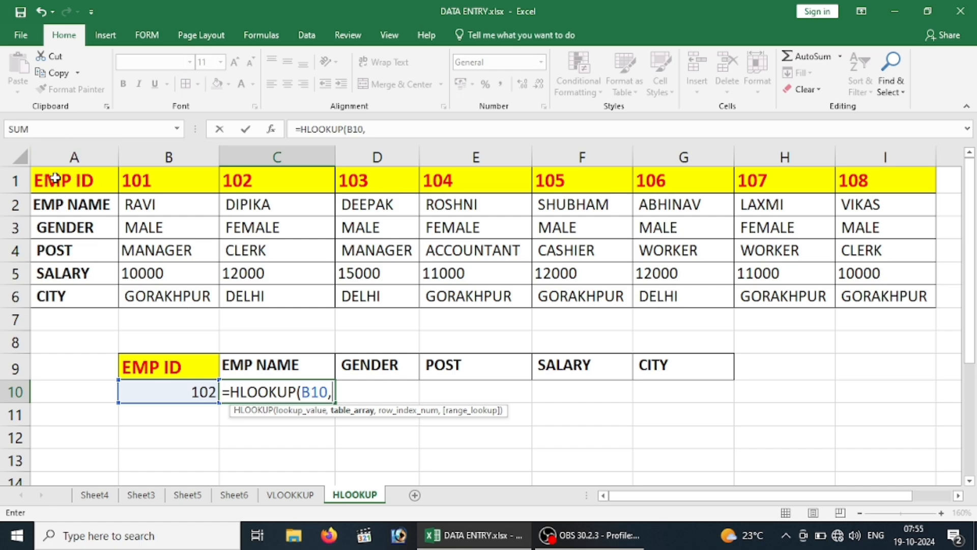
left_click_drag(55, 178, 881, 286)
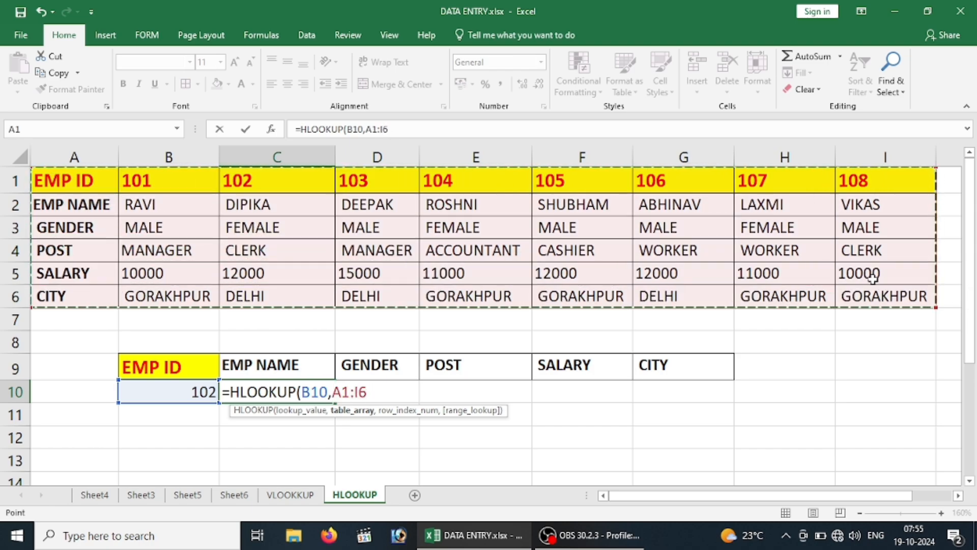
left_click(85, 180)
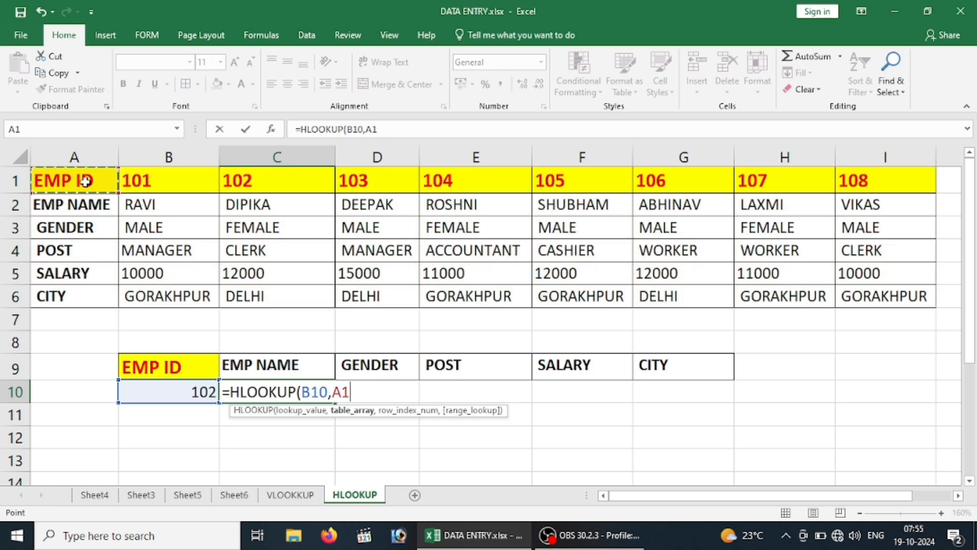
key("ctrl+shift+Down")
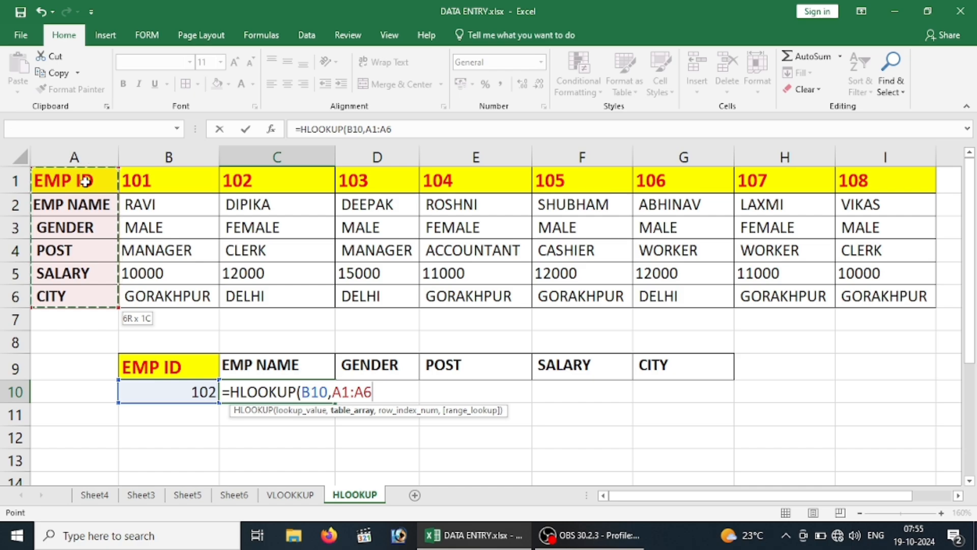
key("ctrl+shift+Right")
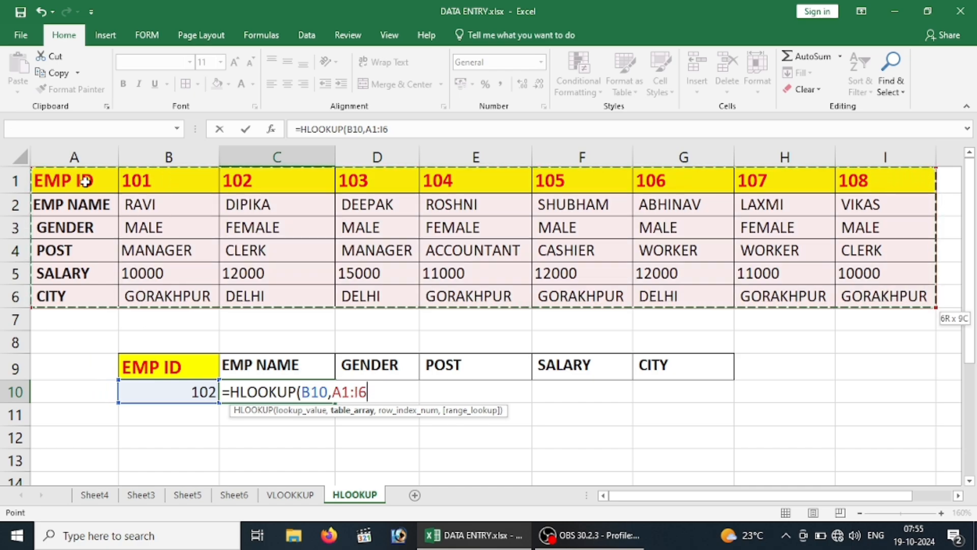
key("F4")
key("BackSpace")
key("BackSpace")
key("BackSpace")
key("BackSpace")
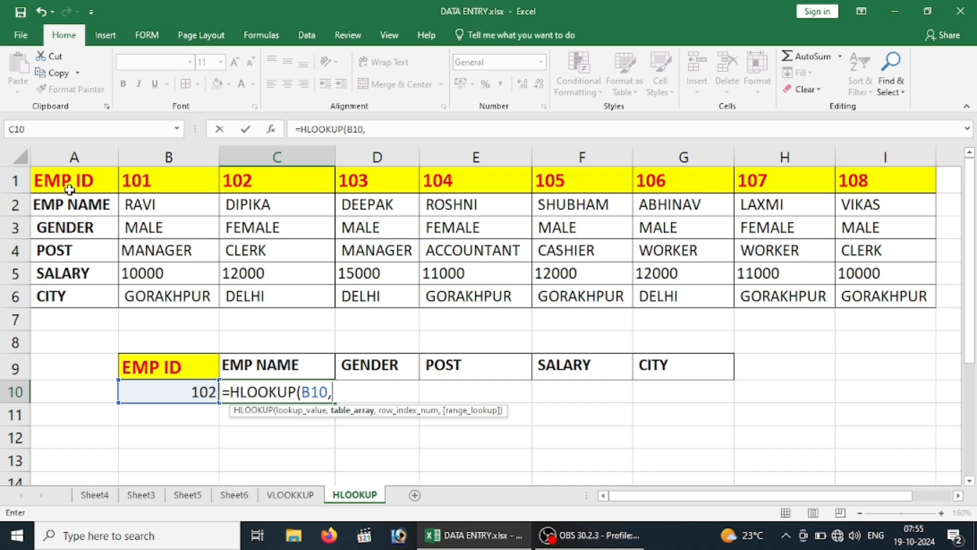
type("A1:")
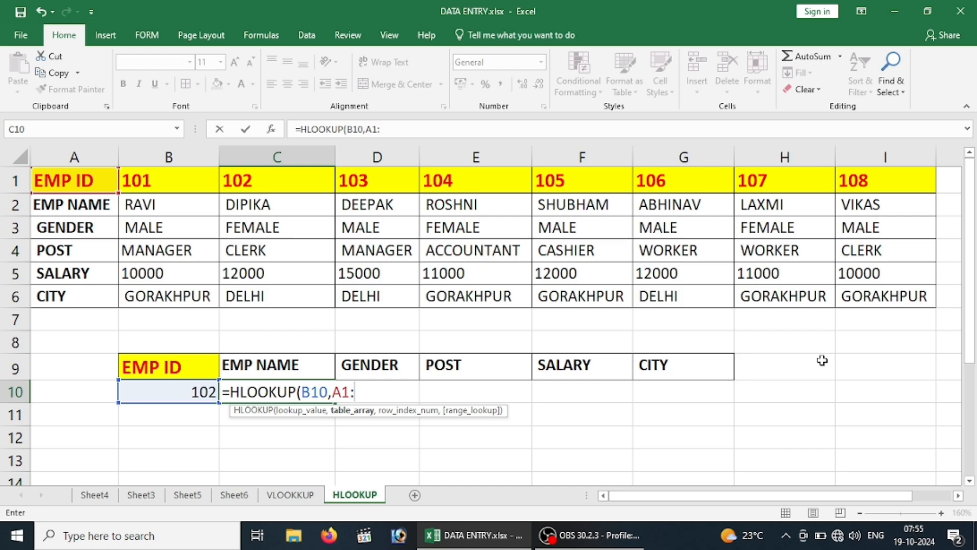
type("I6")
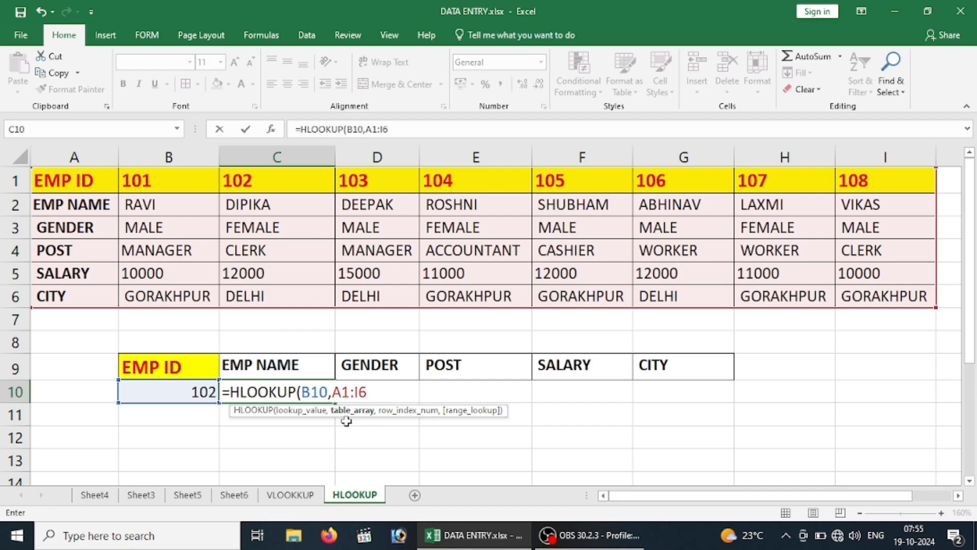
key("BackSpace")
key("BackSpace")
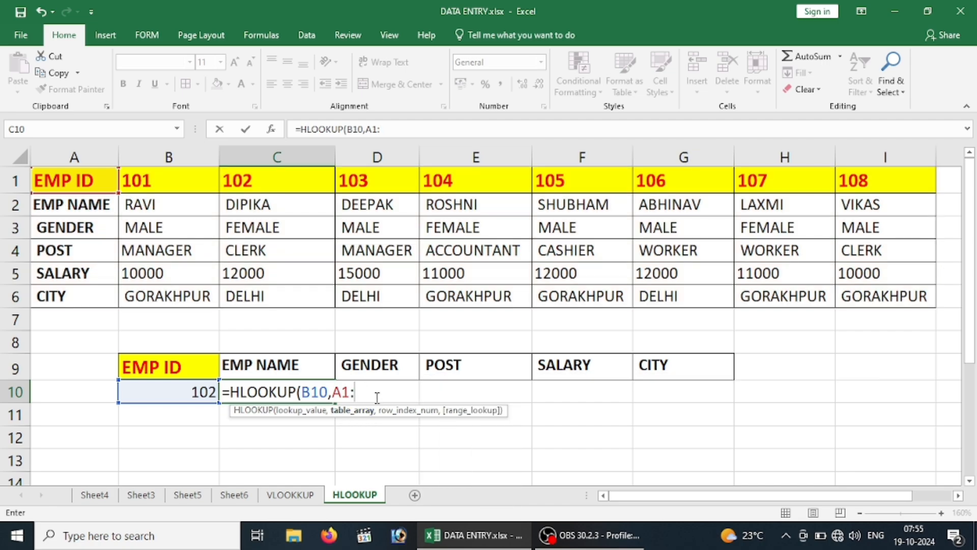
key("BackSpace")
key("BackSpace")
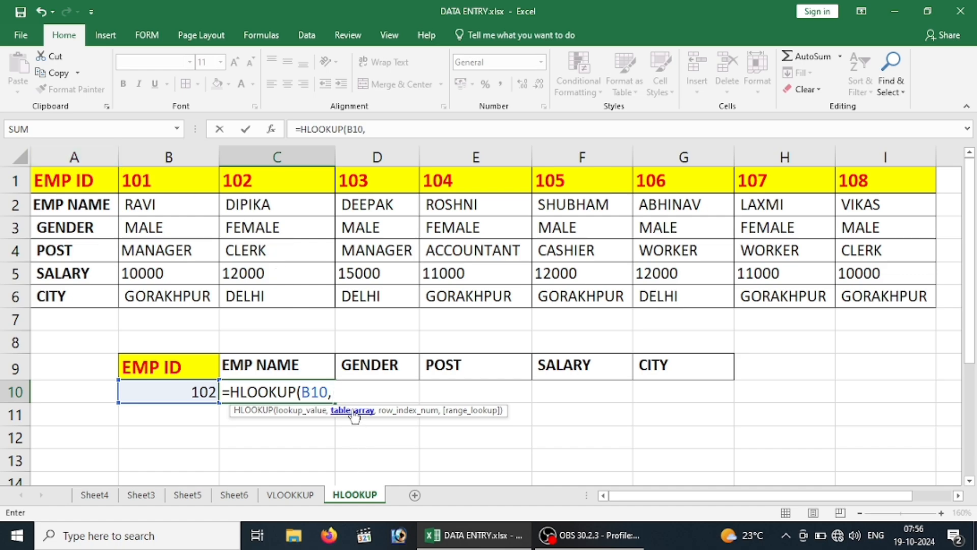
type("DATA")
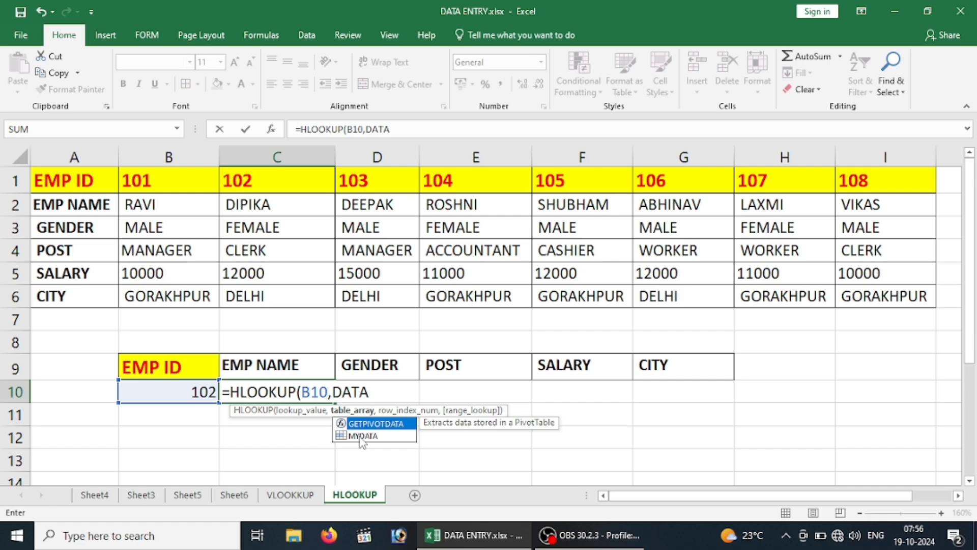
key("BackSpace")
key("BackSpace")
key("BackSpace")
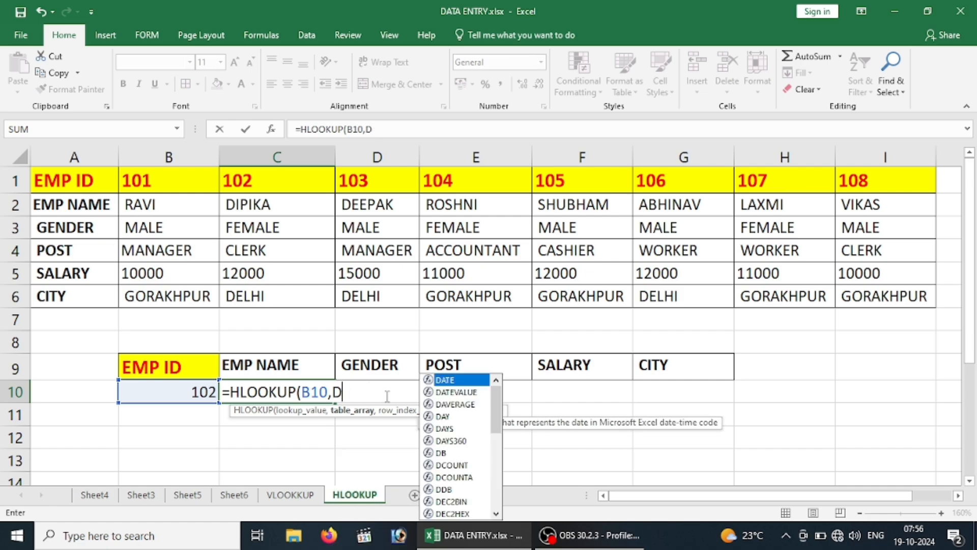
key("BackSpace")
Complete the HLOOKUP formula in C10 with table array A1:I6, row index 2 and 0 for an exact match
left_click_drag(89, 185, 857, 298)
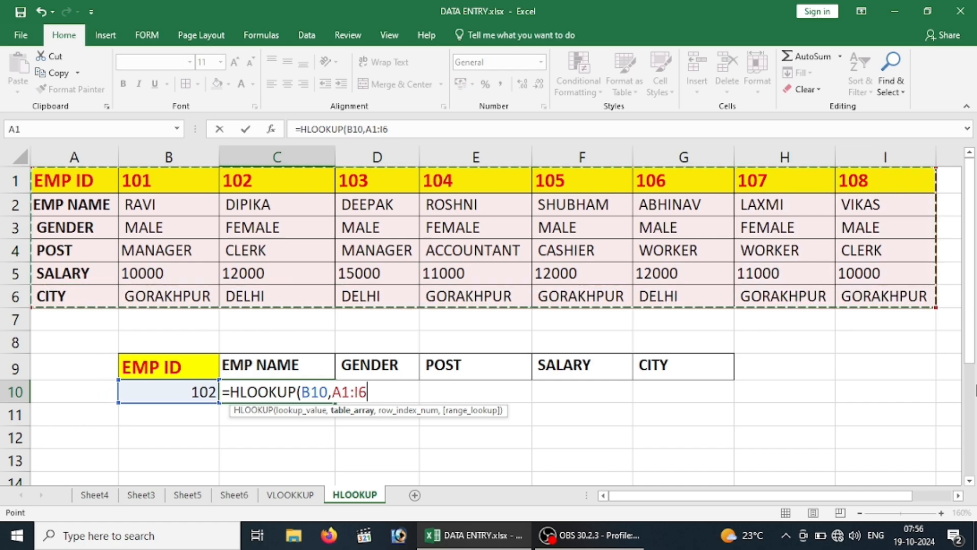
type(",")
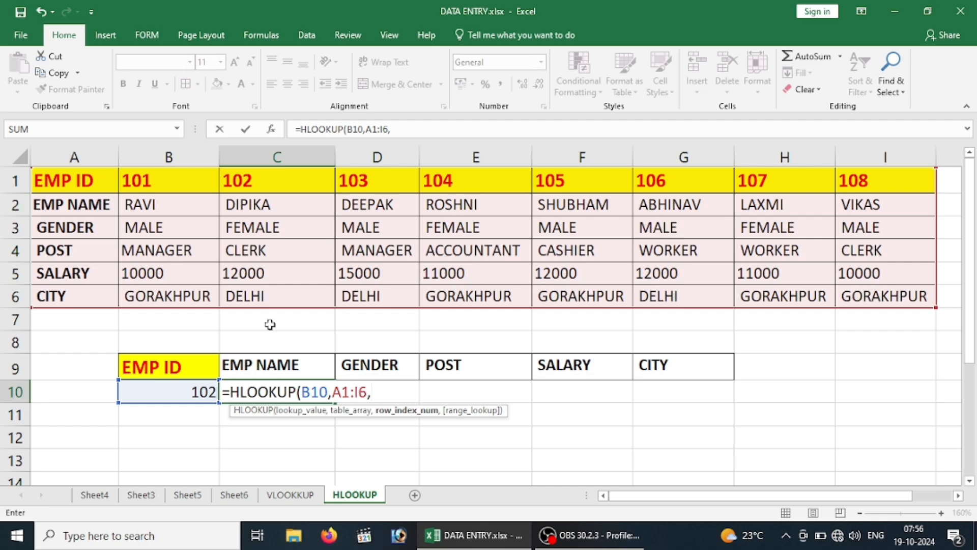
type("2,")
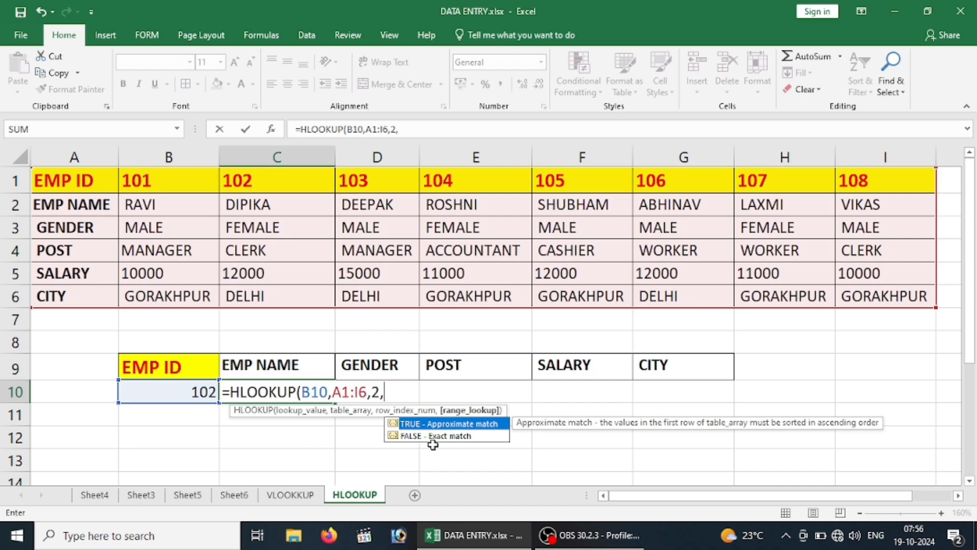
type("0")
type(")")
key("Return")
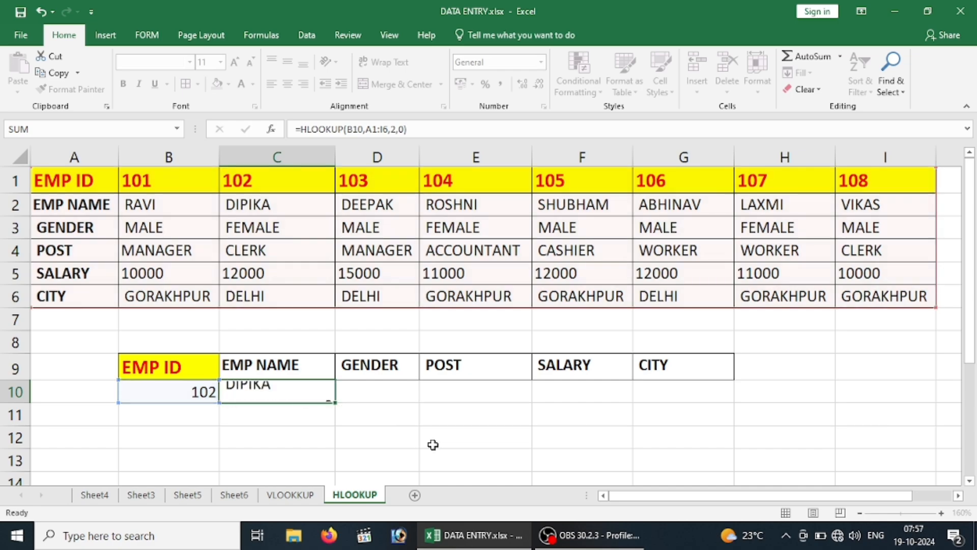
left_click(193, 395)
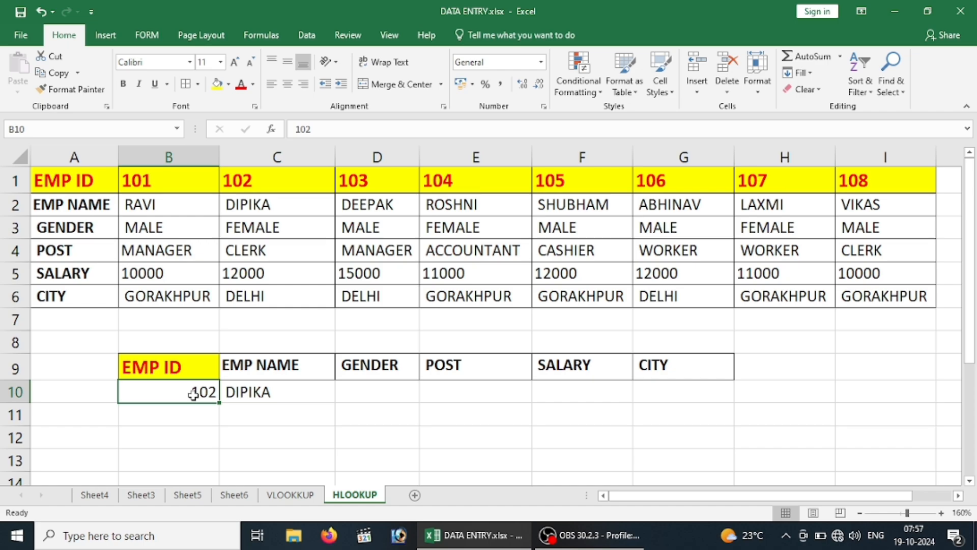
Test the lookup by setting the EMP ID in B10 to 103 and checking the result against the employee data
left_click(250, 181)
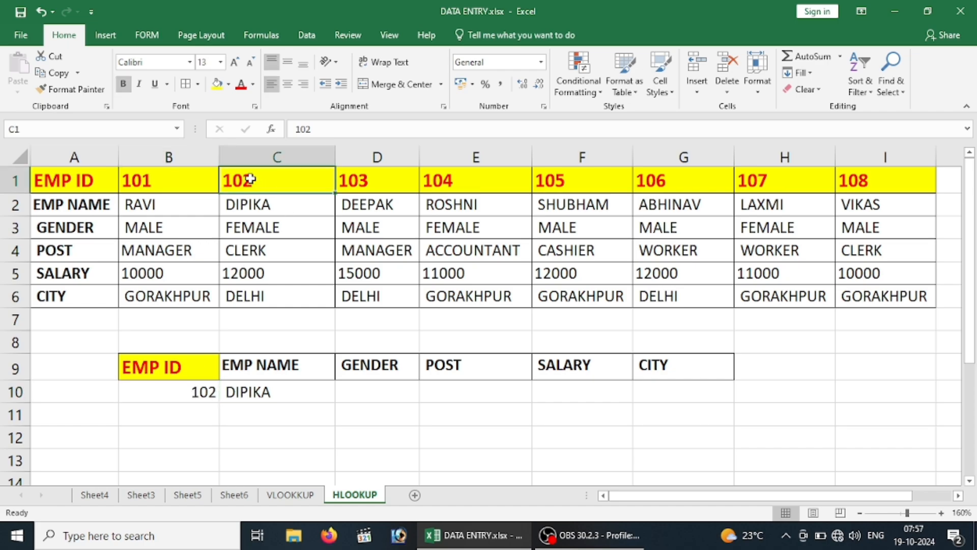
left_click(261, 208)
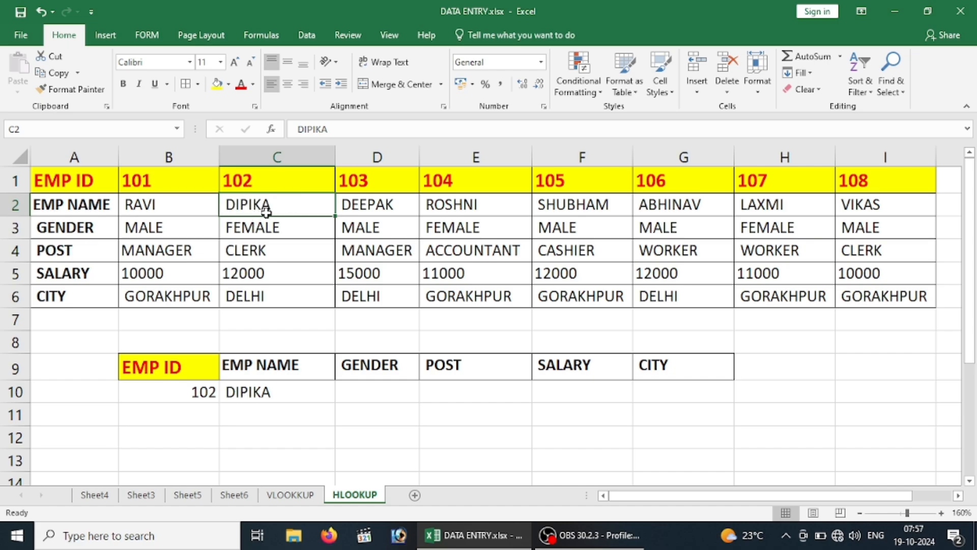
left_click(187, 389)
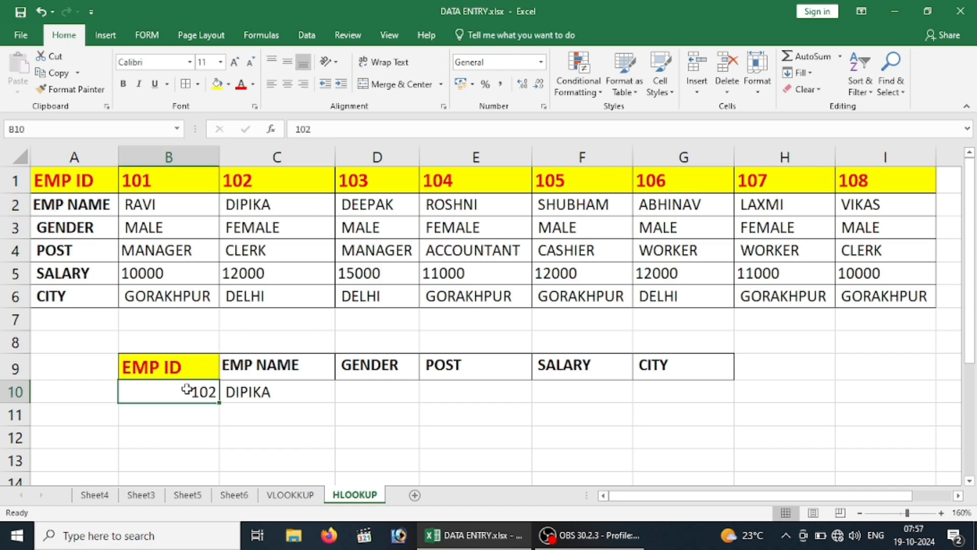
type("103")
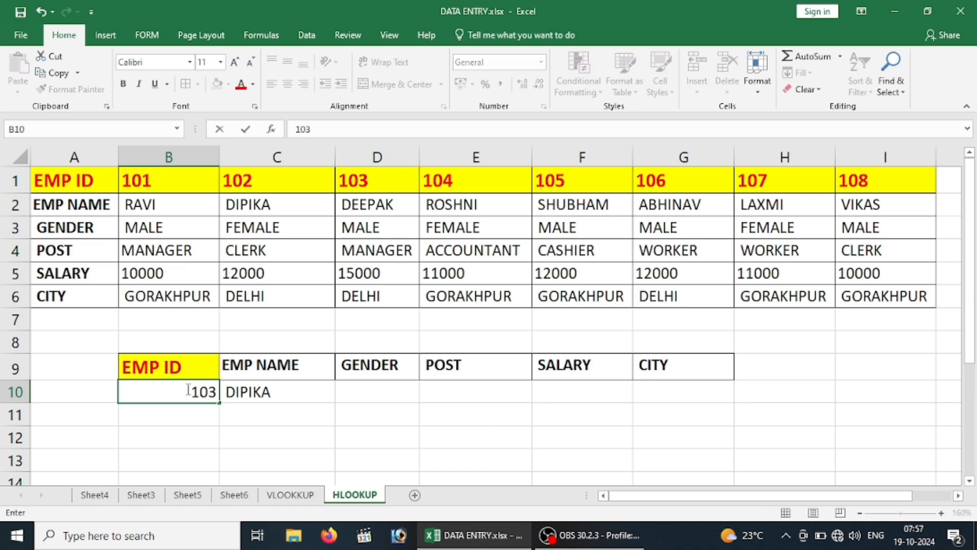
key("Return")
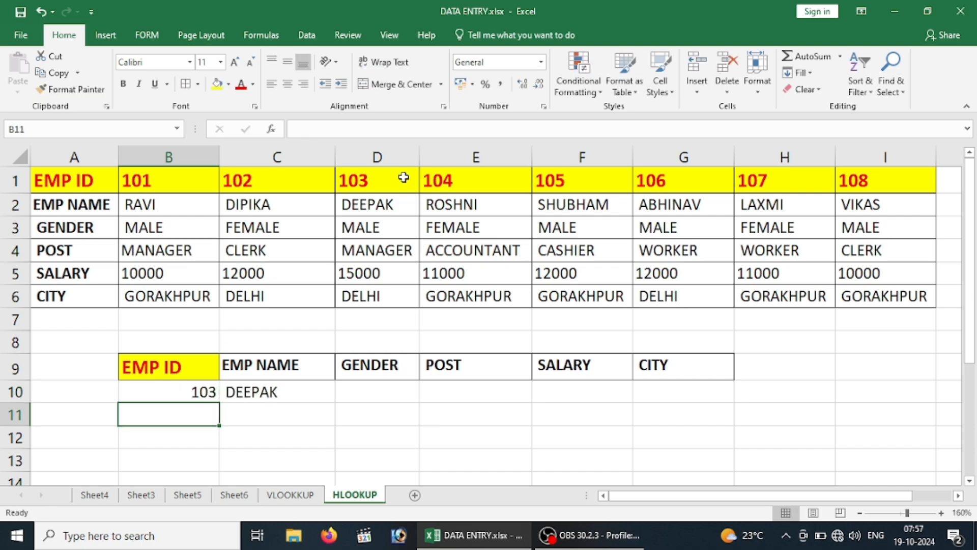
left_click(369, 208)
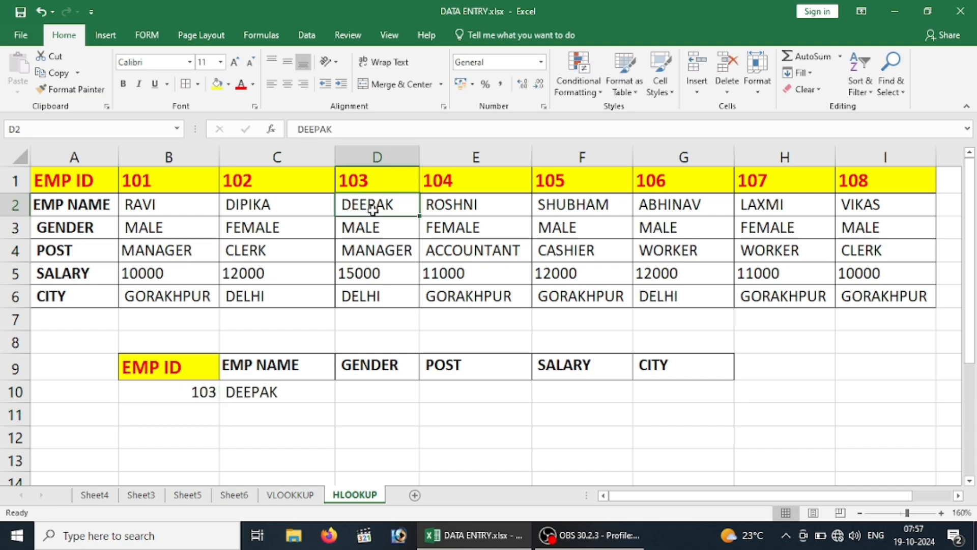
Set the EMP ID lookup value in B10 to 105
left_click(164, 395)
type("105")
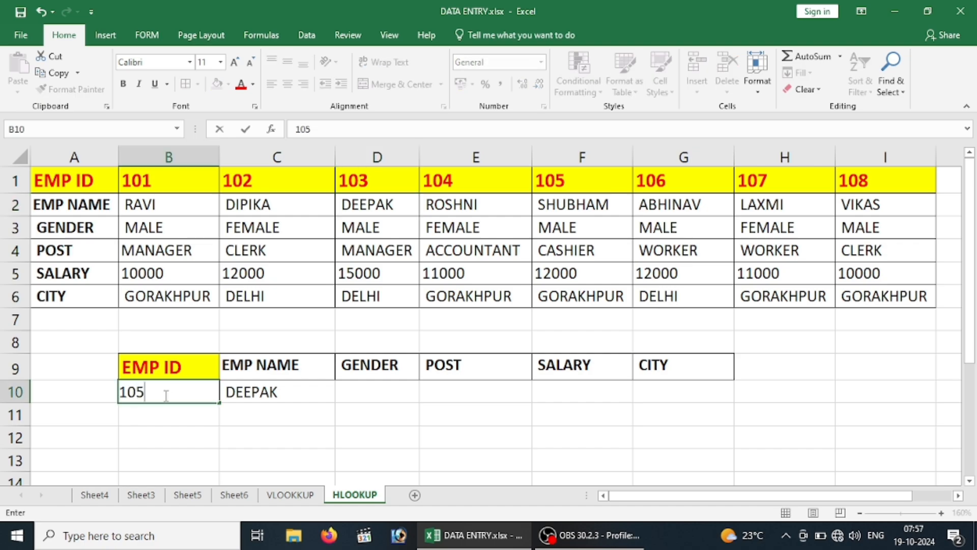
key("Return")
Try filling the HLOOKUP formula from C10 across to G10, and clear the copied cells D10:G10
left_click(261, 392)
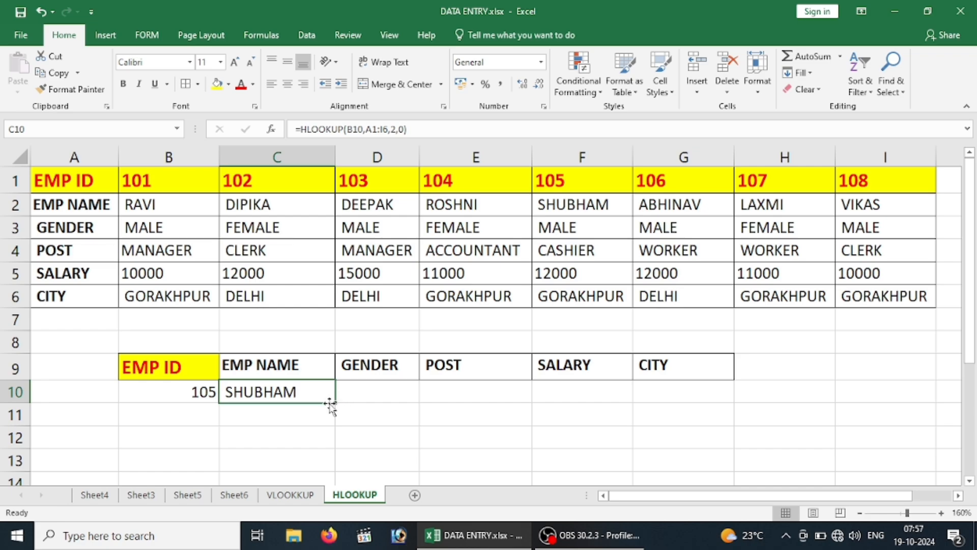
left_click_drag(334, 402, 709, 398)
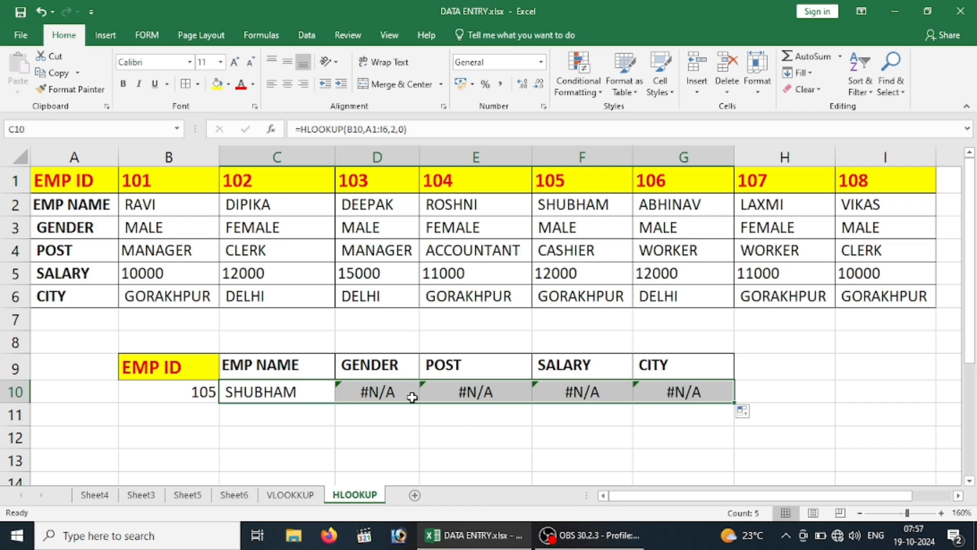
left_click_drag(162, 226, 205, 252)
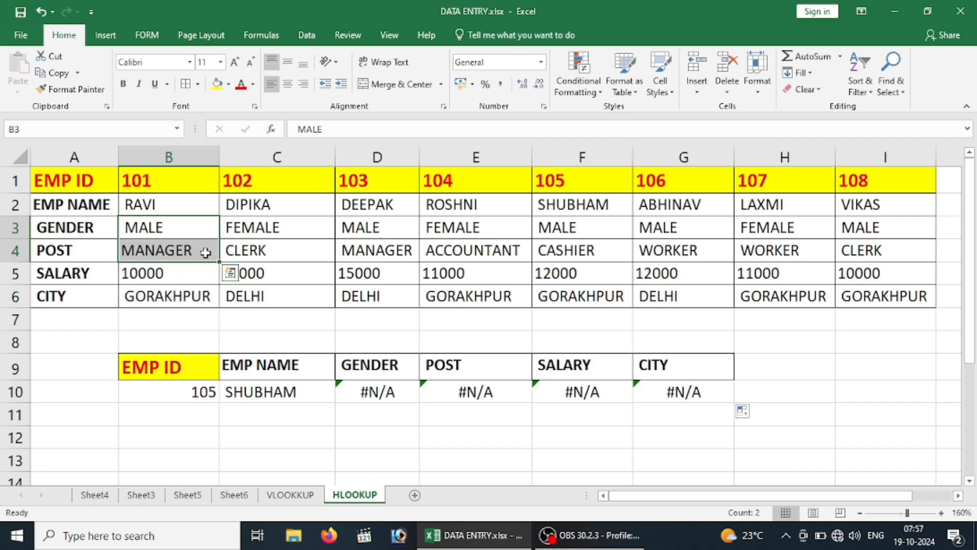
left_click_drag(375, 395, 710, 398)
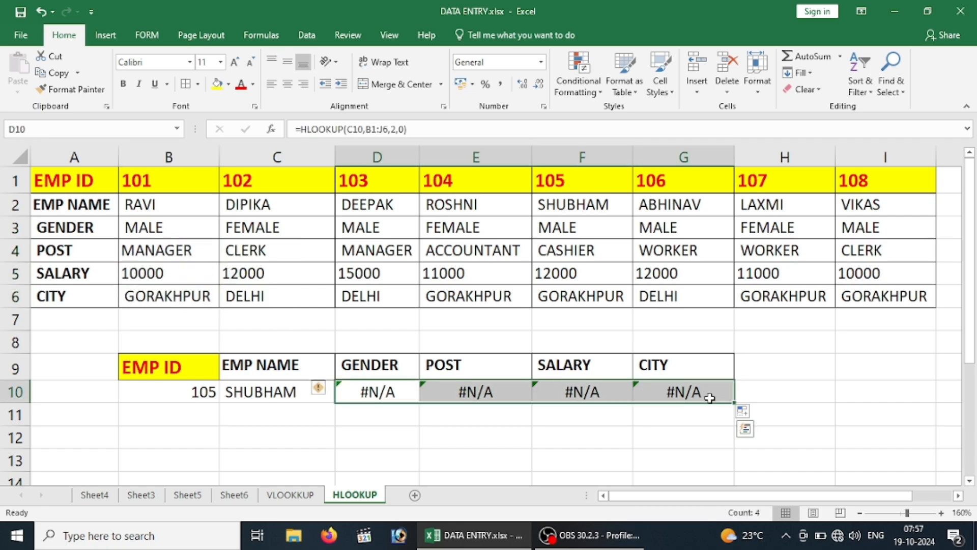
key("Delete")
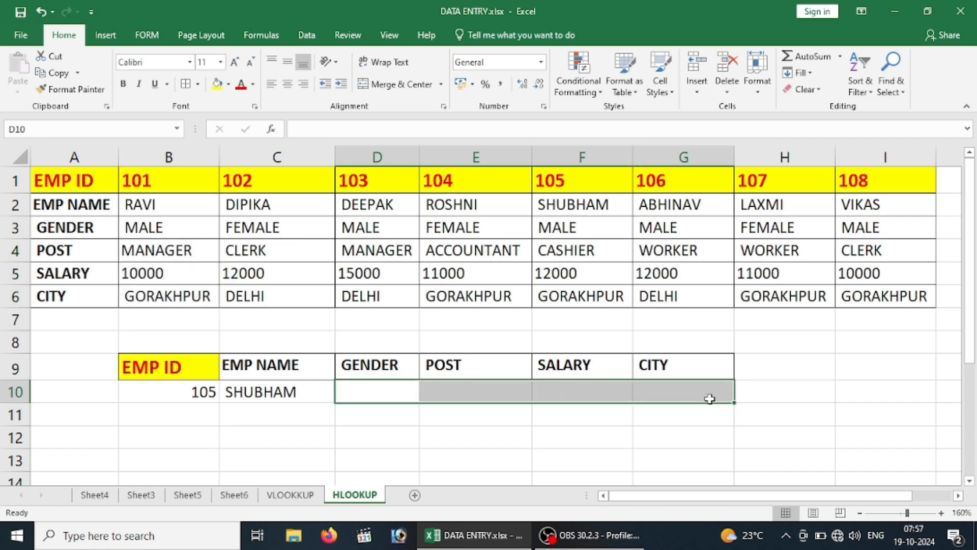
Examine the row index argument of the HLOOKUP formula in C10 against the data table, leaving the formula as it is
double_click(274, 391)
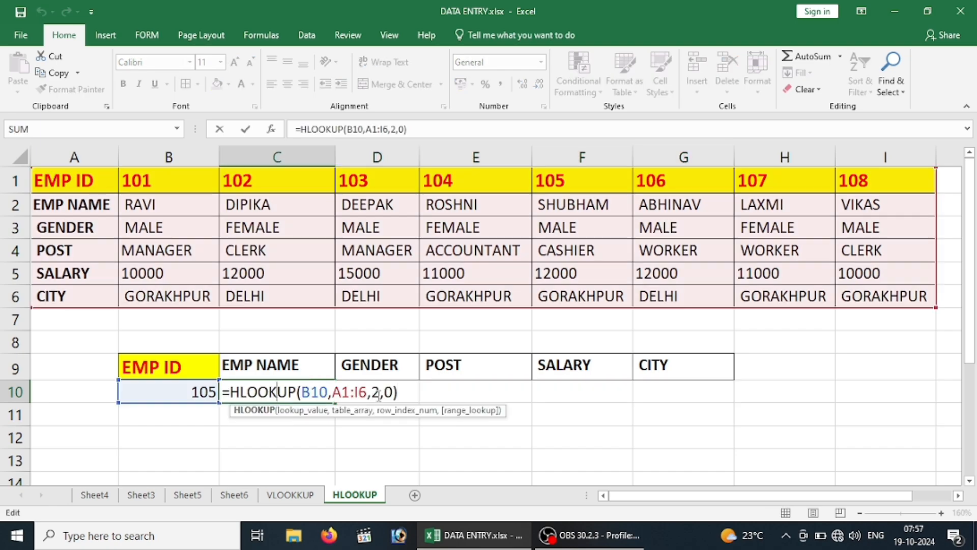
left_click(379, 393)
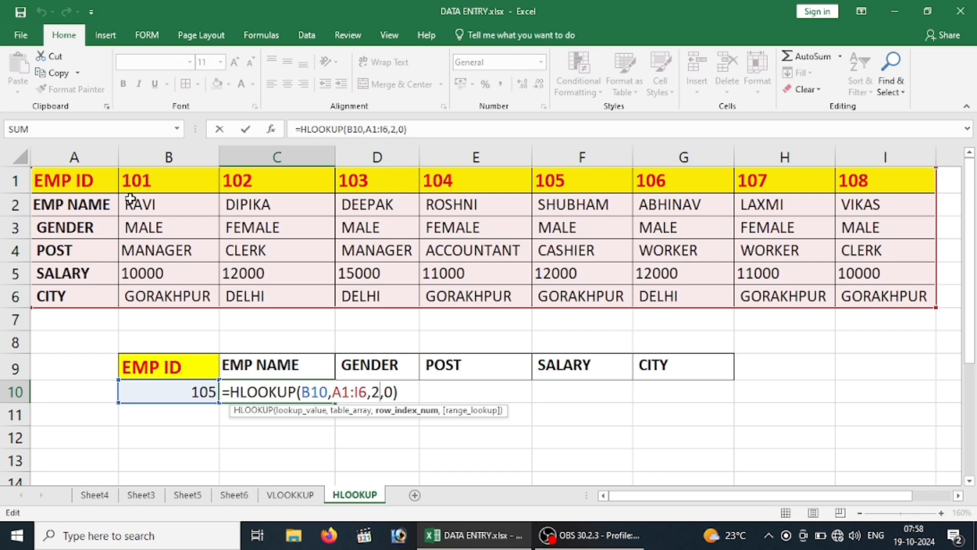
left_click(430, 450)
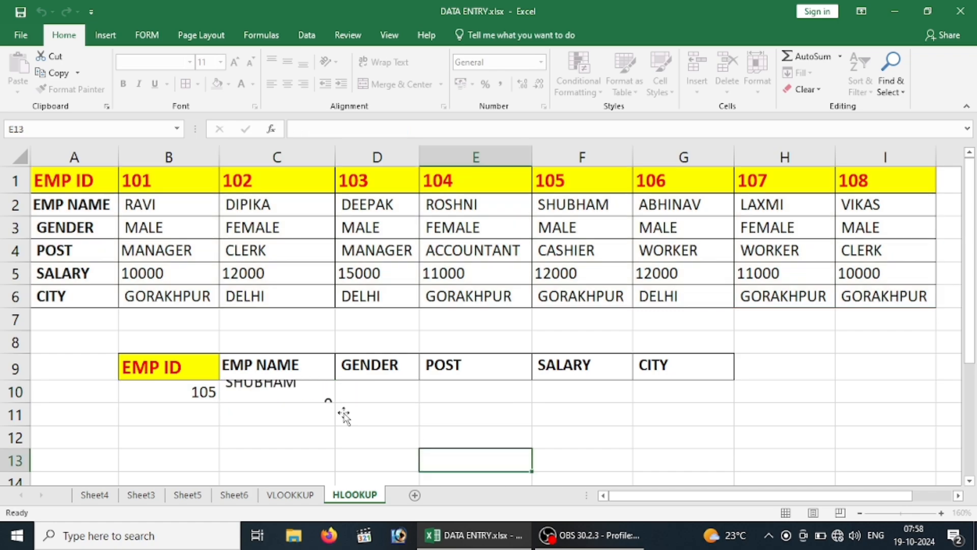
Fill the C10 formula across to G10 again and examine the shifted references in D10's copied formula
left_click(302, 386)
left_click_drag(337, 405, 733, 403)
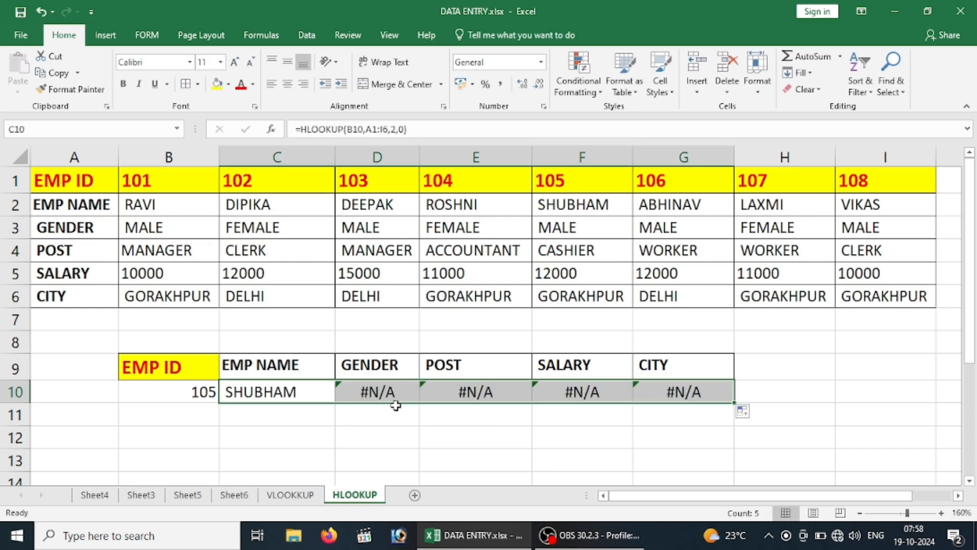
left_click(387, 393)
double_click(390, 397)
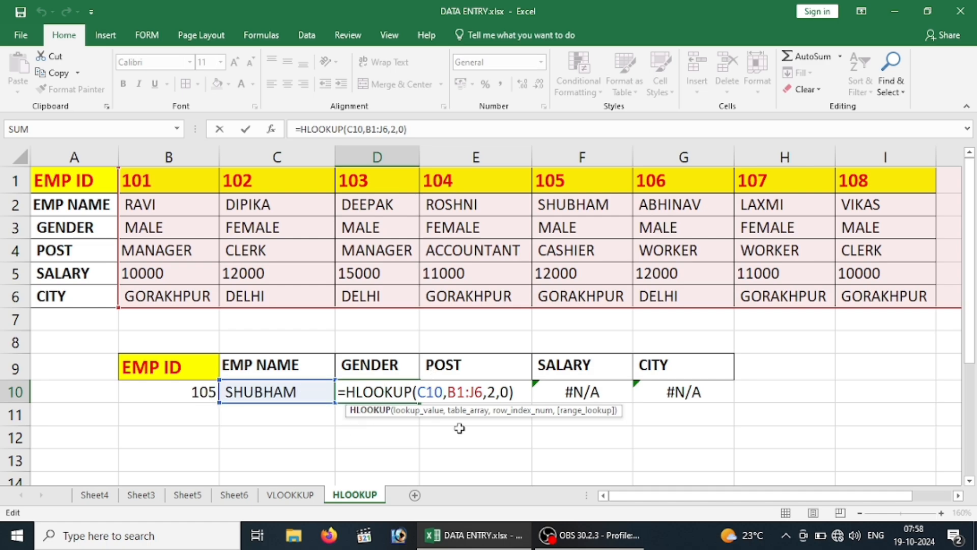
left_click(440, 450)
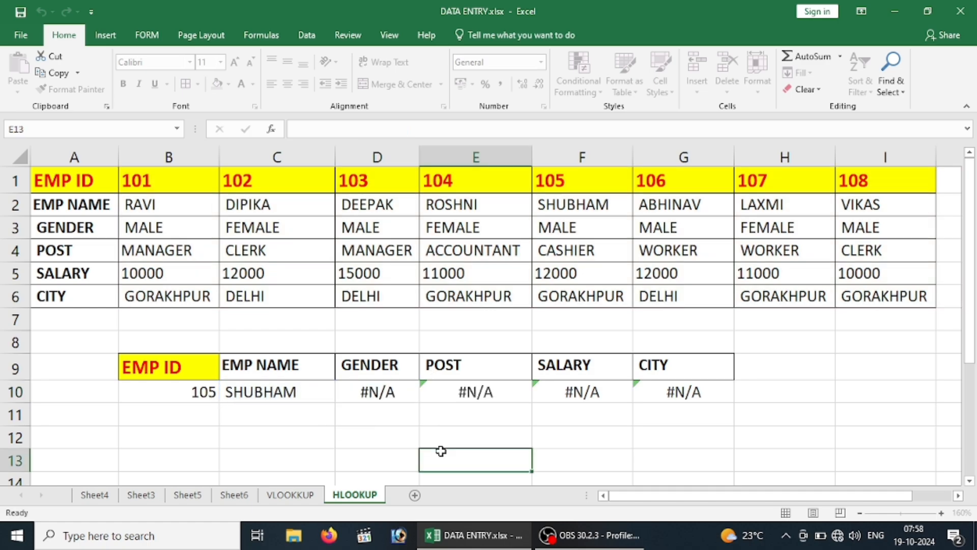
Clear the copied formulas from D10:G10, under GENDER through CITY
left_click(402, 396)
left_click_drag(465, 392, 711, 399)
key("Delete")
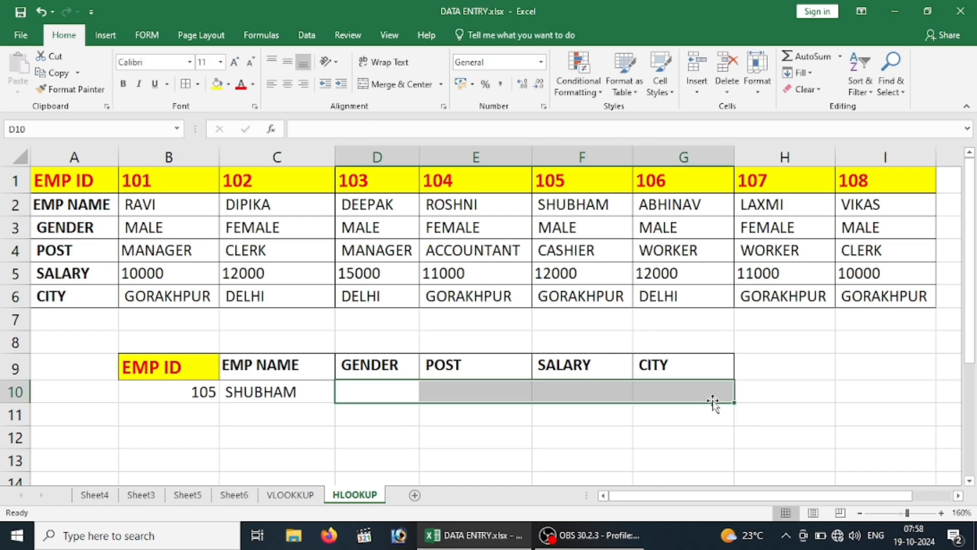
Change the row index number in C10's HLOOKUP formula to 3
left_click(283, 393)
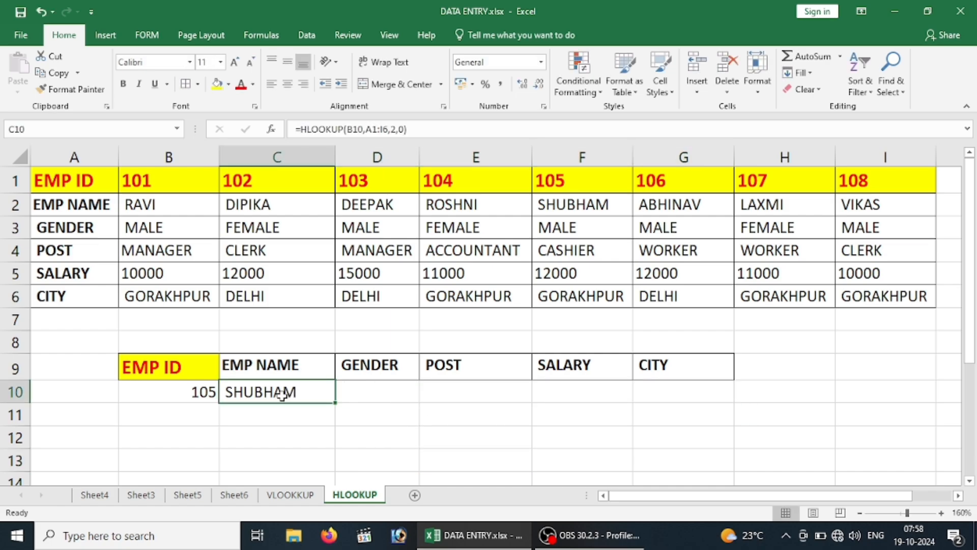
double_click(282, 393)
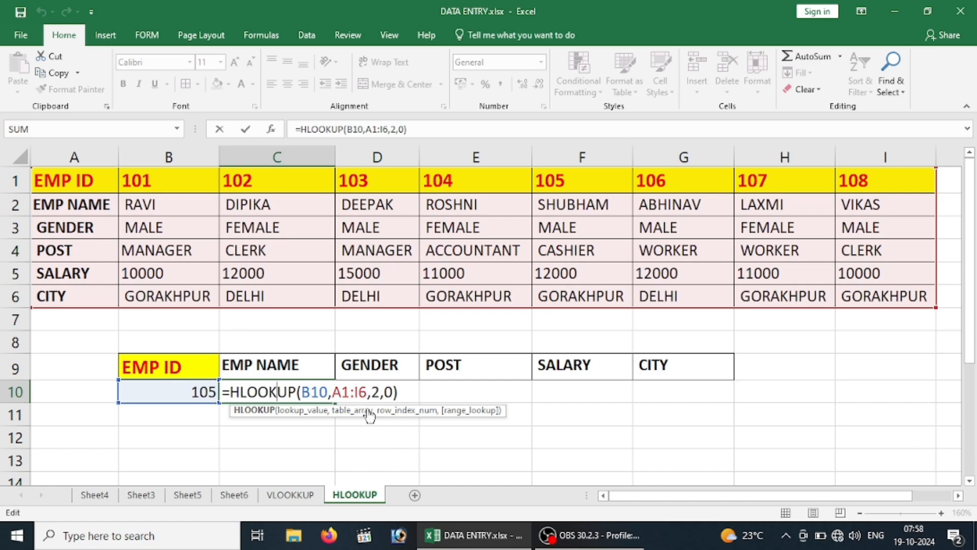
left_click(377, 393)
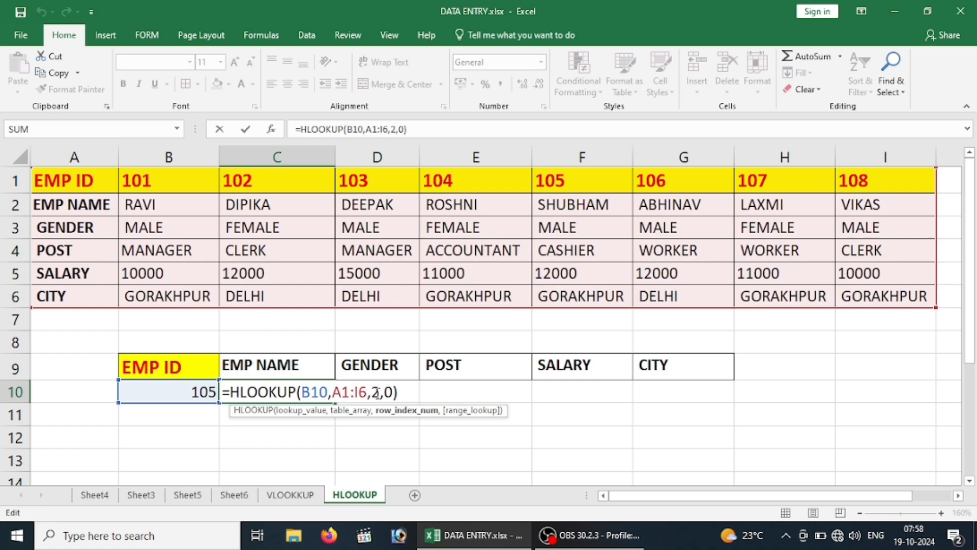
key("BackSpace")
type("3")
key("Return")
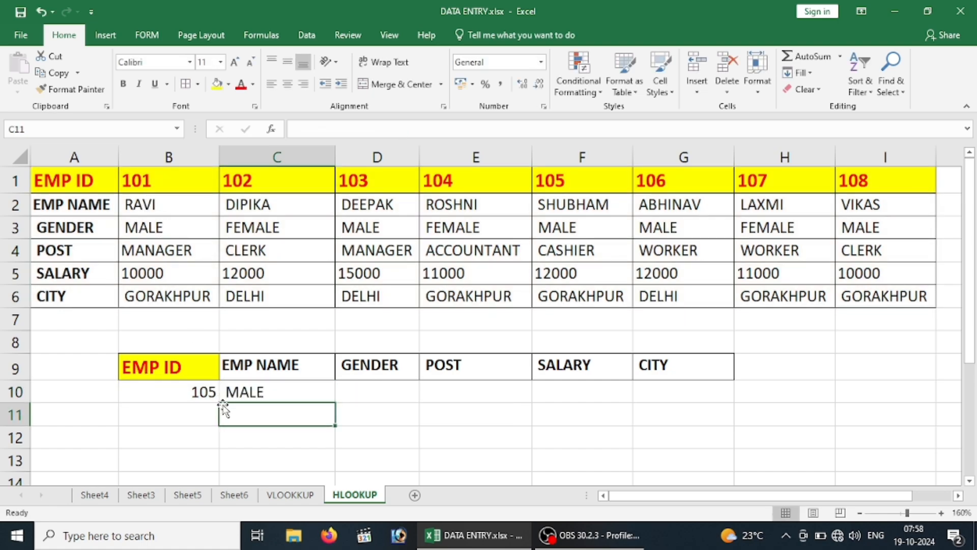
Compare the C10 result with the GENDER entry in row 3 for EMP ID 105
left_click(201, 393)
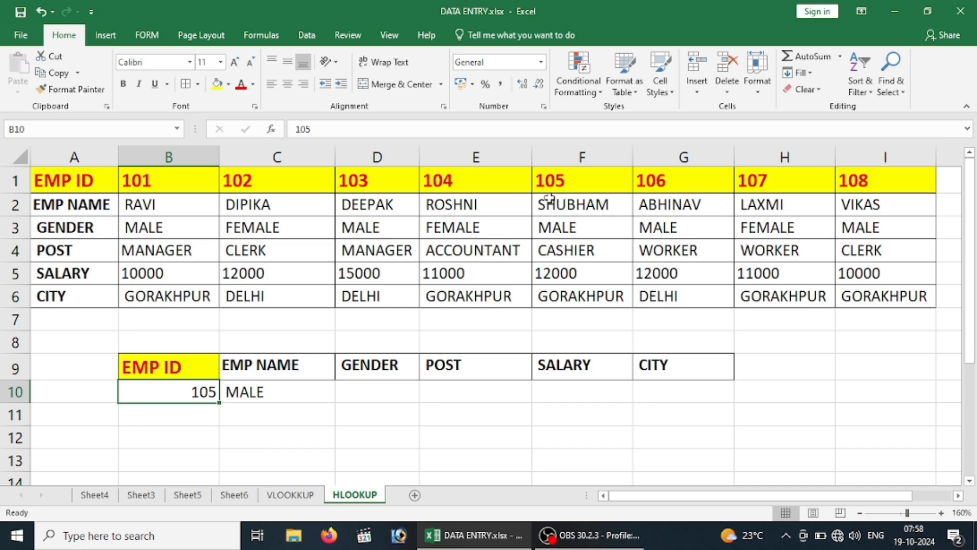
left_click(563, 187)
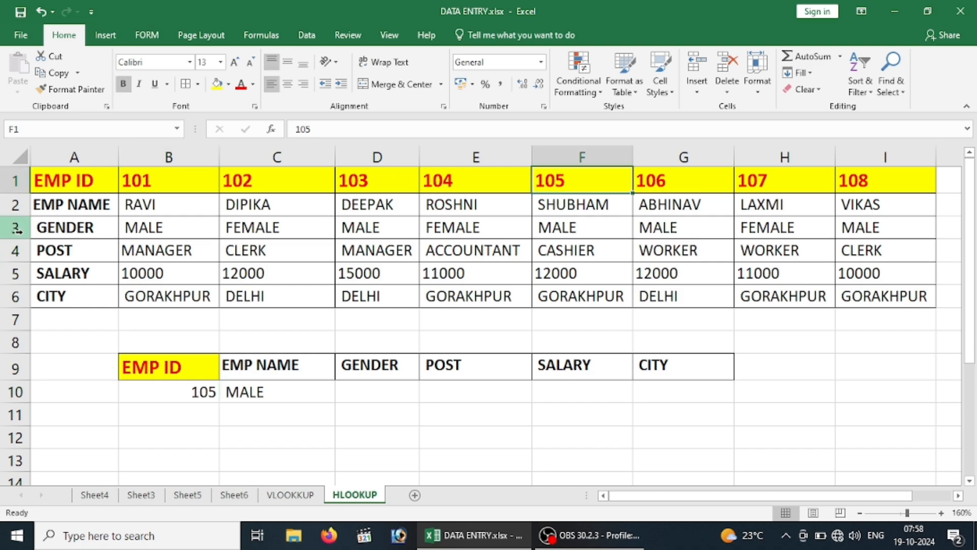
left_click(554, 229)
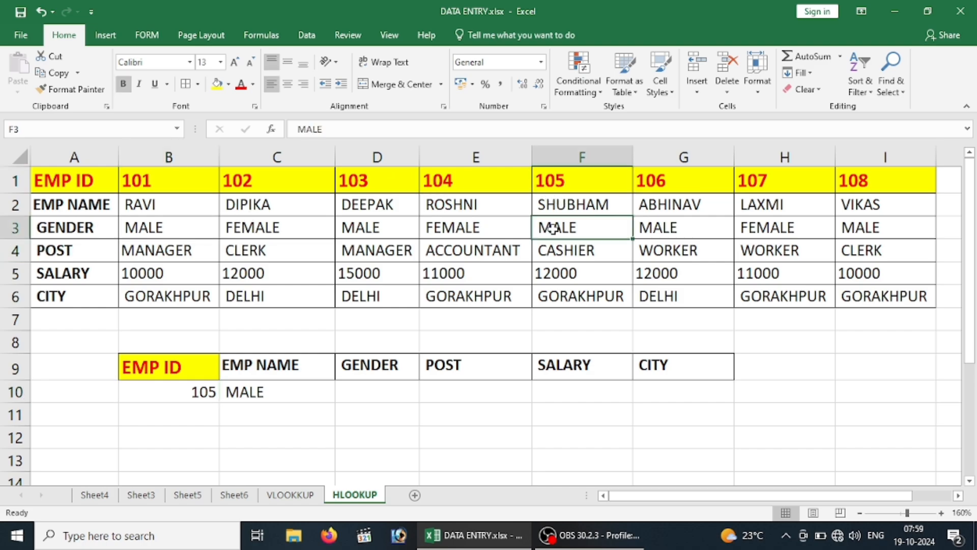
Undo the row index change in C10 and review the restored HLOOKUP formula
left_click(251, 395)
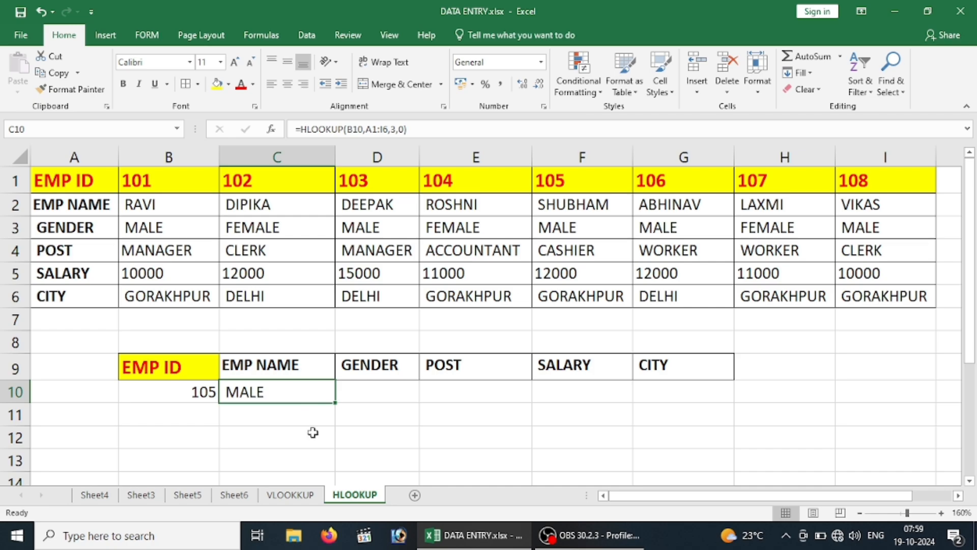
key("ctrl+z")
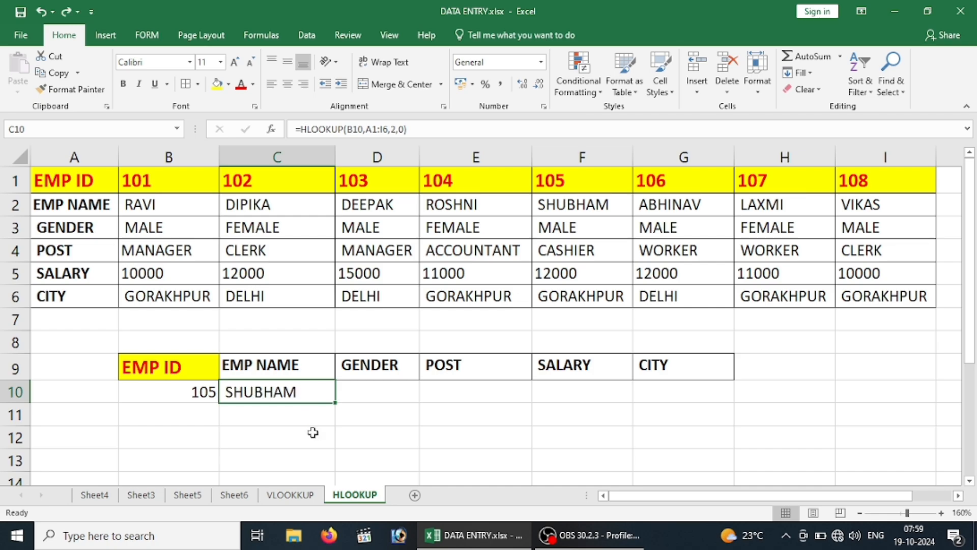
double_click(294, 392)
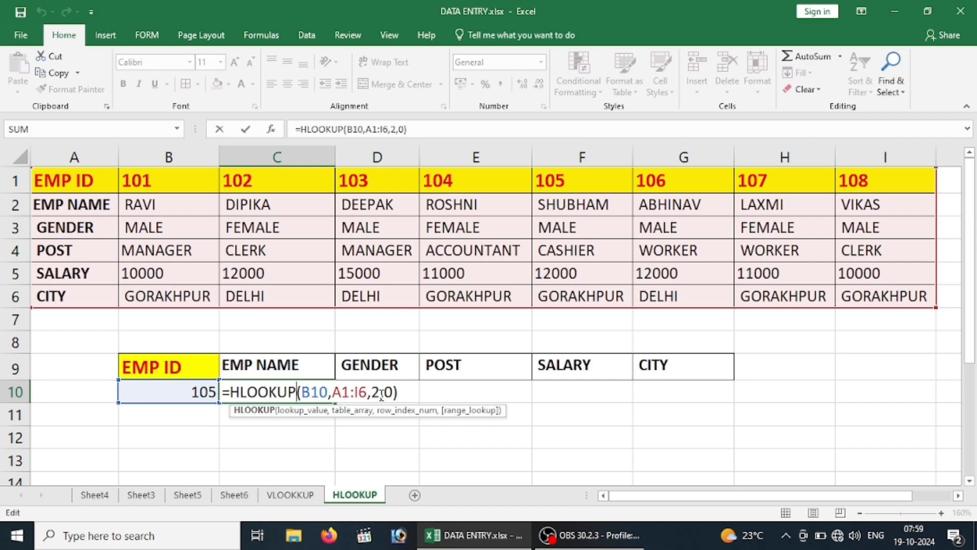
key("Return")
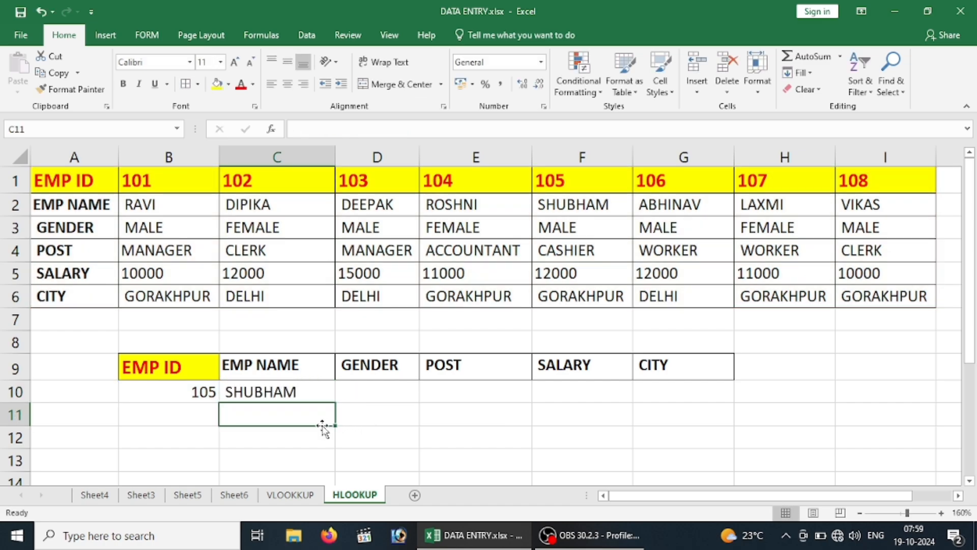
Enter a trial formula =MATCH(C9,B9:G9,0) in C12 to find the position of EMP NAME in the header row
left_click(315, 434)
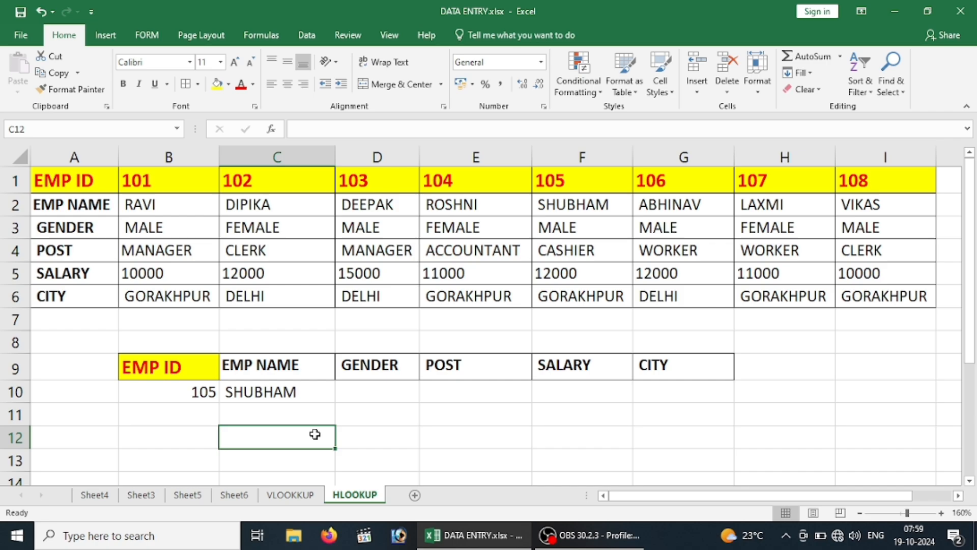
type("=MA")
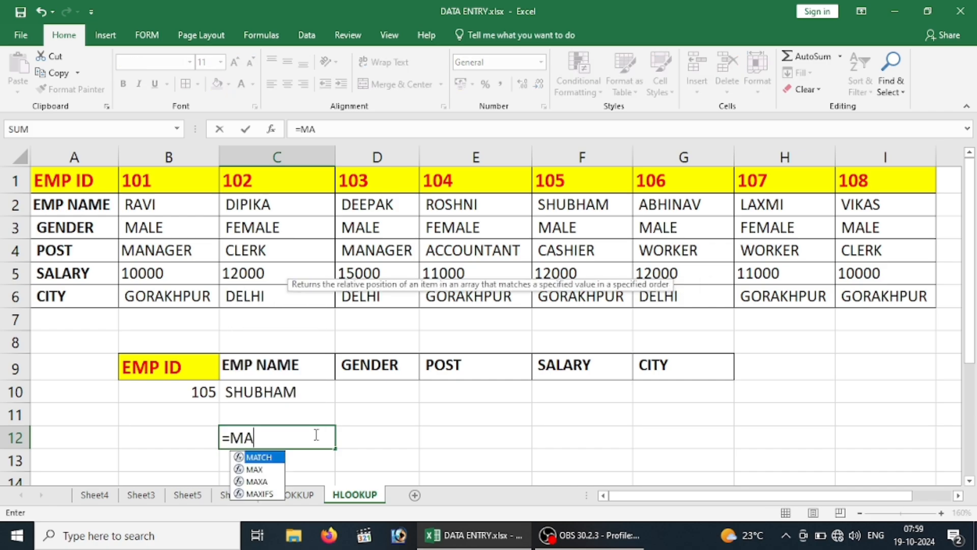
key("Tab")
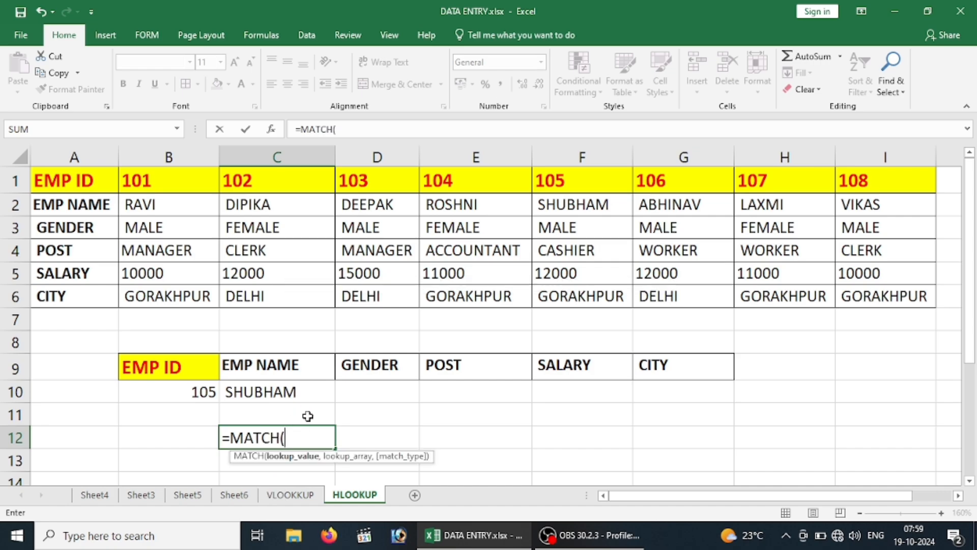
left_click(261, 366)
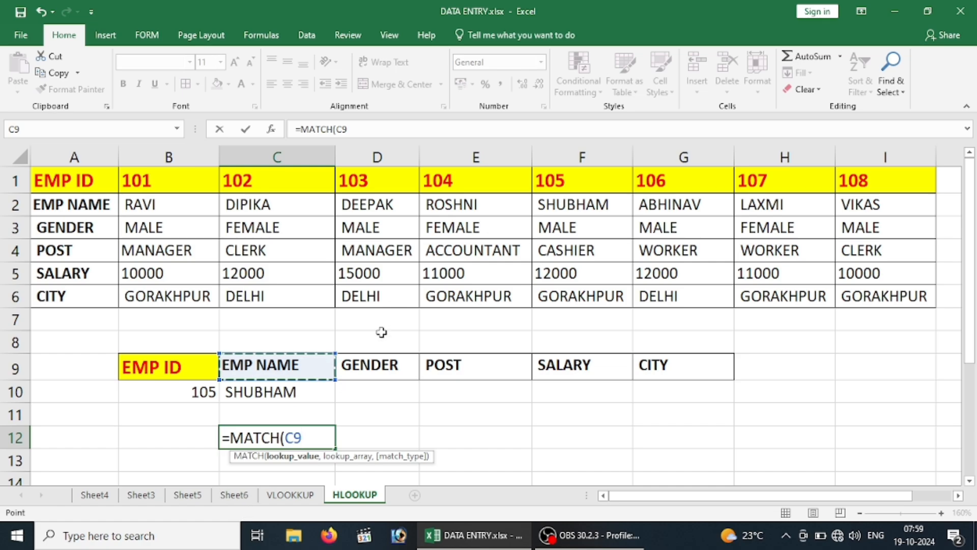
type(",")
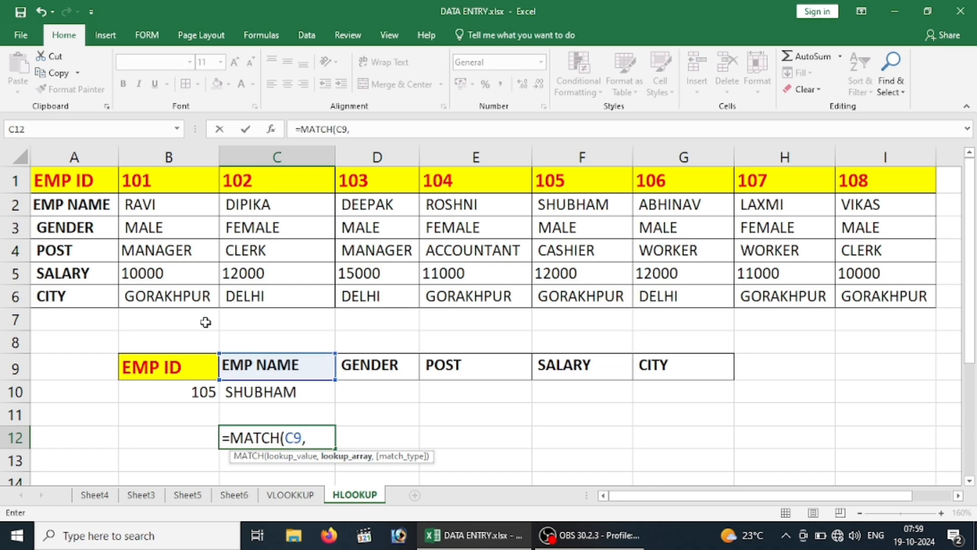
left_click_drag(151, 369, 688, 363)
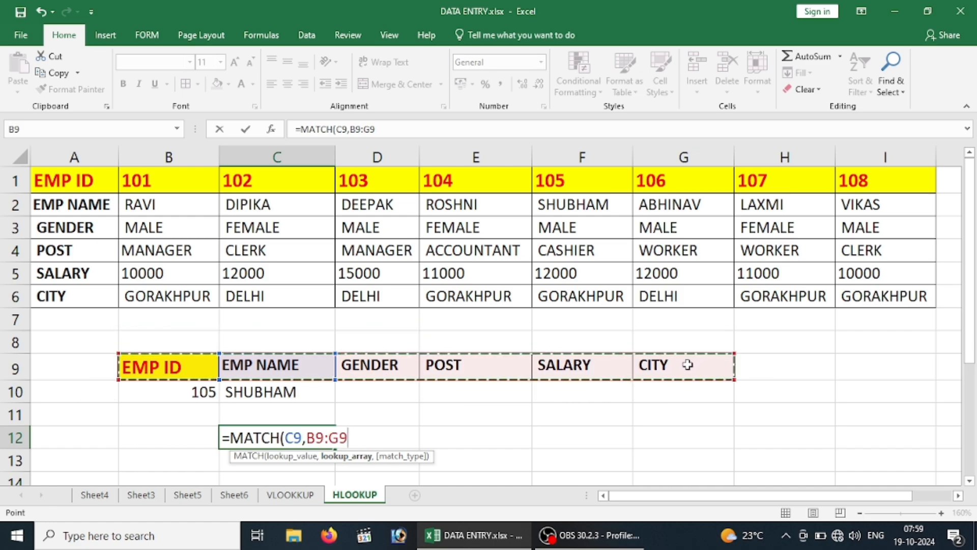
type(",")
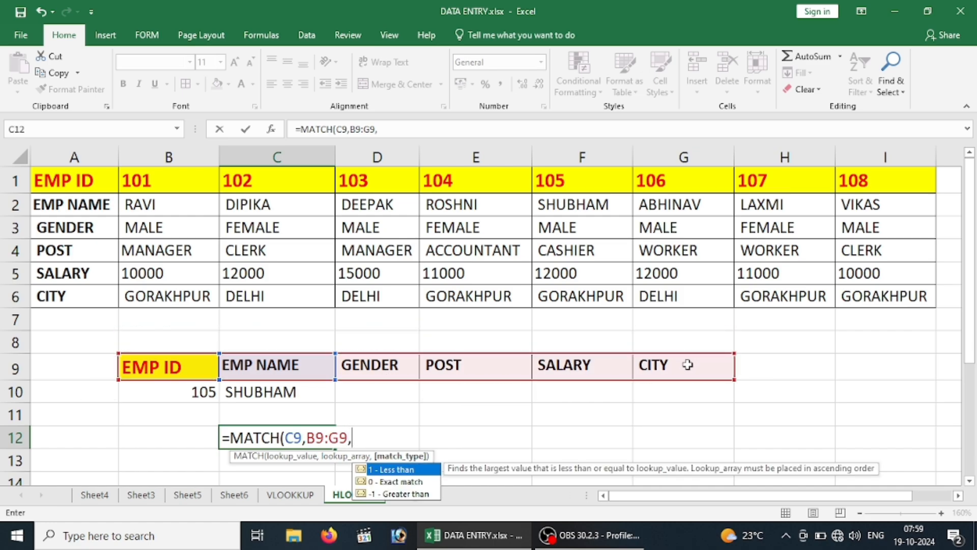
type("0)")
key("Return")
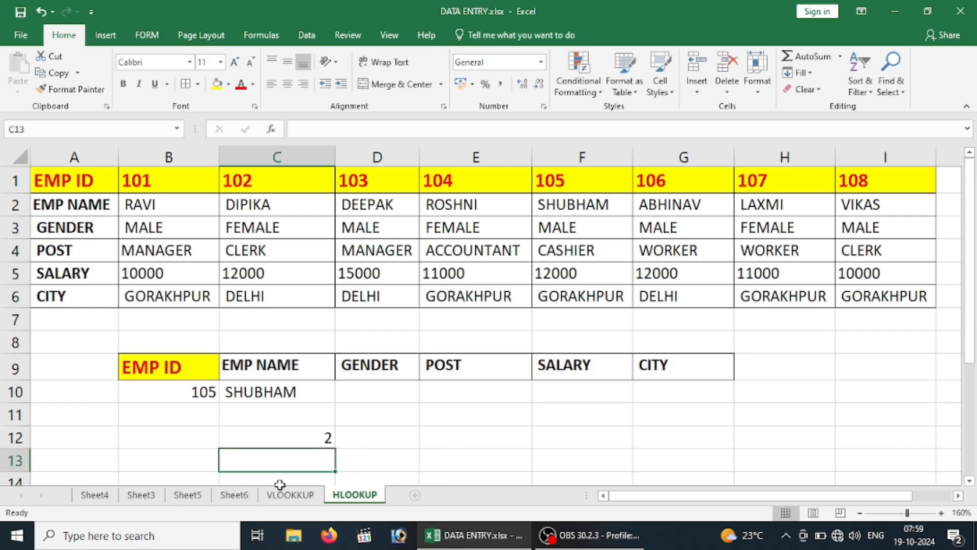
Review the trial MATCH formula in C12 and undo its entry
left_click(294, 443)
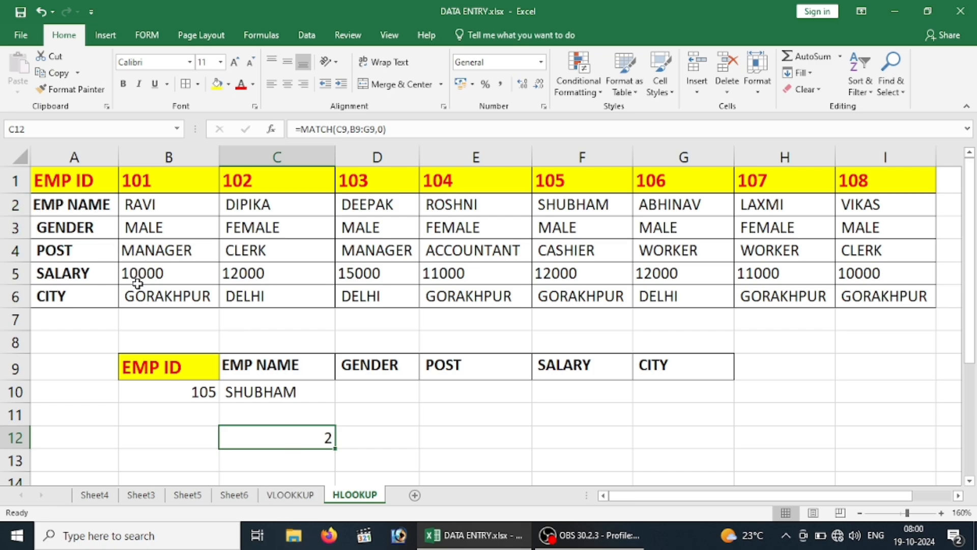
key("ctrl+z")
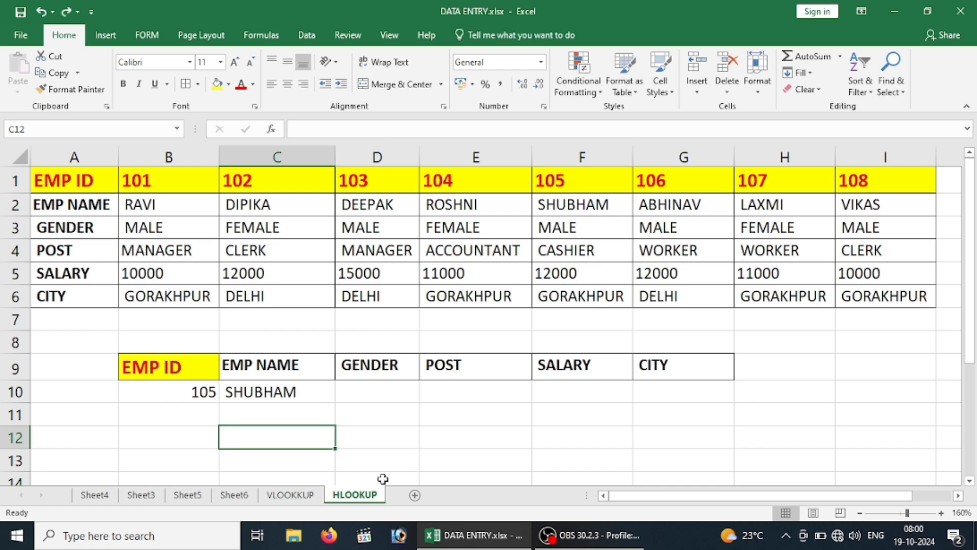
Replace the row index number in C10's HLOOKUP formula with MATCH(C9,B9:G9,0), keeping the final range lookup argument 0
double_click(283, 393)
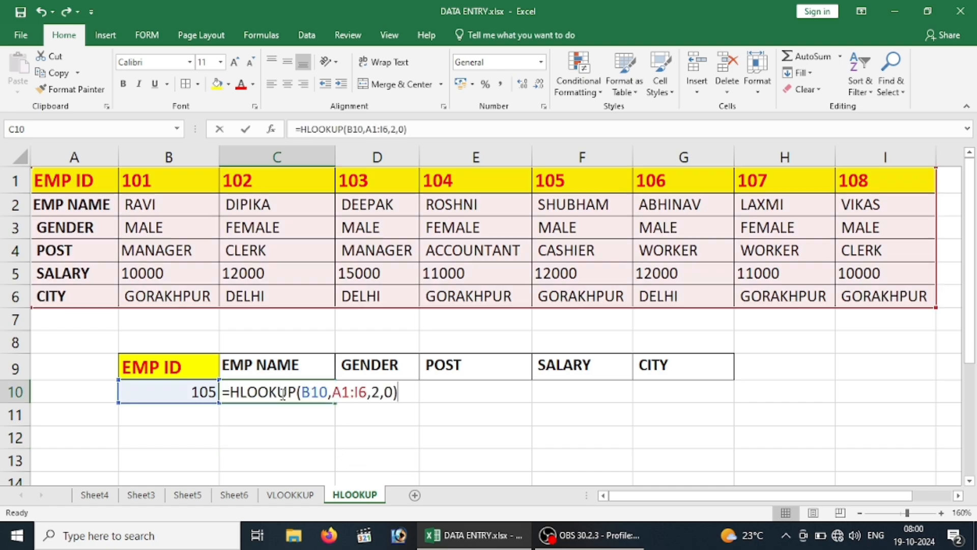
left_click(381, 392)
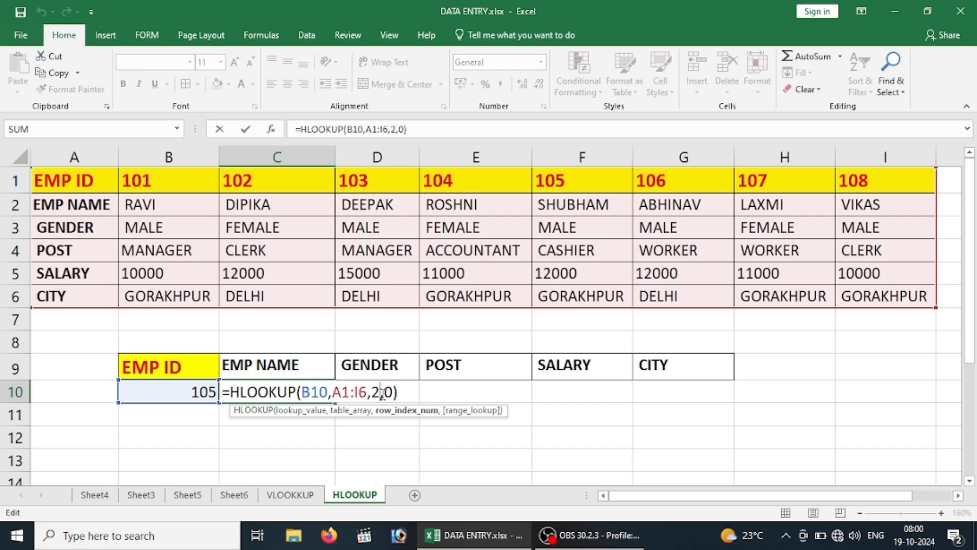
key("BackSpace")
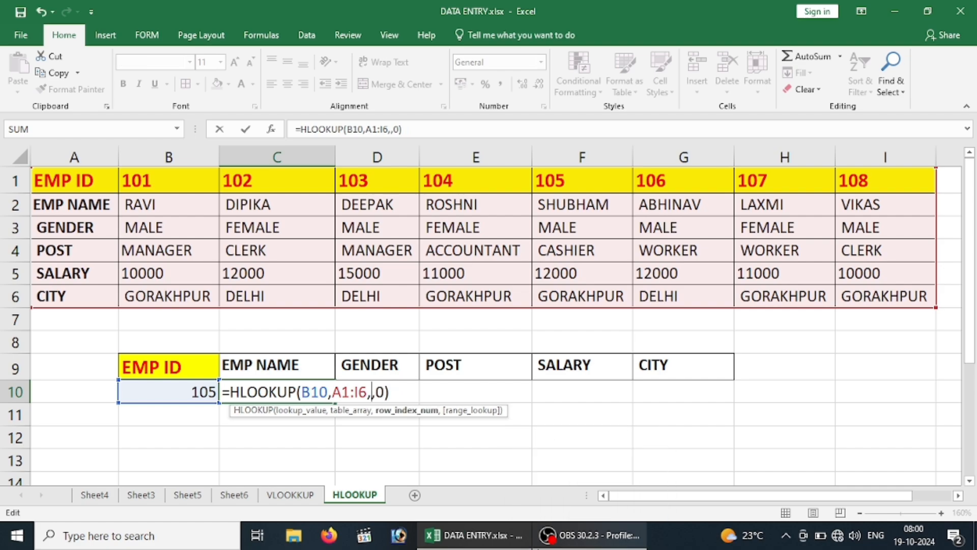
type("MATCH")
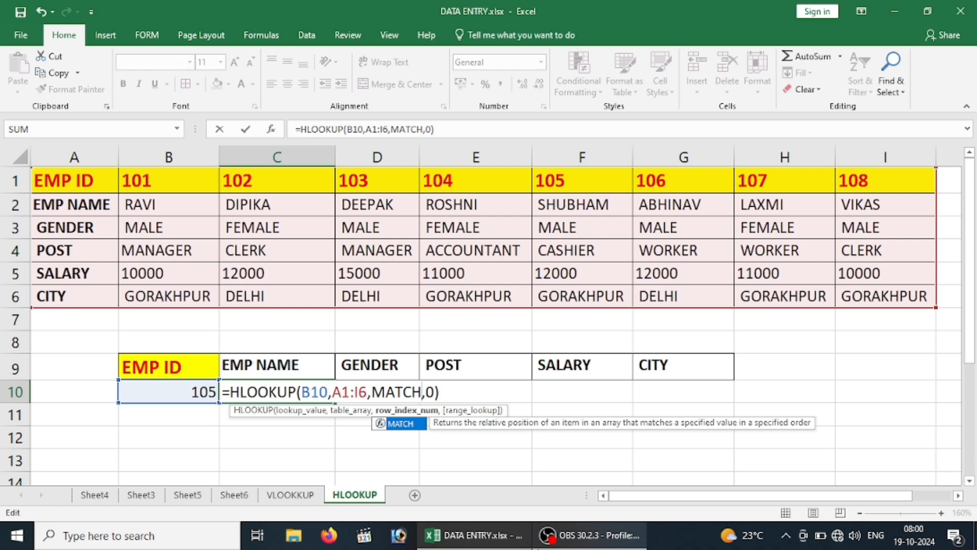
type("(")
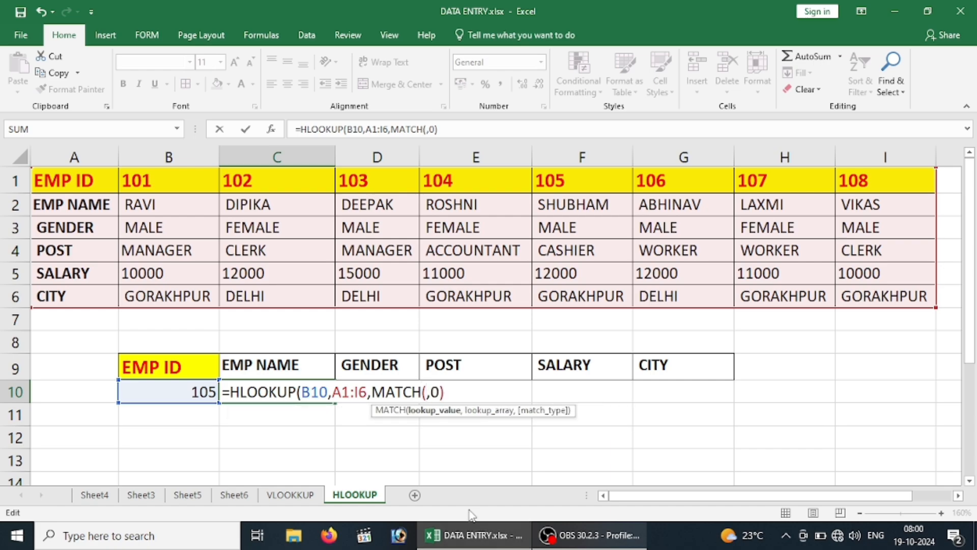
left_click(266, 363)
type(",")
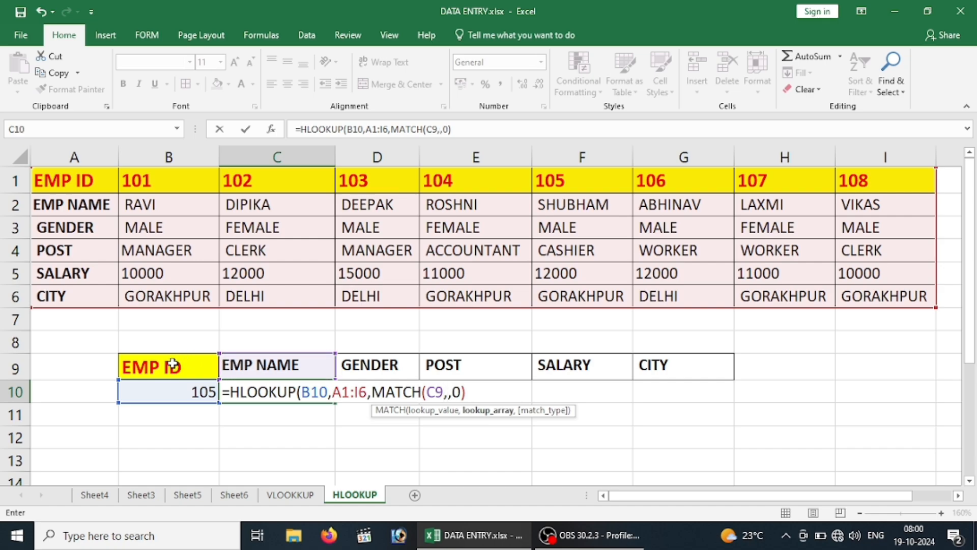
left_click_drag(172, 366, 653, 370)
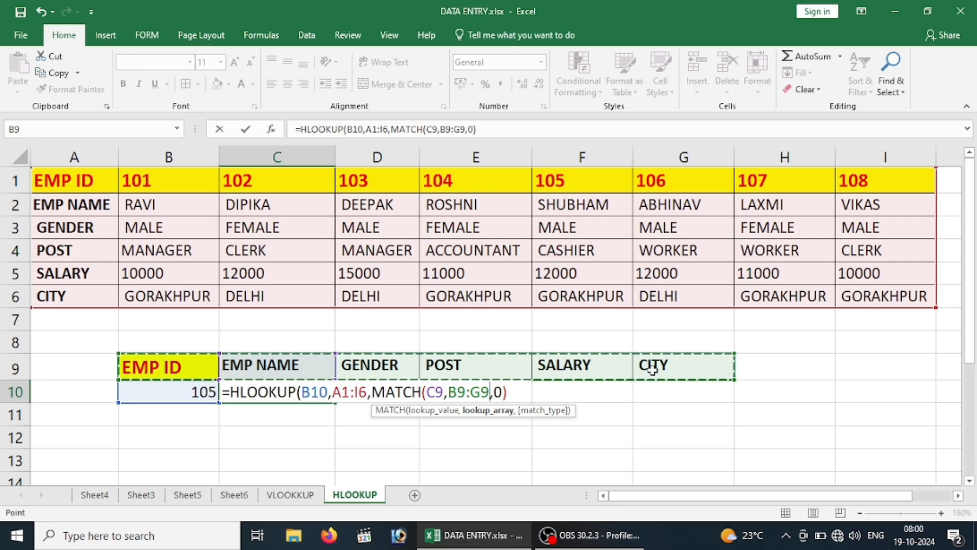
type(",")
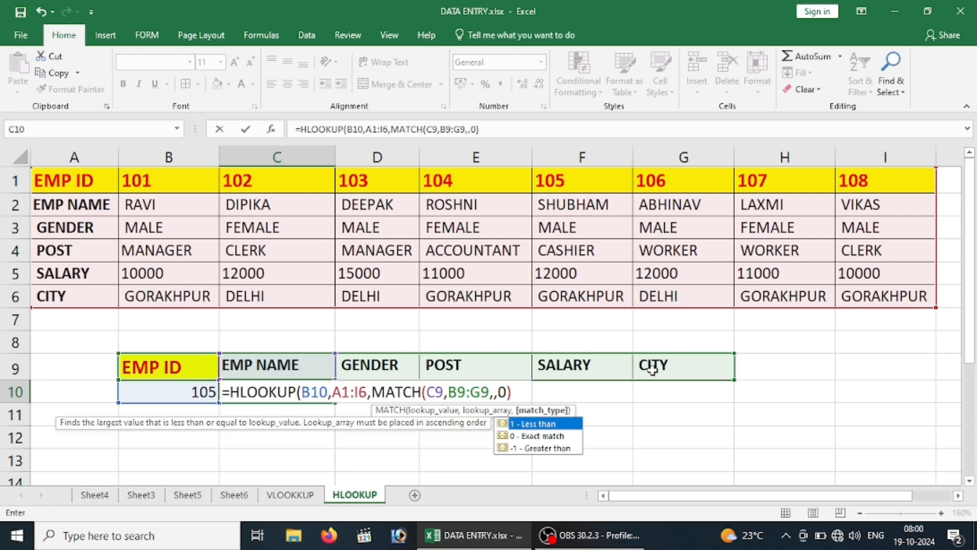
type("0)")
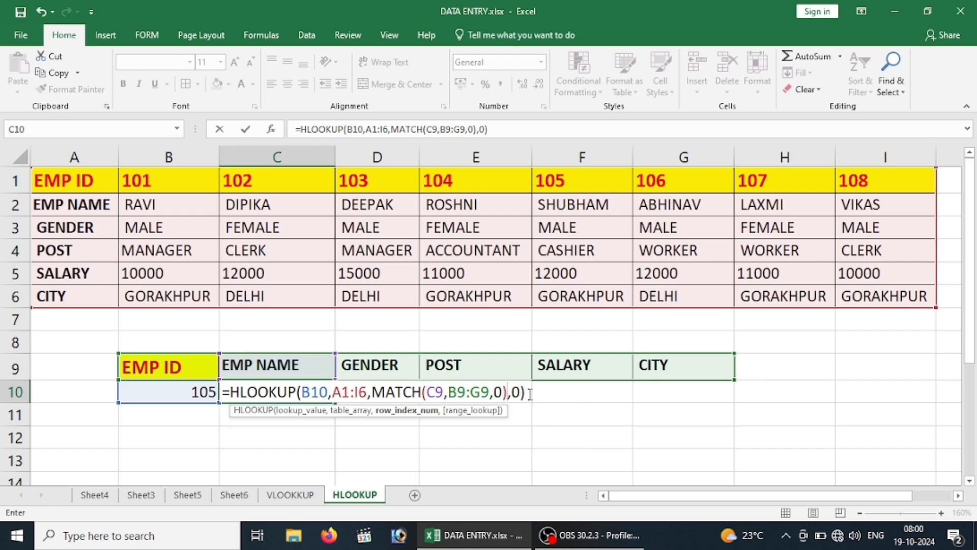
left_click(513, 391)
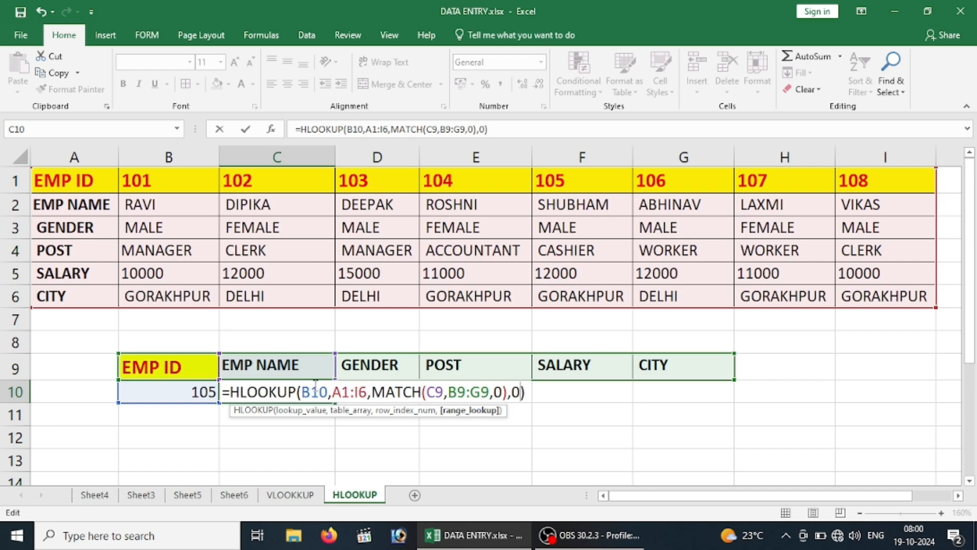
Make the lookup value B10 and table array A1:I6 absolute references in C10's HLOOKUP formula
left_click_drag(302, 391, 329, 387)
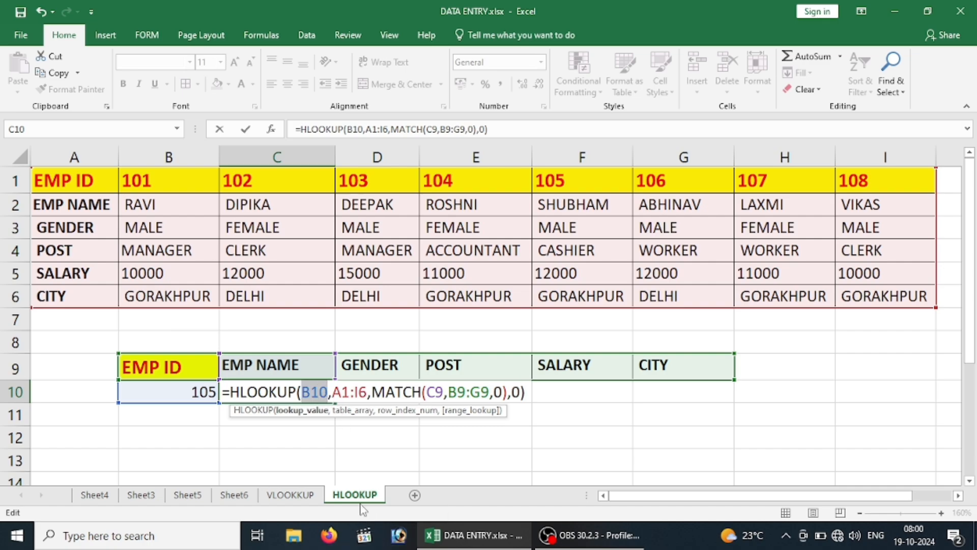
left_click_drag(302, 390, 366, 391)
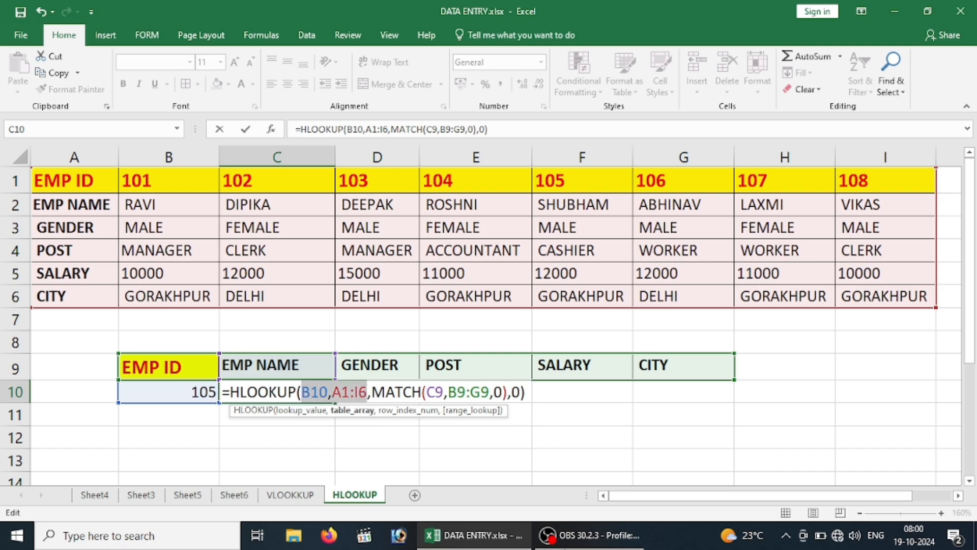
mouse_move(589, 535)
left_click(516, 475)
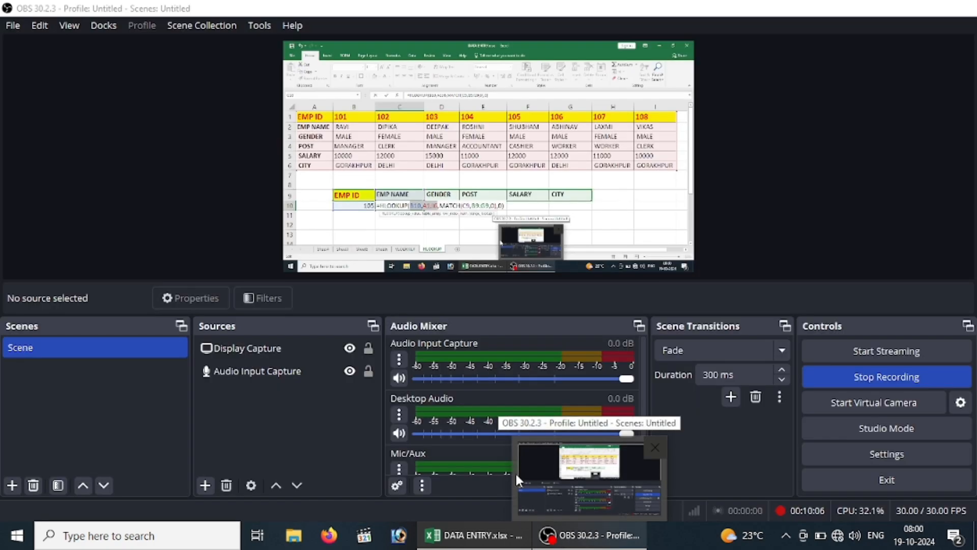
left_click(473, 535)
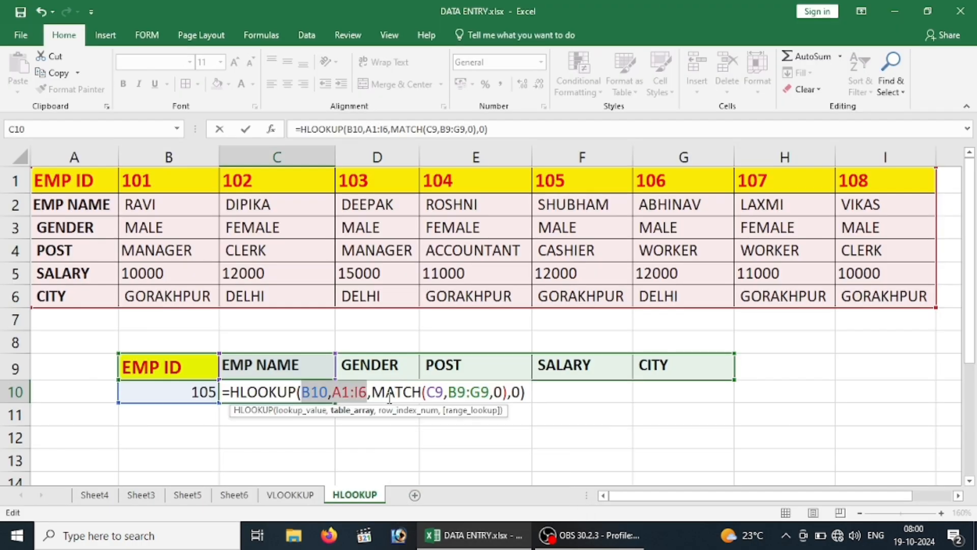
key("F4")
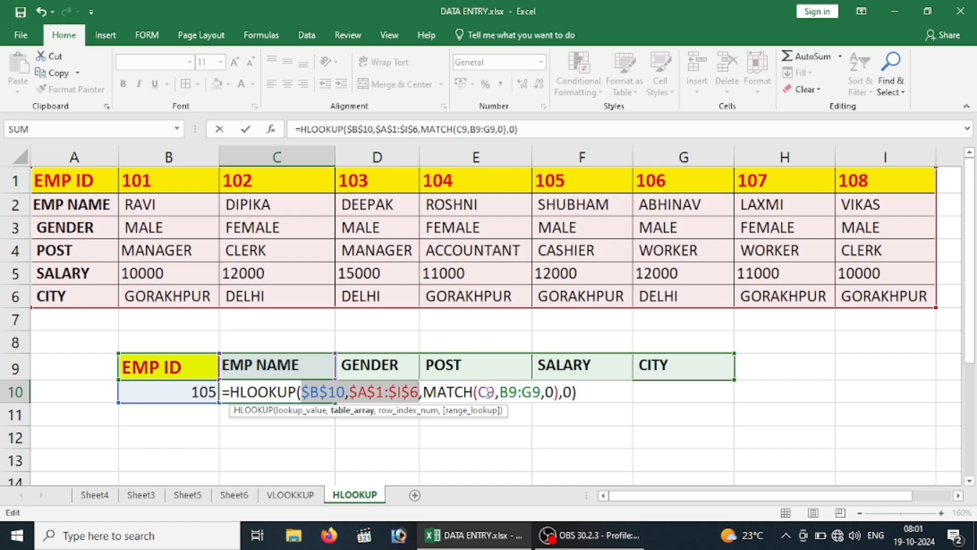
Make MATCH's lookup array B9:G9 absolute in C10, leave C9 relative, and commit the formula
left_click(487, 391)
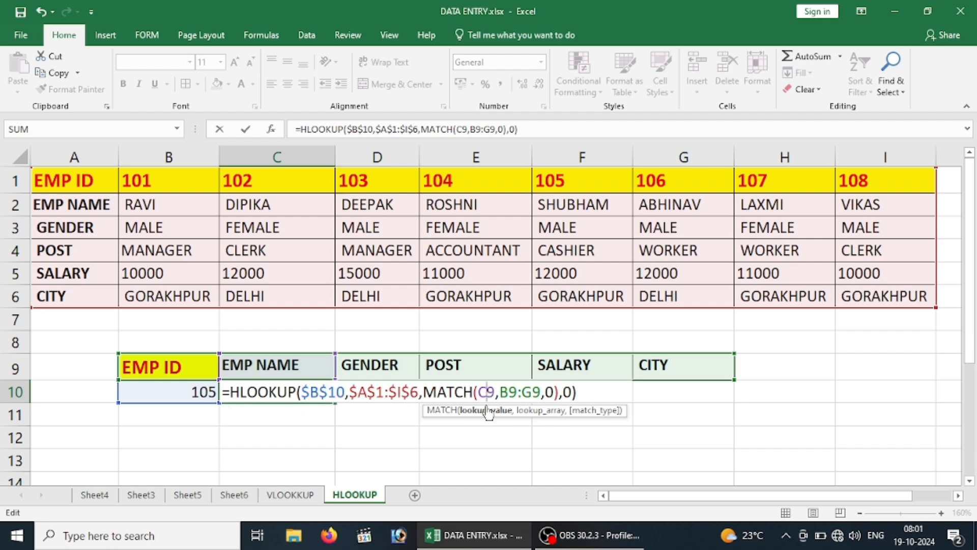
left_click(502, 395)
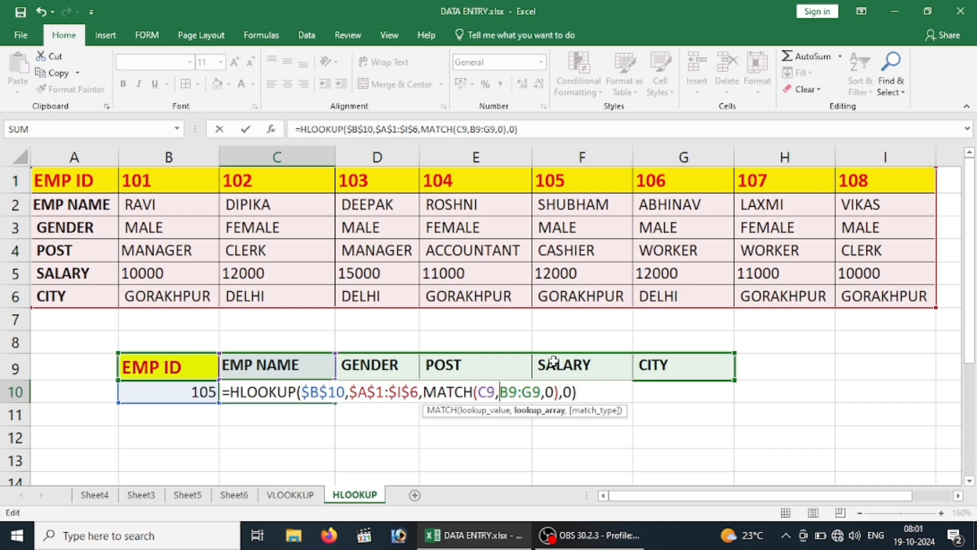
left_click_drag(500, 391, 542, 392)
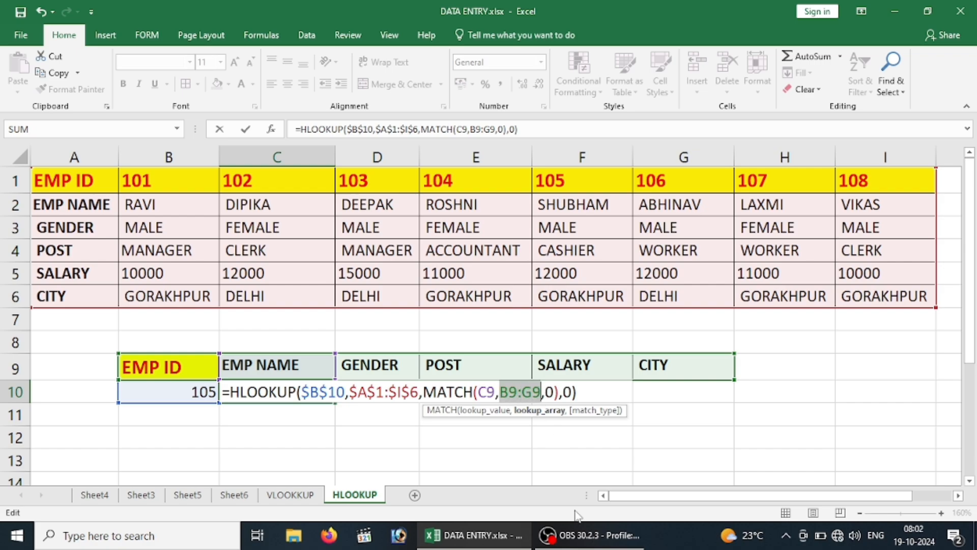
key("F4")
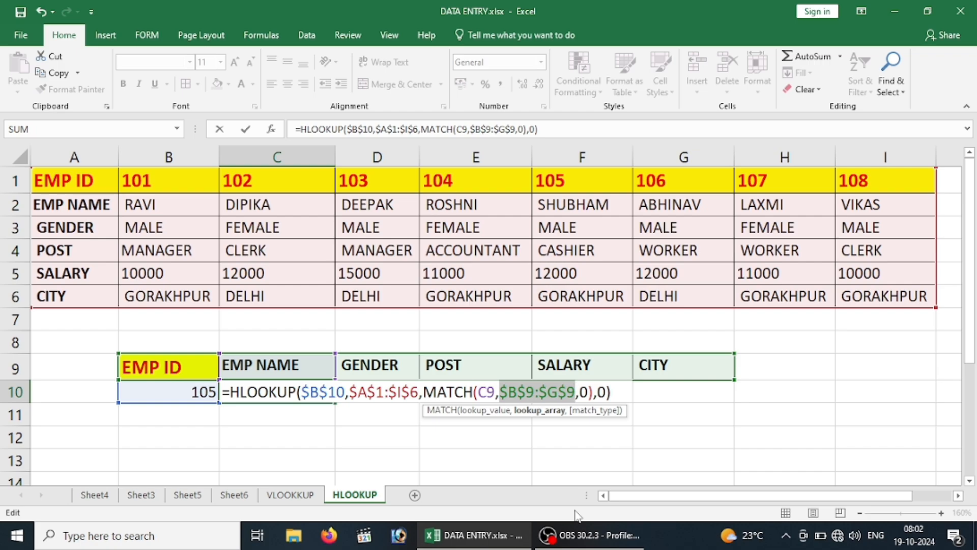
key("Return")
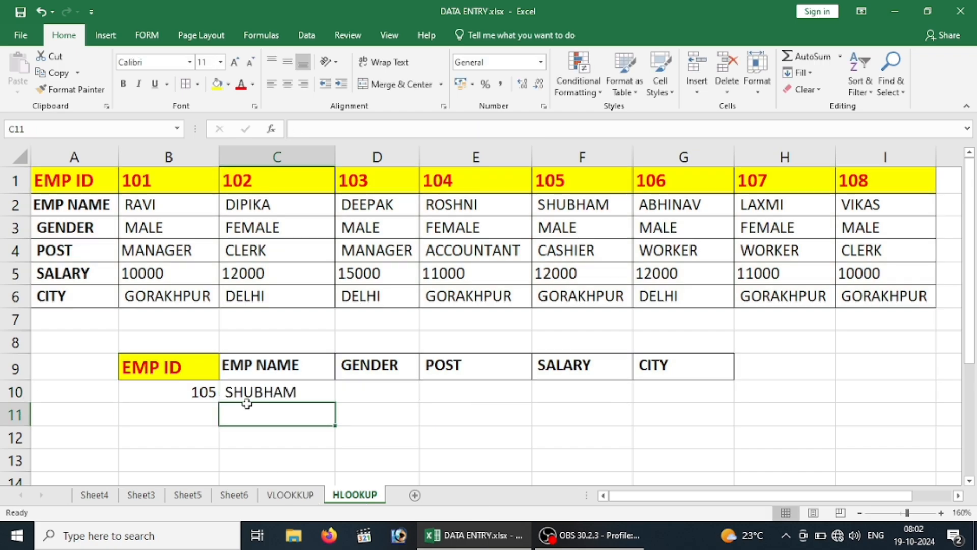
Fill C10's formula across D10:G10, under GENDER through CITY
left_click(272, 388)
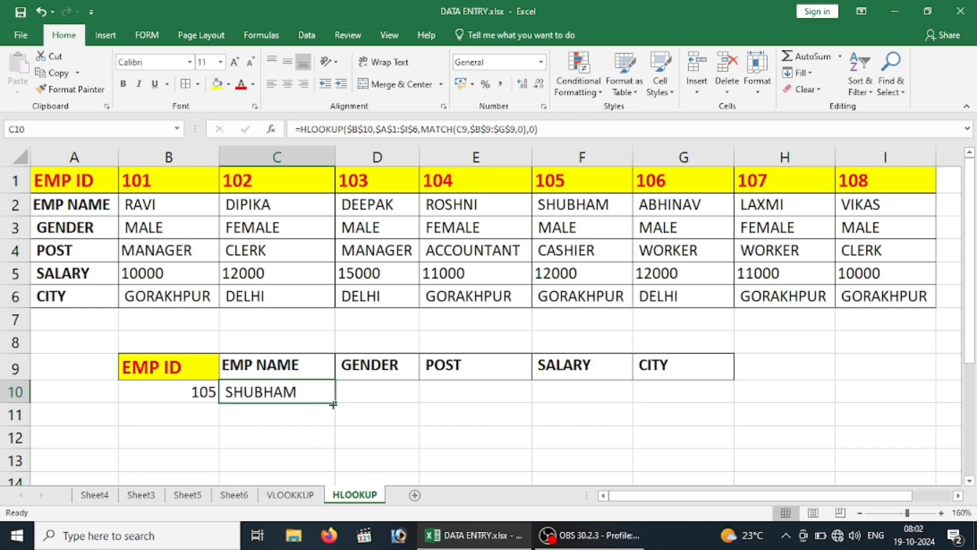
left_click_drag(333, 403, 694, 407)
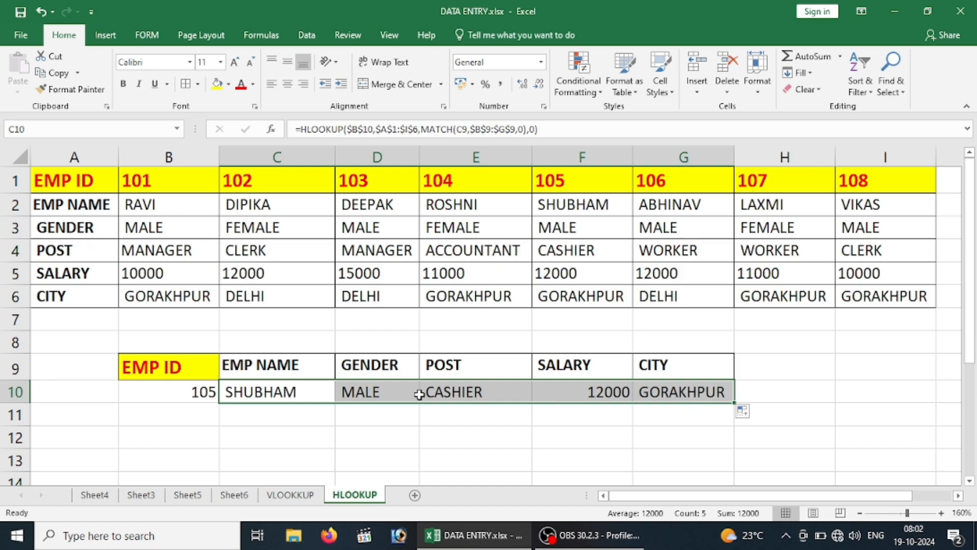
Compare the lookup results in row 10 with the EMP ID 105 column in the source table, from name down to city
left_click(219, 402)
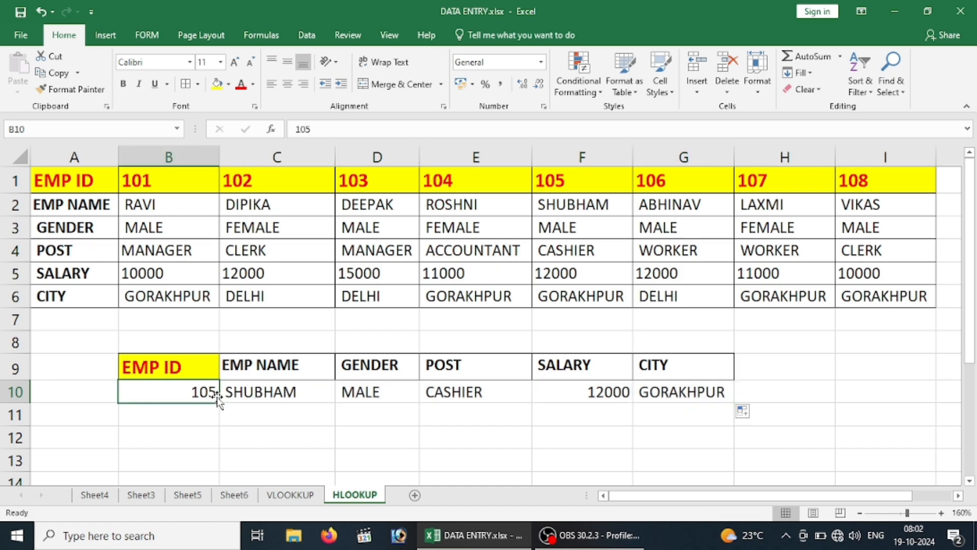
left_click(600, 179)
left_click(573, 201)
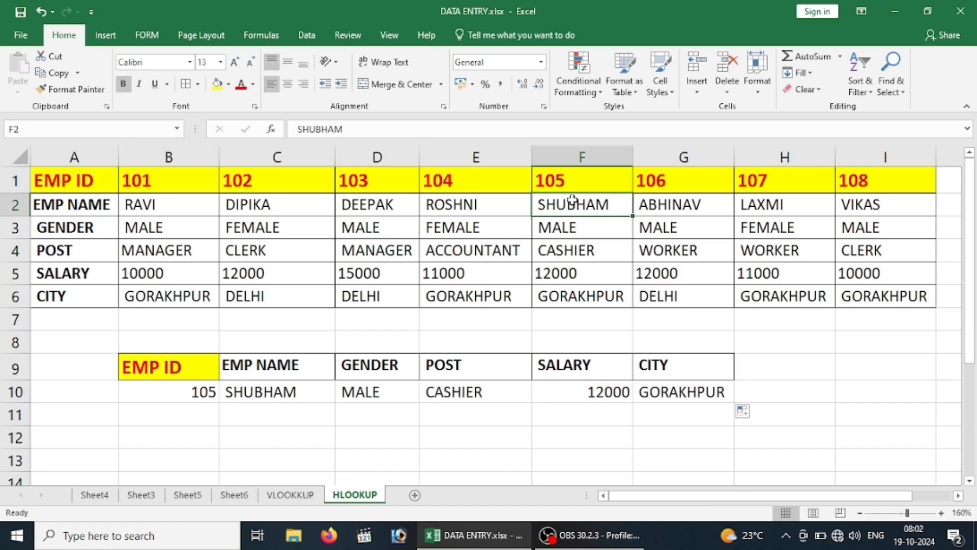
left_click(574, 228)
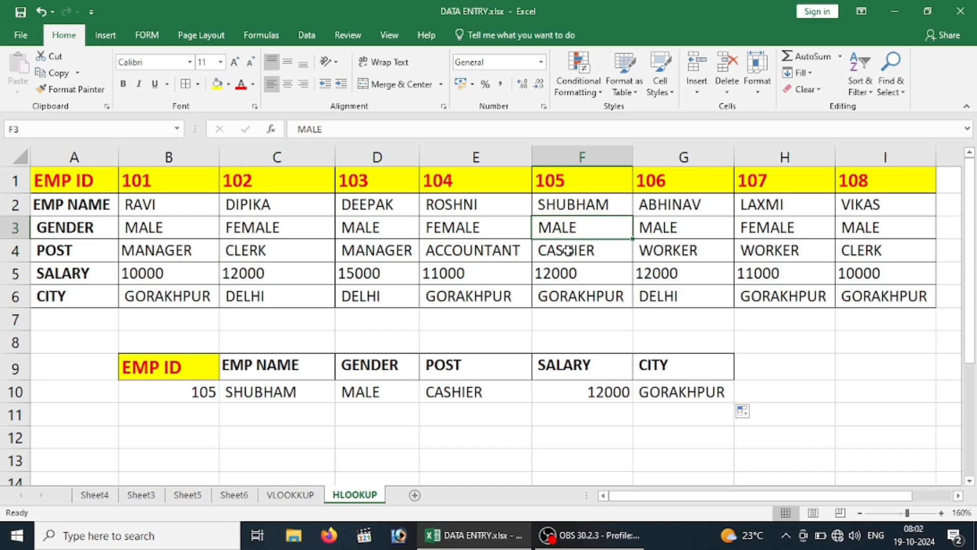
left_click(569, 250)
left_click(574, 274)
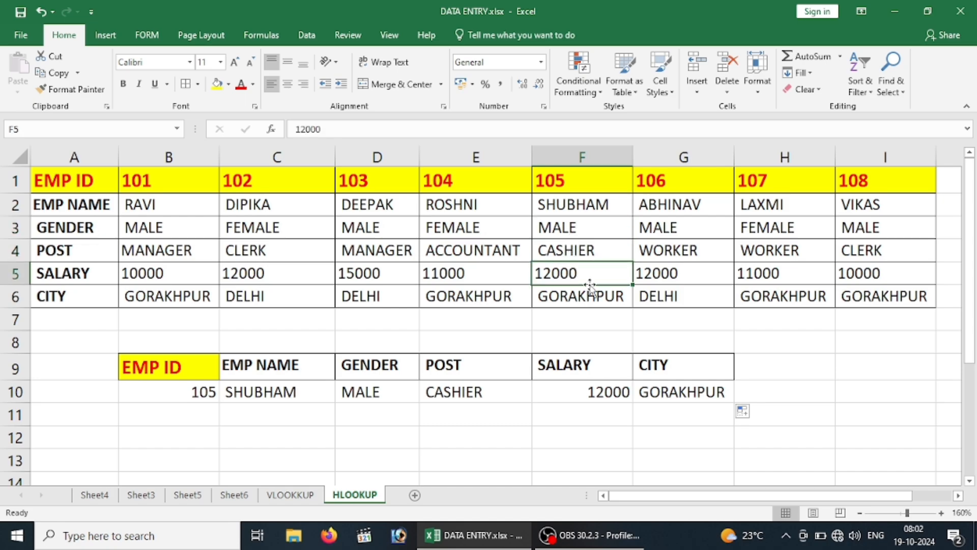
left_click(590, 302)
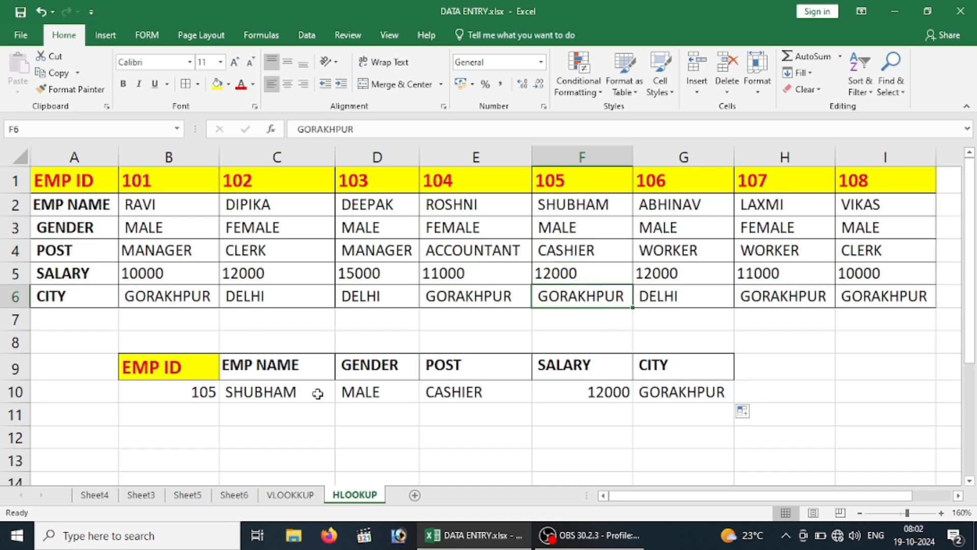
Test the lookup by entering EMP IDs 108, 101 and 103 one after another in B10
left_click(198, 391)
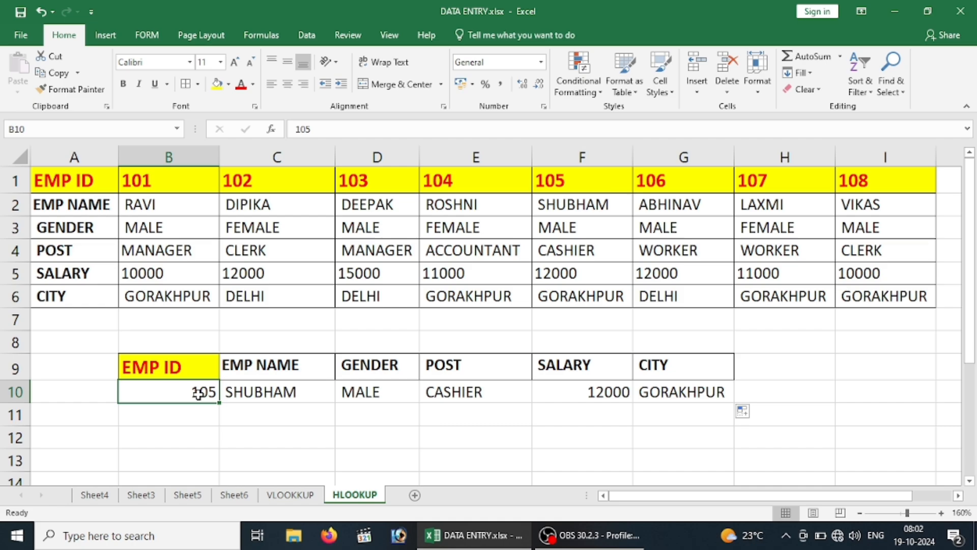
type("108")
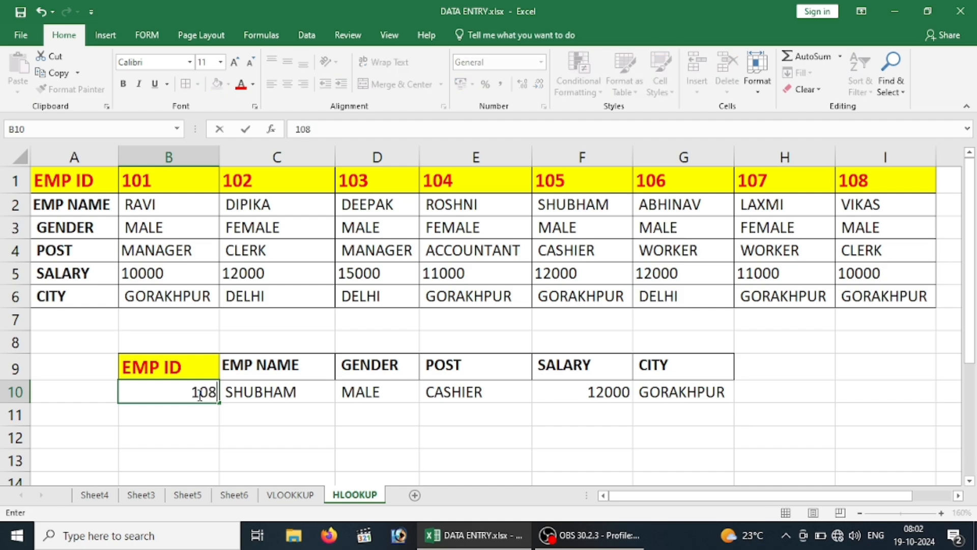
key("Return")
left_click(197, 392)
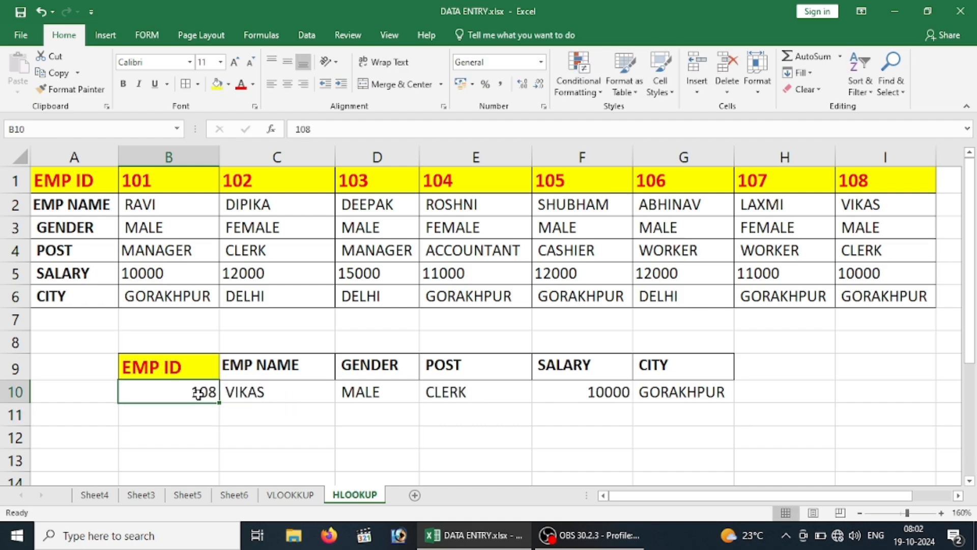
type("101")
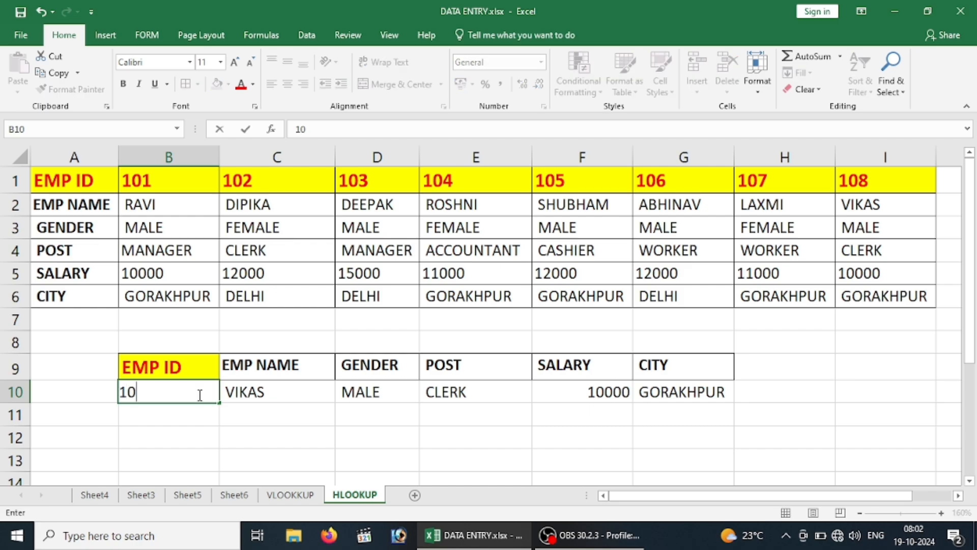
key("Return")
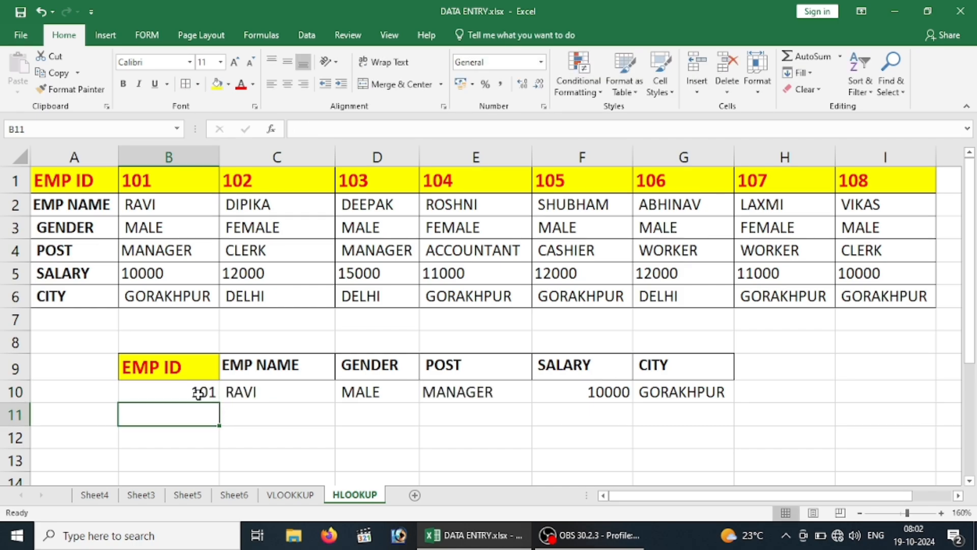
left_click(198, 392)
type("103")
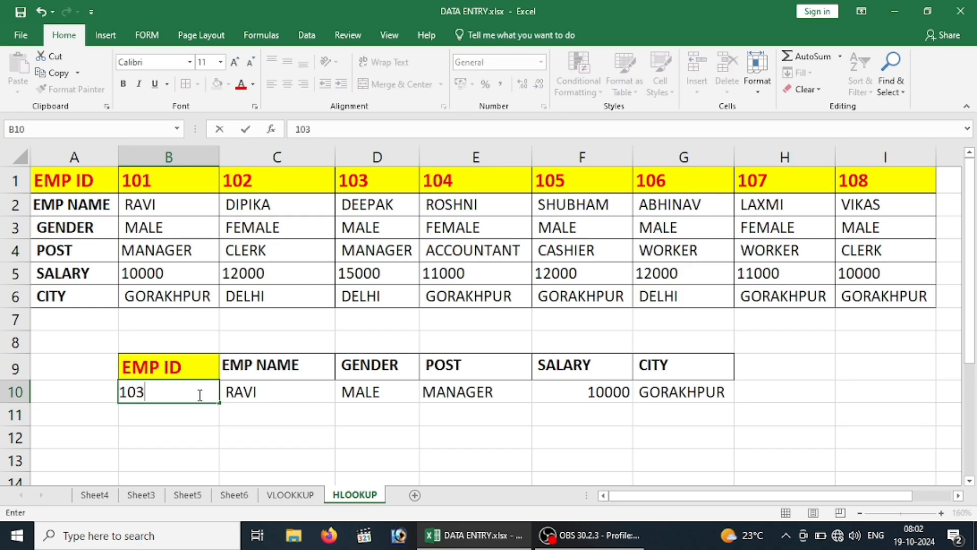
key("Return")
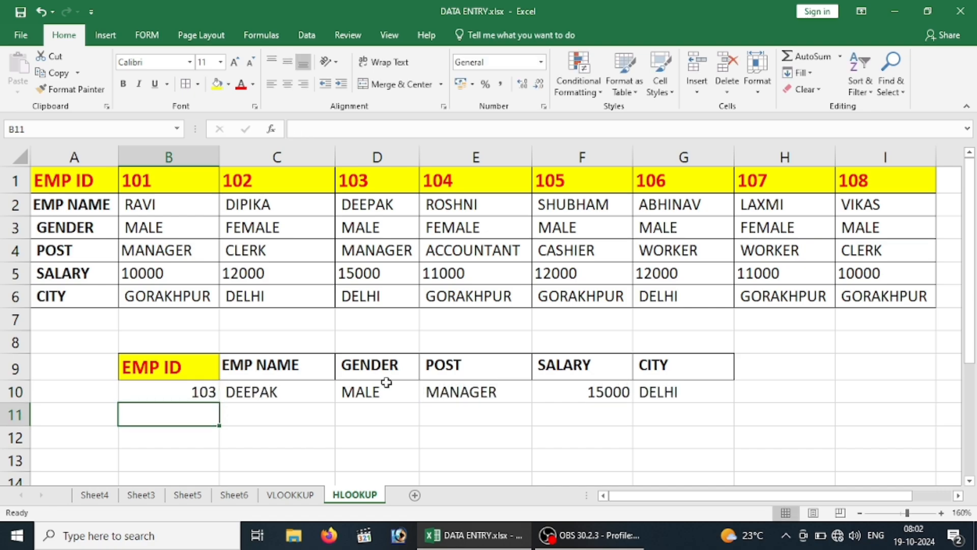
left_click(385, 416)
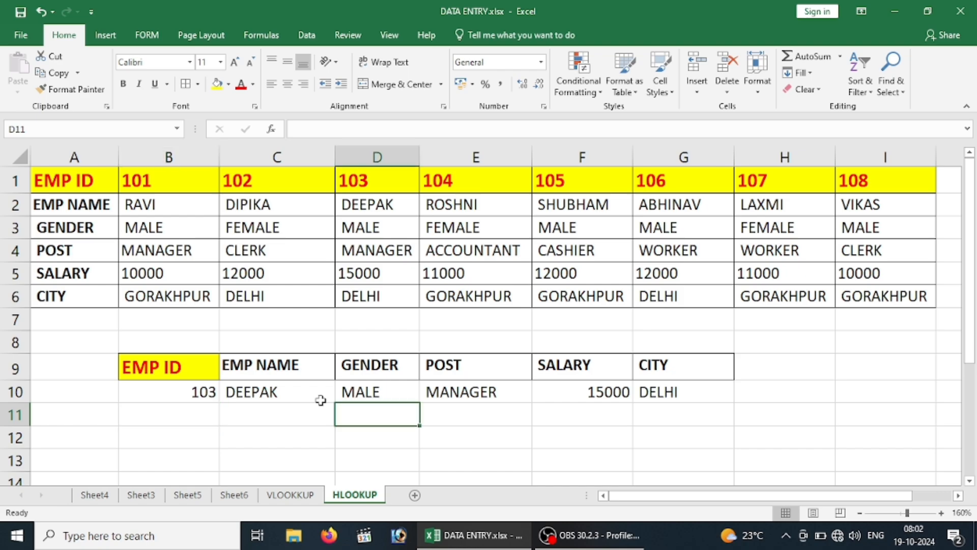
left_click(288, 393)
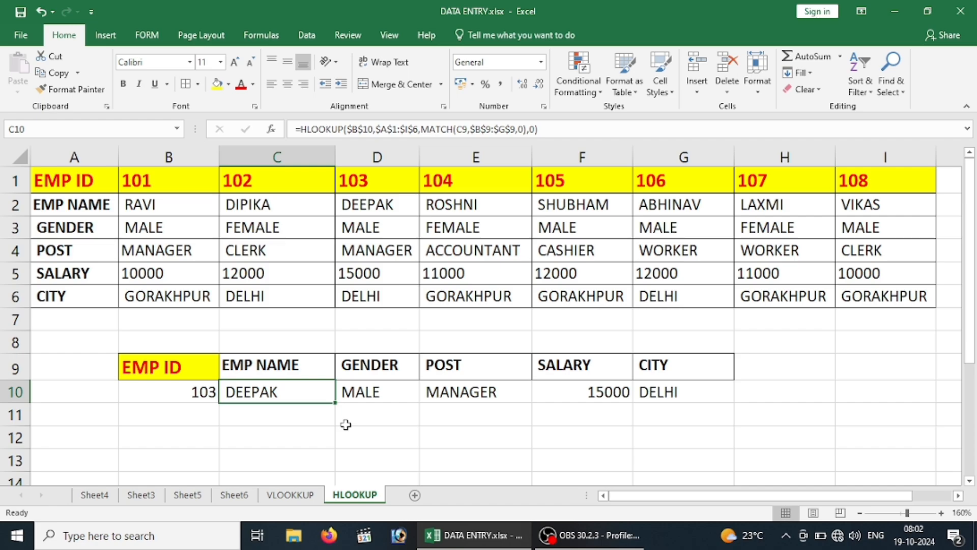
key("Down")
key("Down")
key("Down")
key("Down")
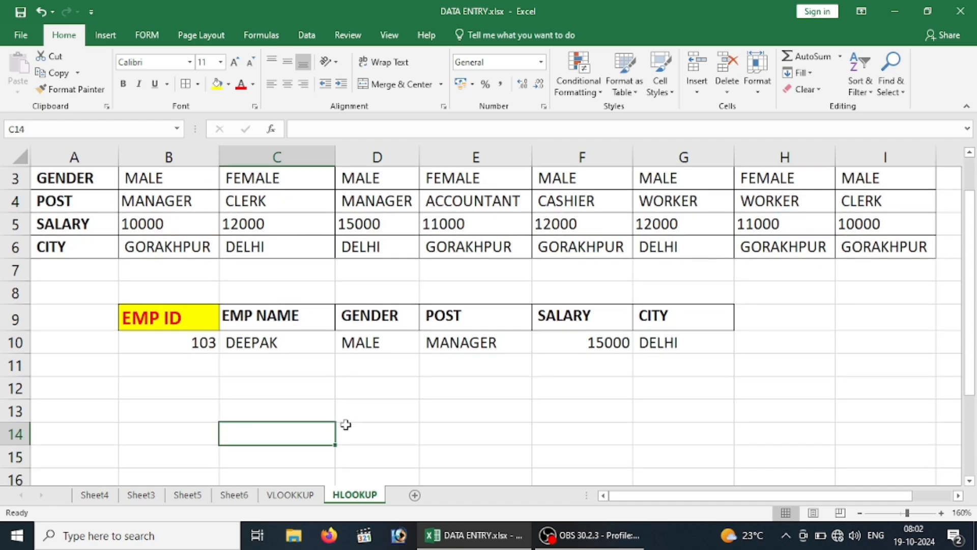
key("Up")
key("Up")
key("Up")
key("Up")
key("Up")
key("Up")
key("Up")
key("Up")
key("Up")
key("Up")
key("Up")
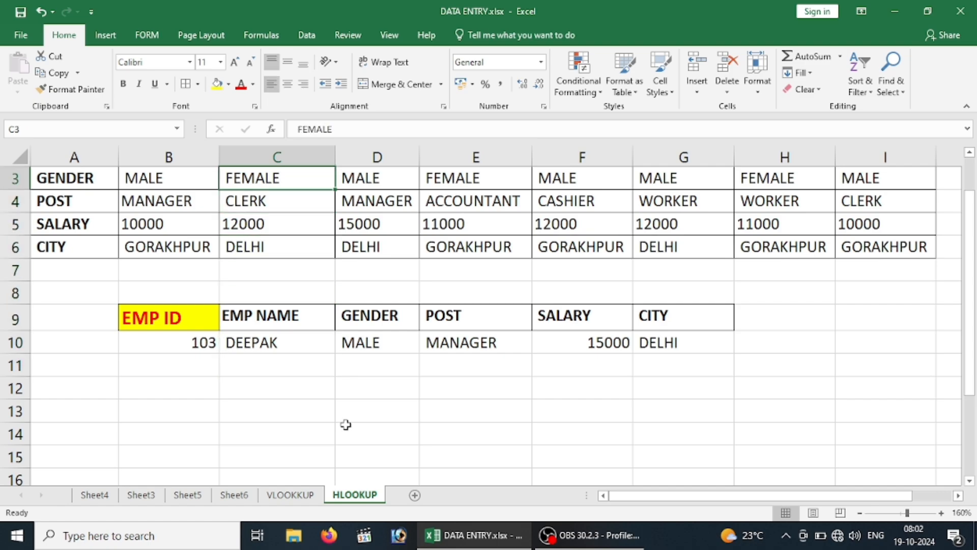
key("Up")
key("Up")
key("Down")
key("Down")
key("Down")
key("Down")
key("Down")
key("Down")
key("Down")
key("Down")
key("Down")
key("Down")
key("Down")
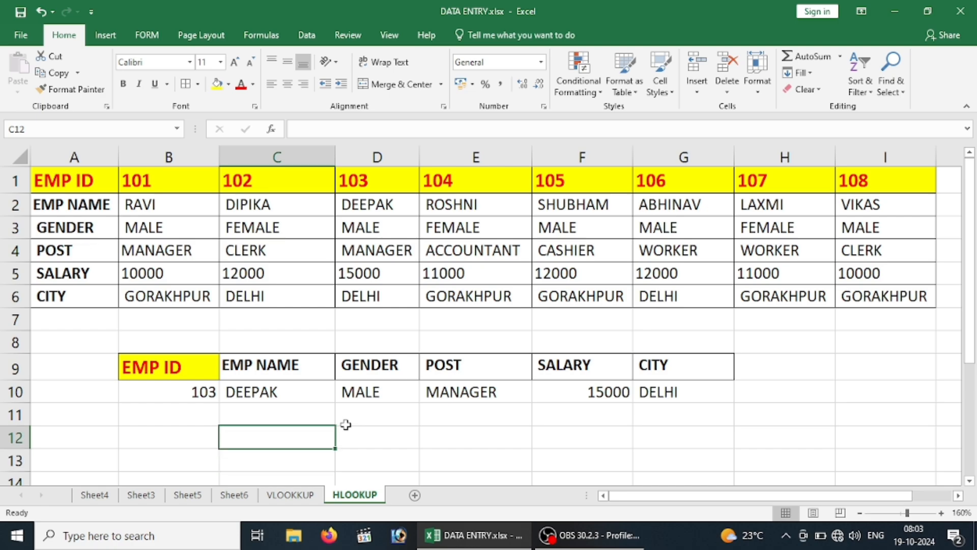
key("Up")
key("Up")
key("Up")
key("Down")
key("Down")
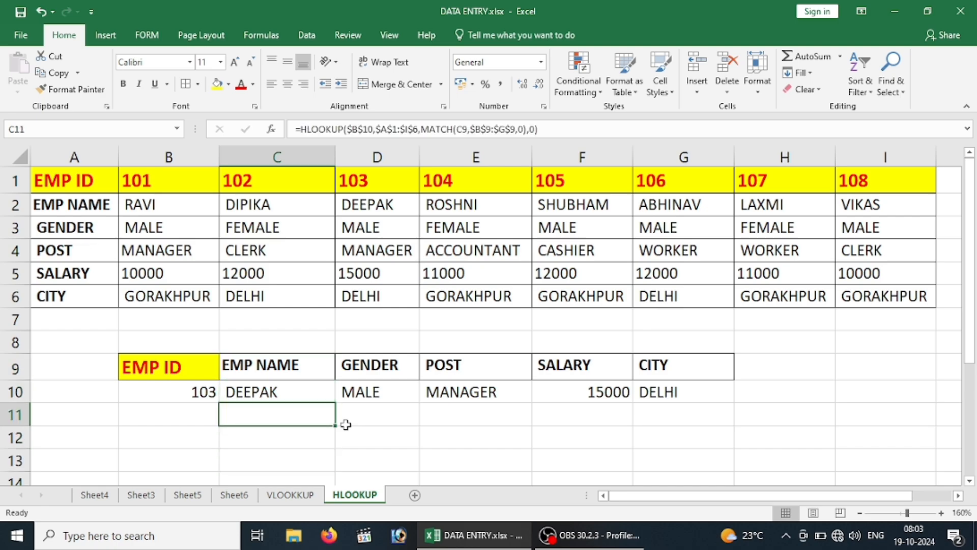
key("Down")
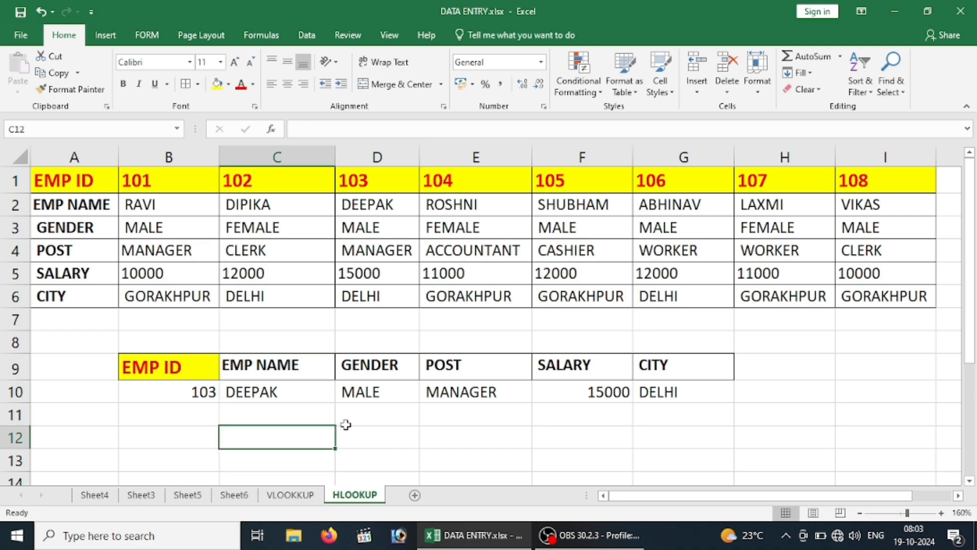
type("=")
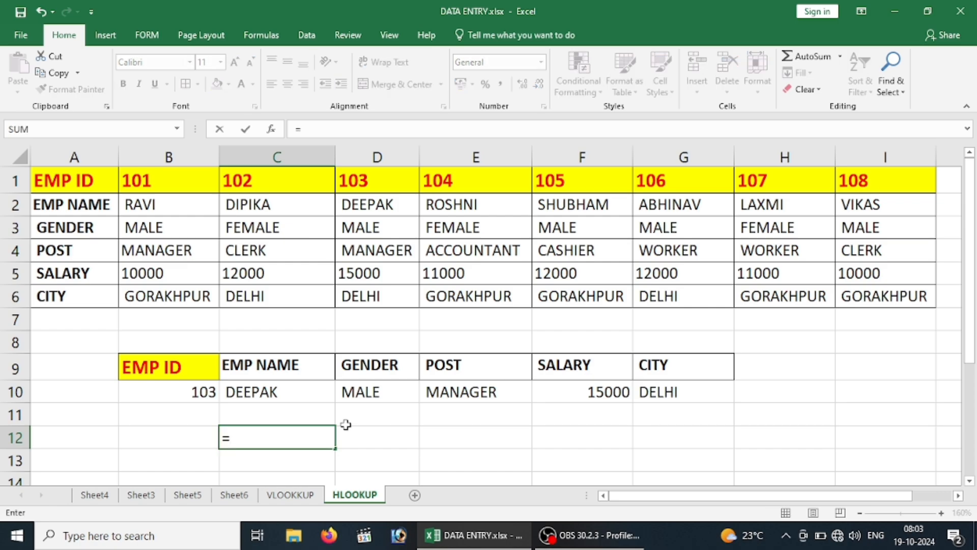
type("H")
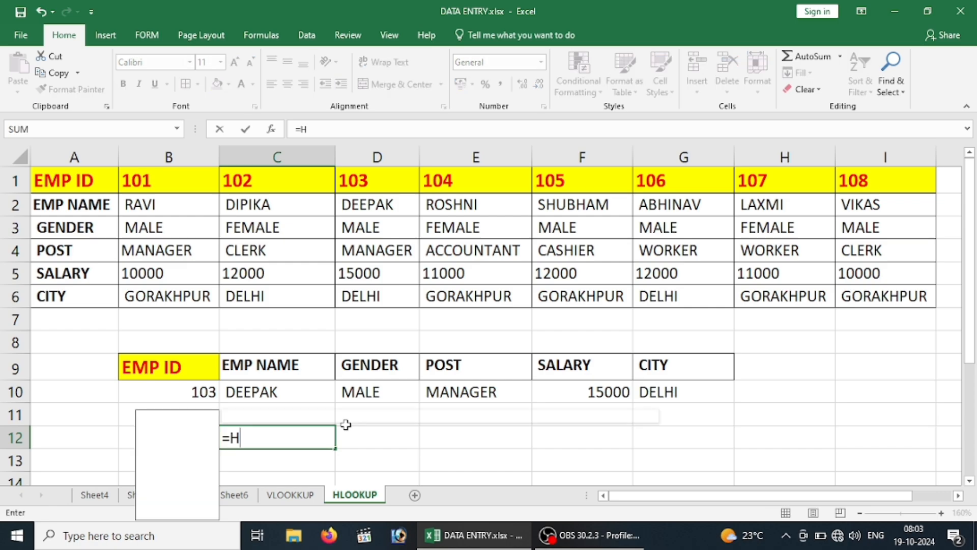
type("LO")
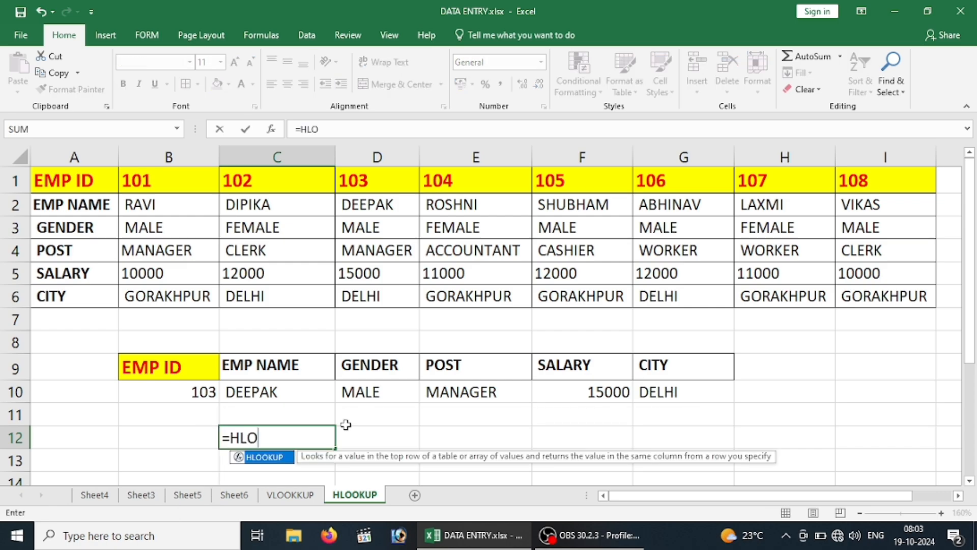
key("Return")
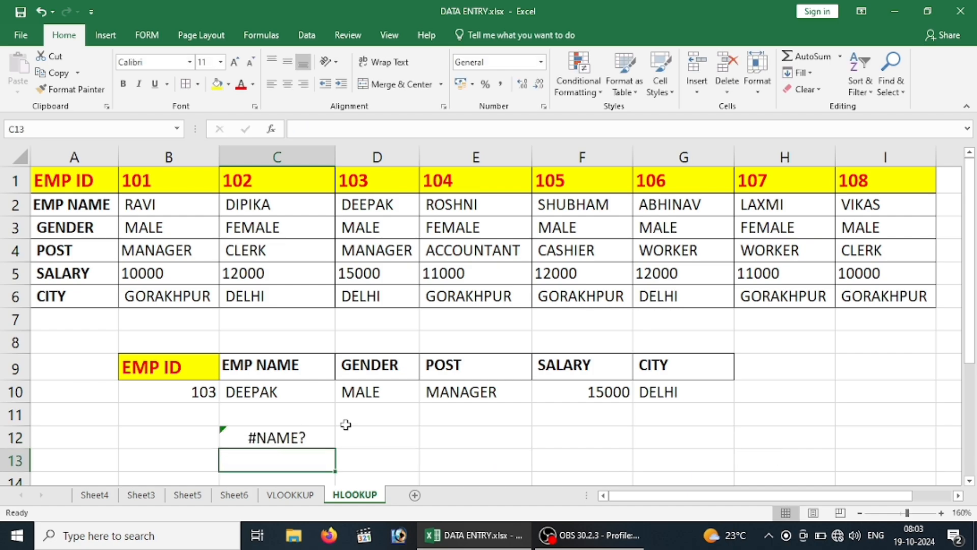
key("Up")
key("Delete")
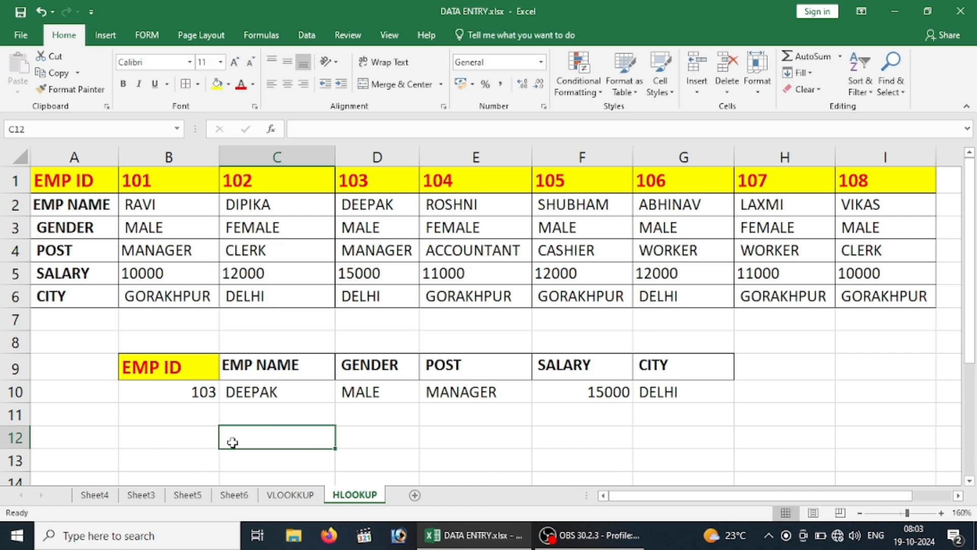
Define the name TABLE for the employee data range A1:I6
key("Up")
key("Up")
key("Up")
key("Up")
key("Up")
key("Up")
key("Up")
key("Up")
key("Up")
key("Up")
key("Up")
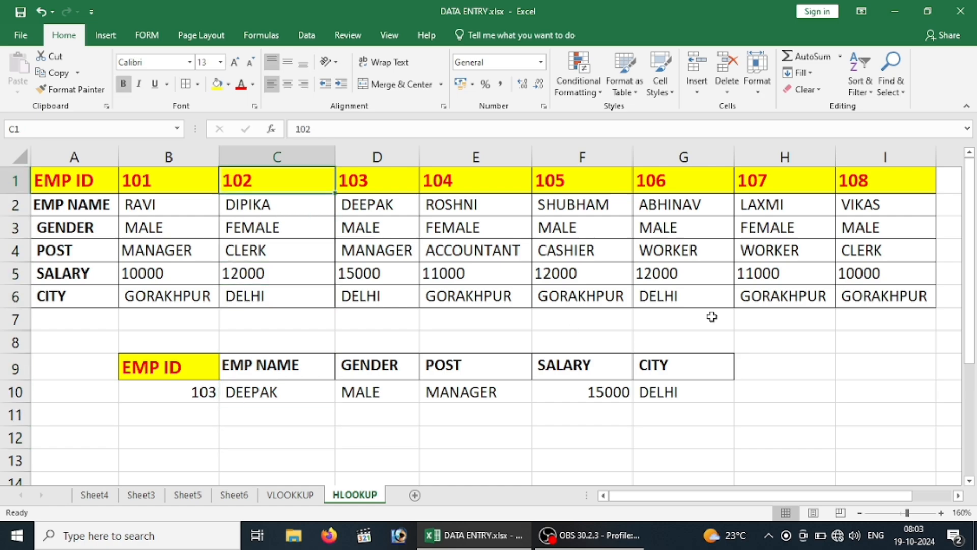
left_click_drag(78, 182, 863, 292)
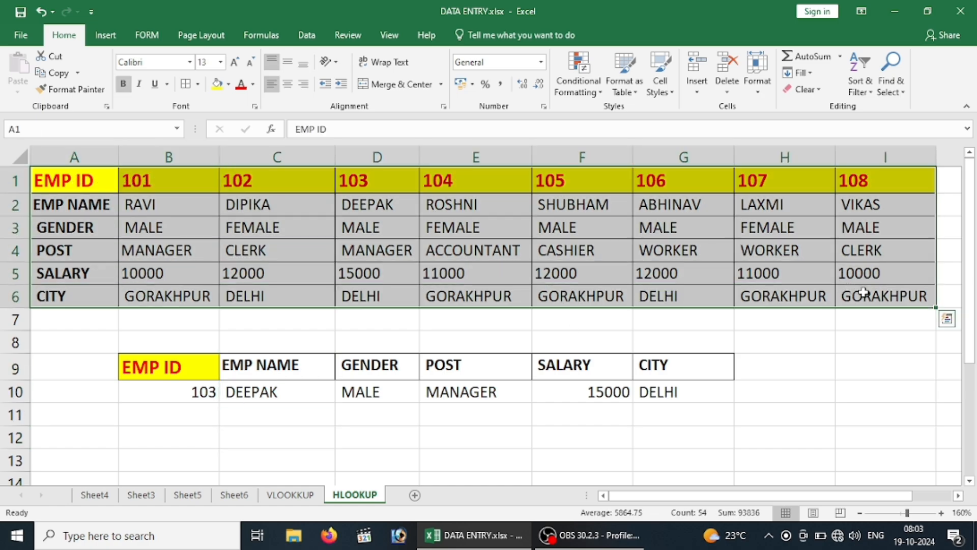
left_click(28, 127)
type("DAT")
key("BackSpace")
key("BackSpace")
key("BackSpace")
type("TABLE")
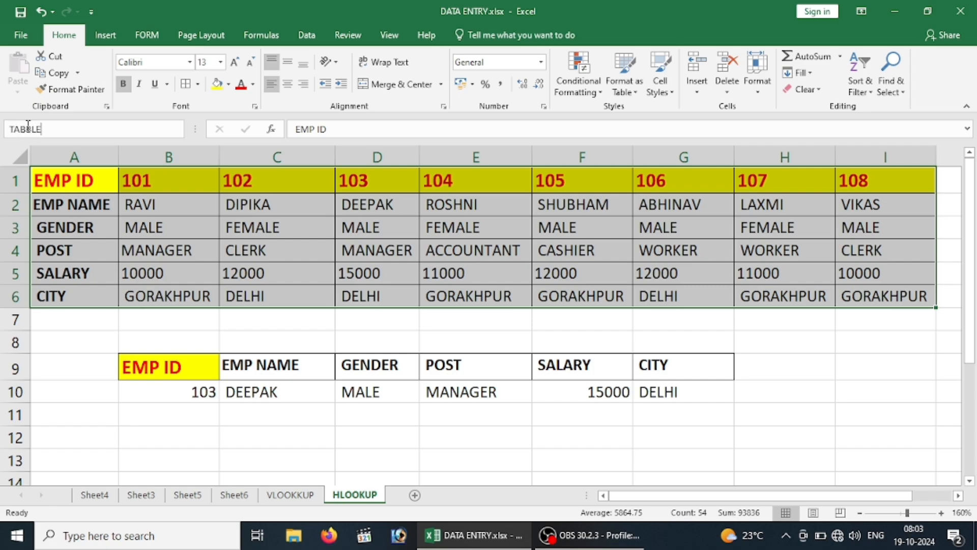
key("BackSpace")
key("BackSpace")
key("BackSpace")
type("E")
key("BackSpace")
type("LE")
Start an HLOOKUP formula in C12 with B12 as the lookup value
left_click(285, 437)
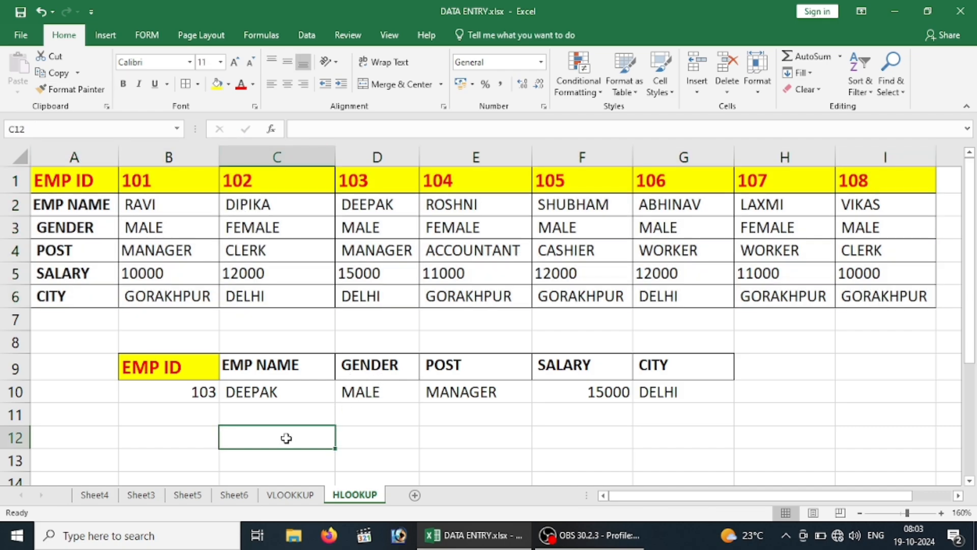
type("=H")
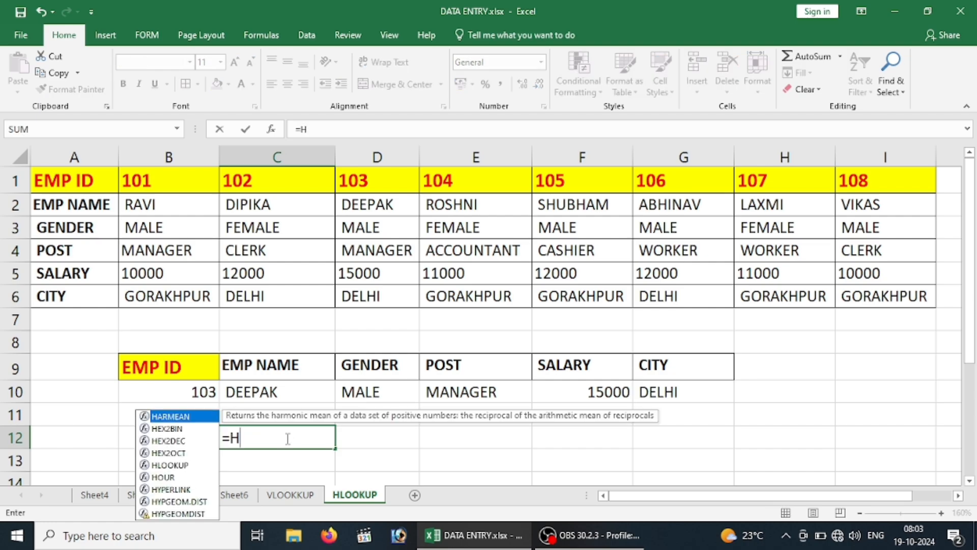
type("L")
key("Tab")
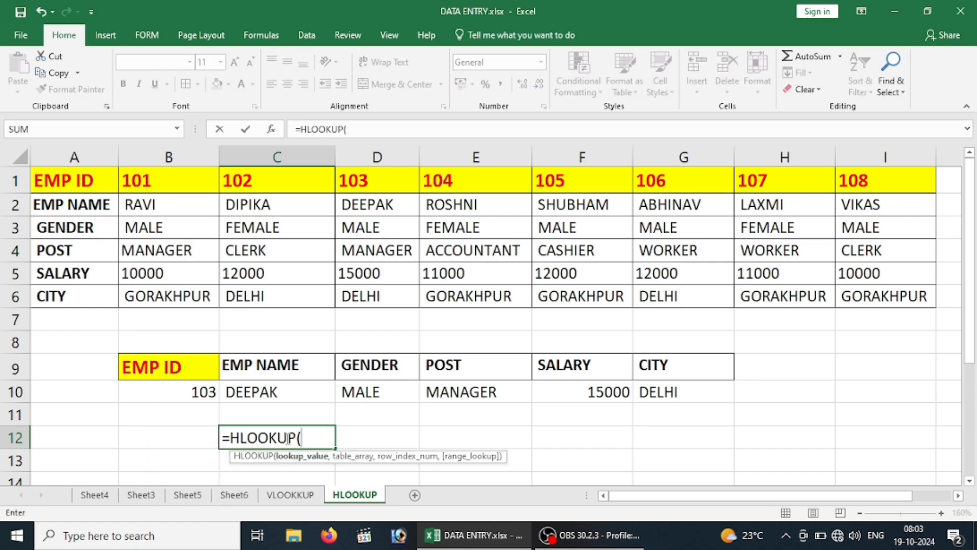
left_click(173, 442)
type(",")
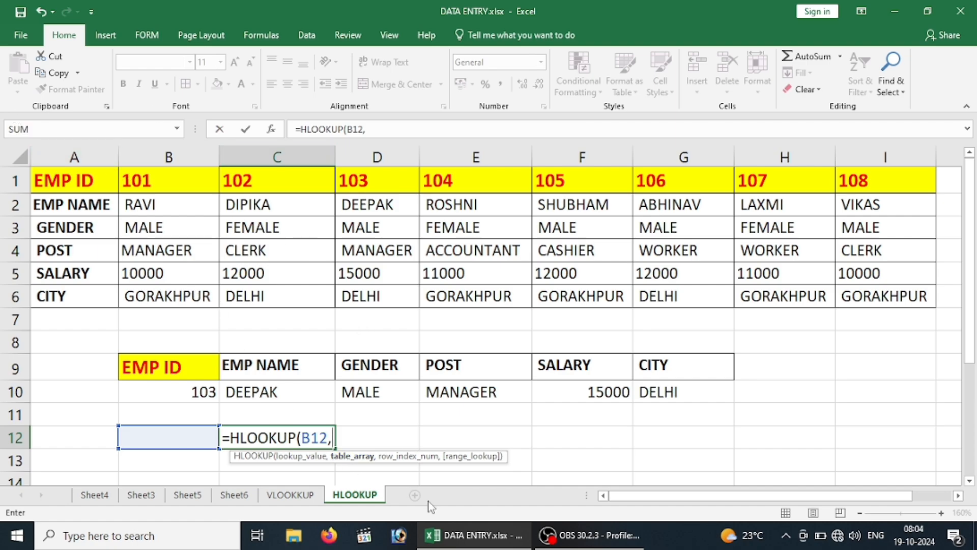
Set the named range TABLE as the table array of the HLOOKUP formula in C12
type("TAB")
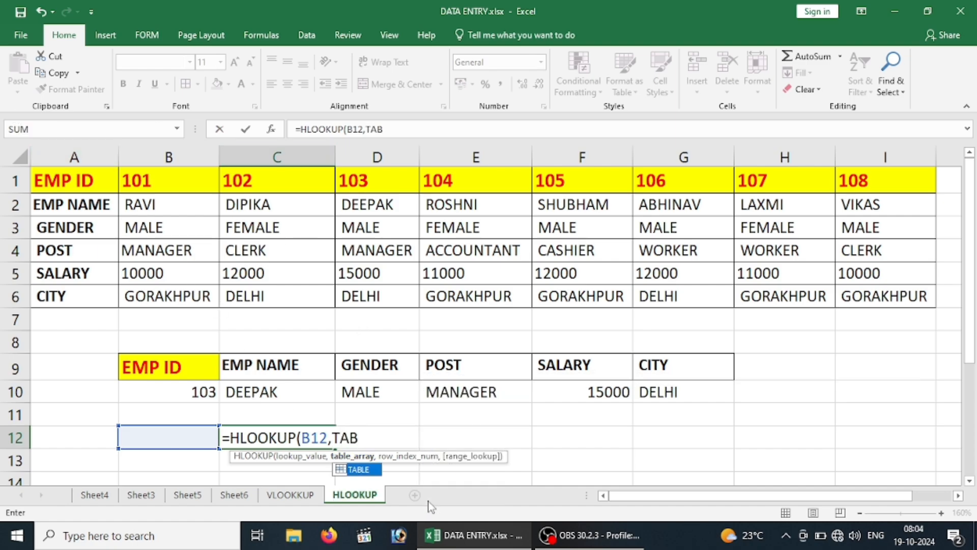
double_click(360, 469)
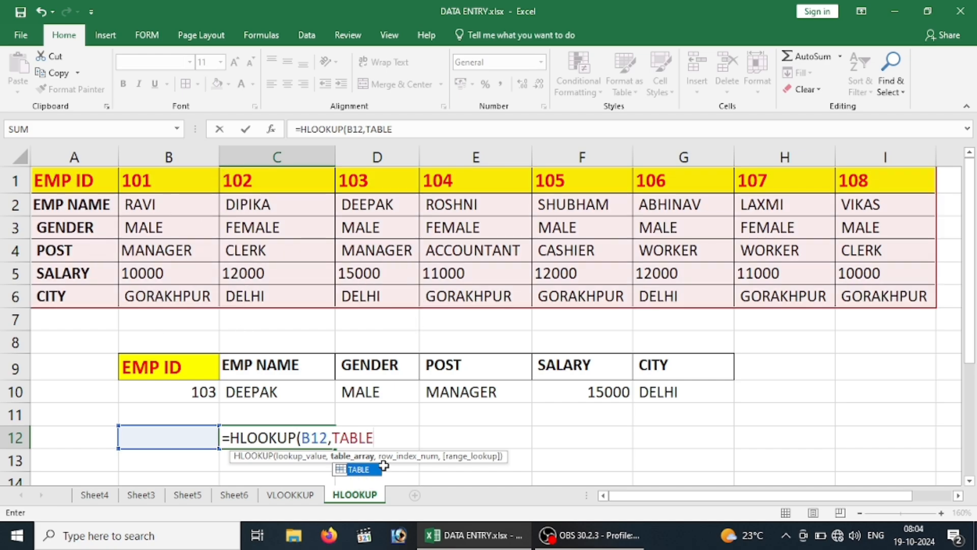
type(",")
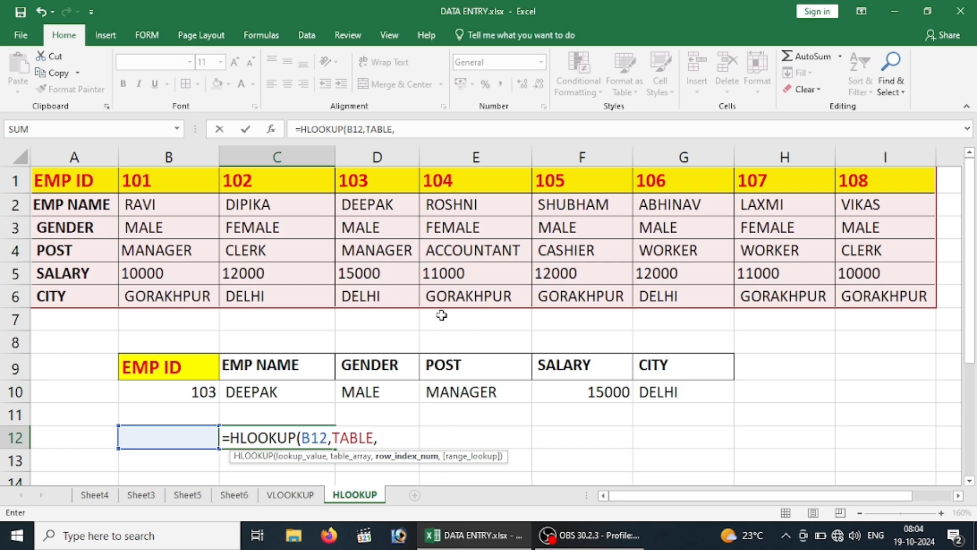
Complete the HLOOKUP in C12 with MATCH(C9,B9:G9,0) as the row index and 0 for exact match
type("MA")
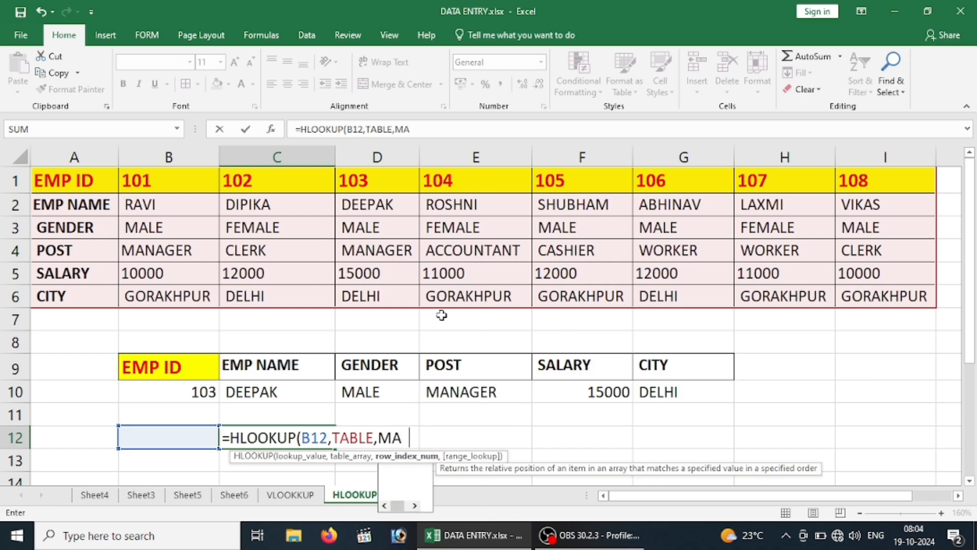
type("TCH(")
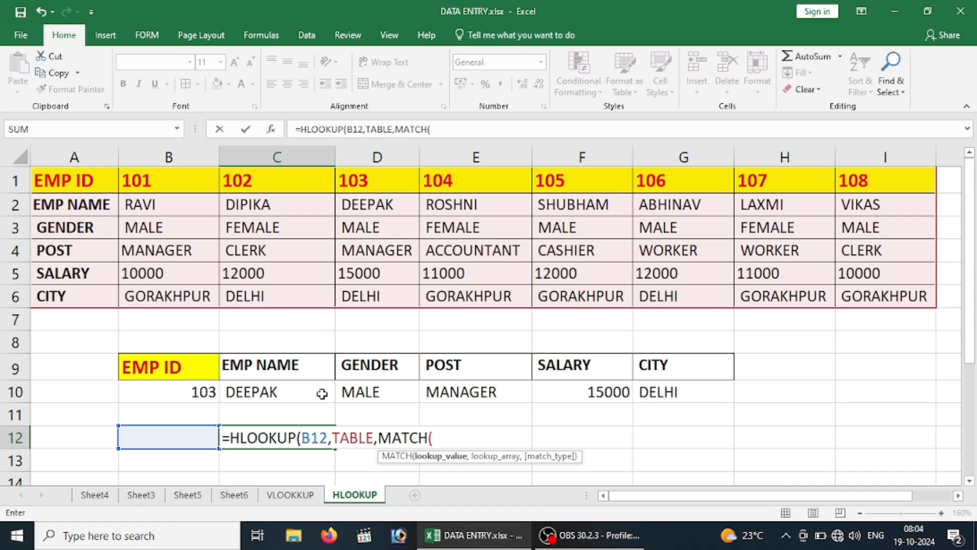
left_click(266, 365)
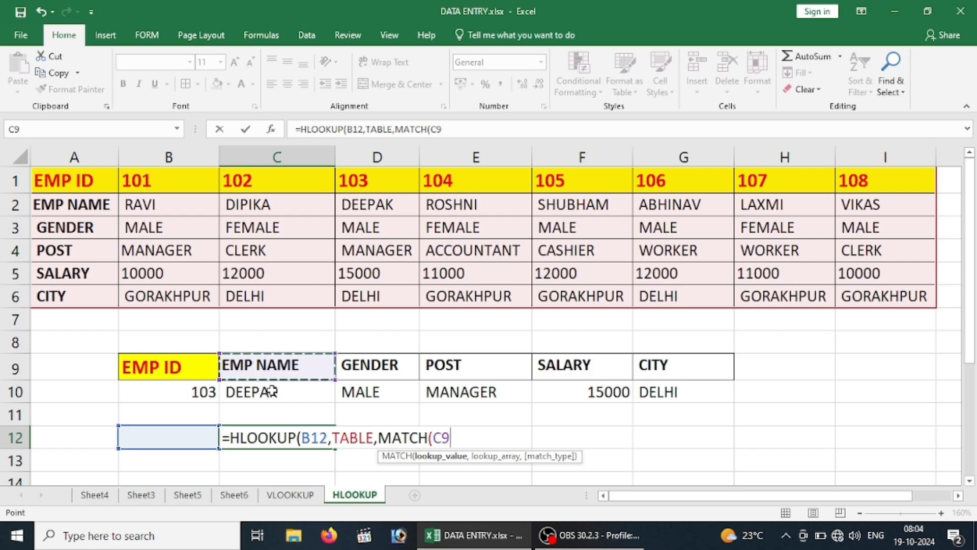
type(",")
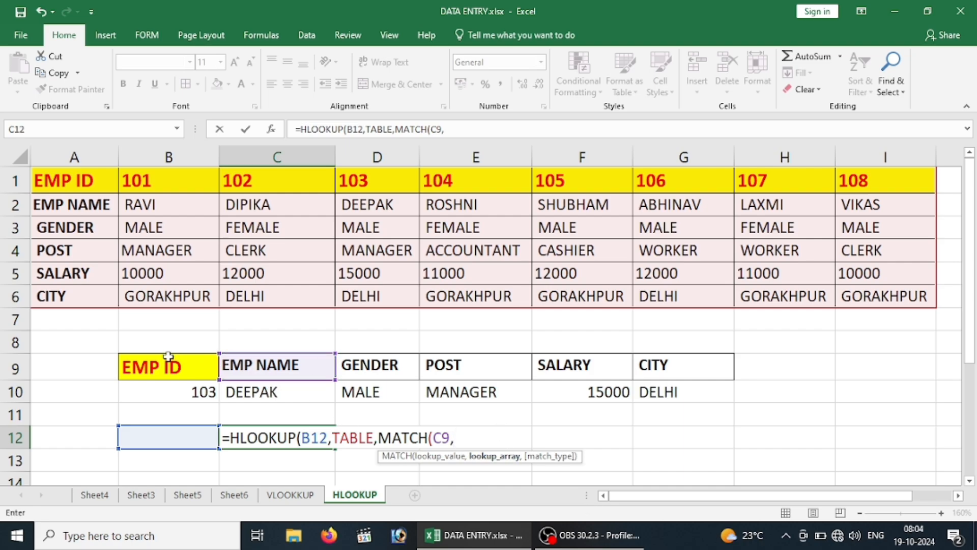
mouse_move(162, 365)
left_mouse_down()
mouse_move(774, 360)
mouse_move(698, 360)
left_mouse_up()
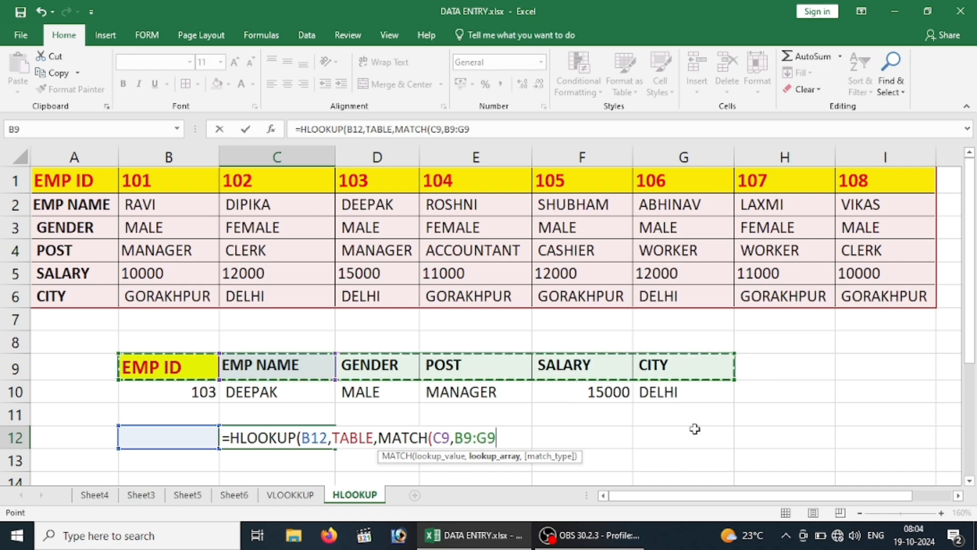
type(",")
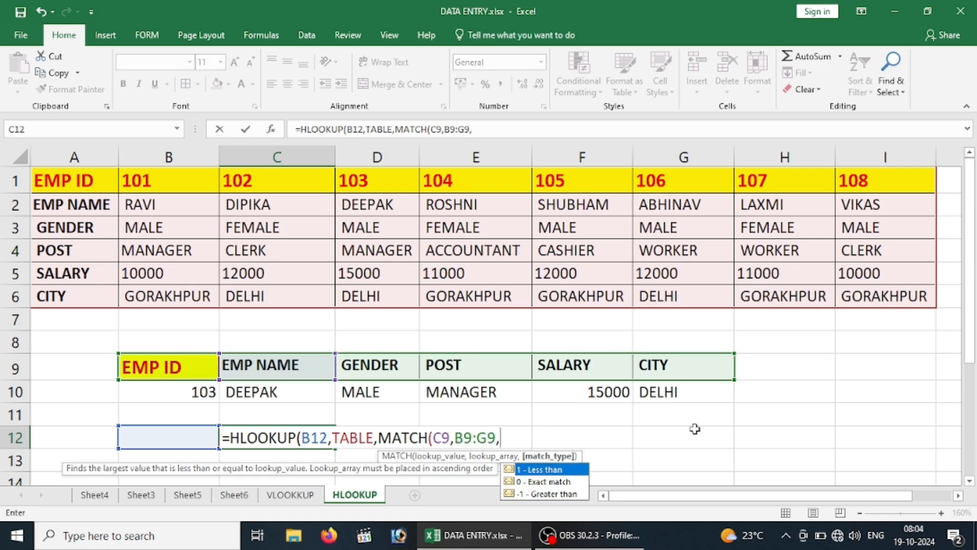
type("0)")
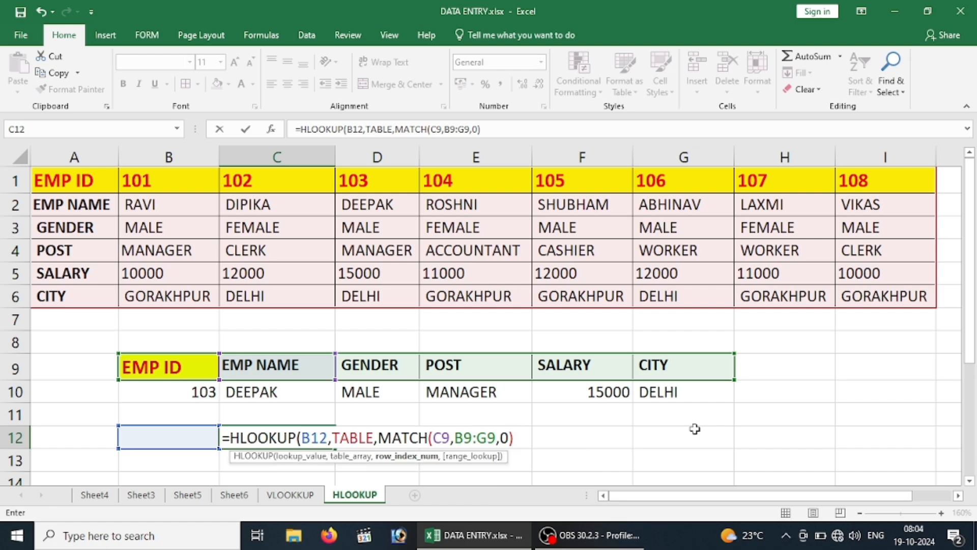
type(",")
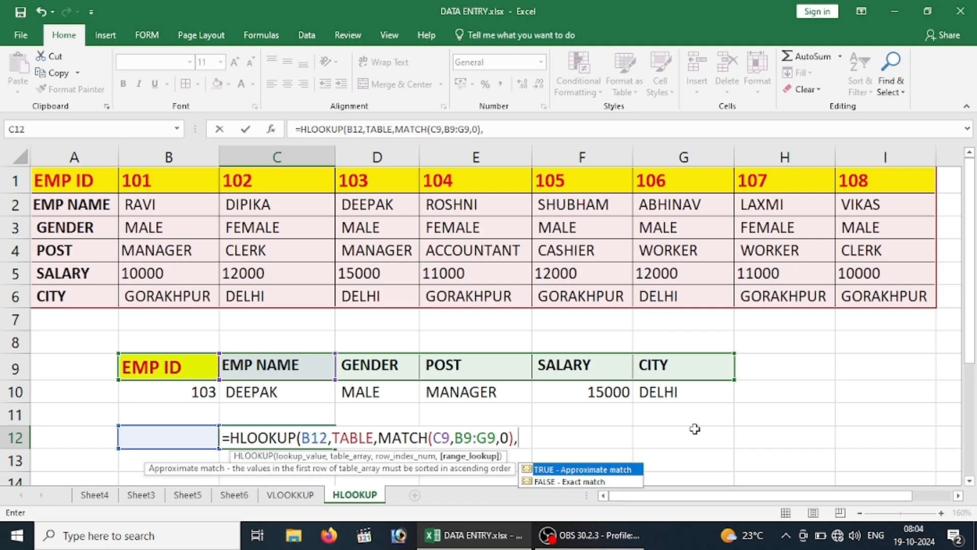
type("0)")
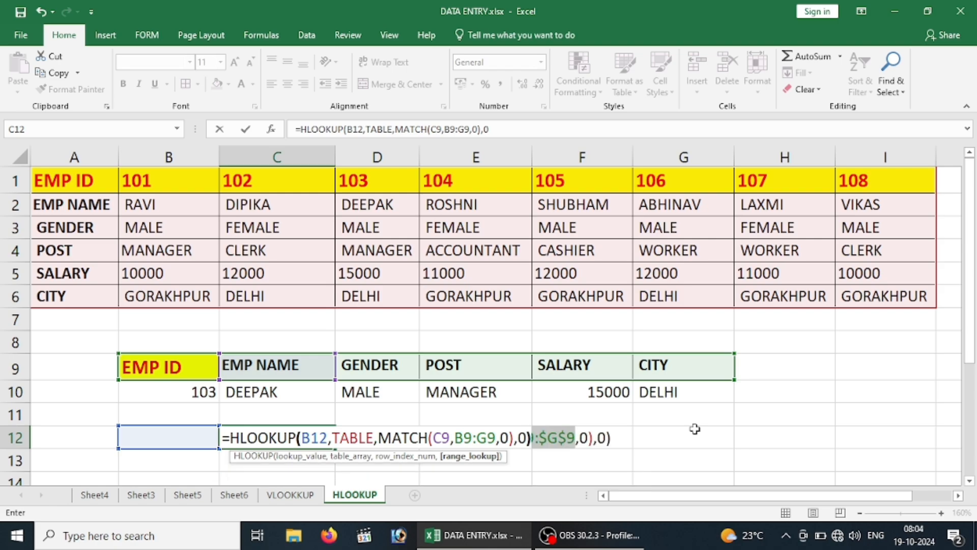
Make the references B12 and B9:G9 absolute in the C12 formula, keep C9 relative, and commit the formula
double_click(310, 437)
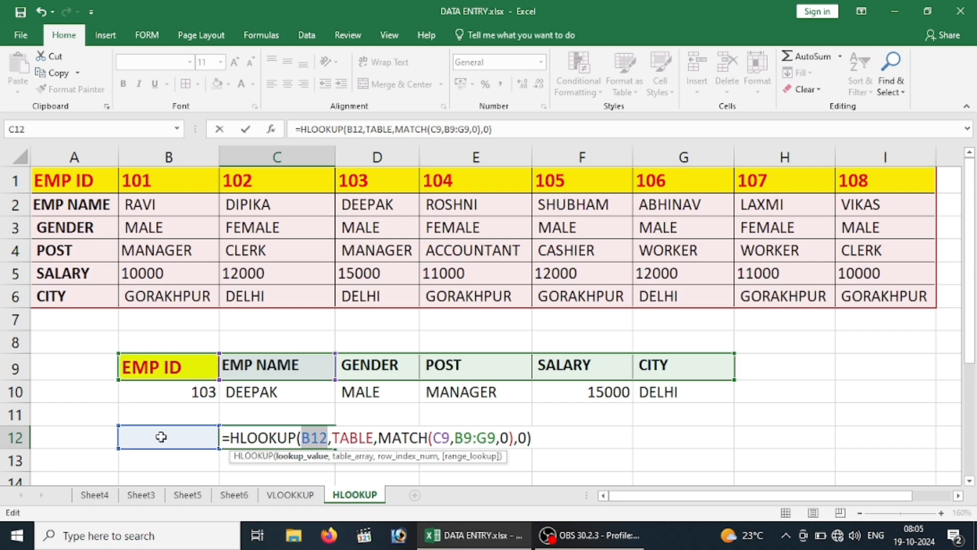
key("F4")
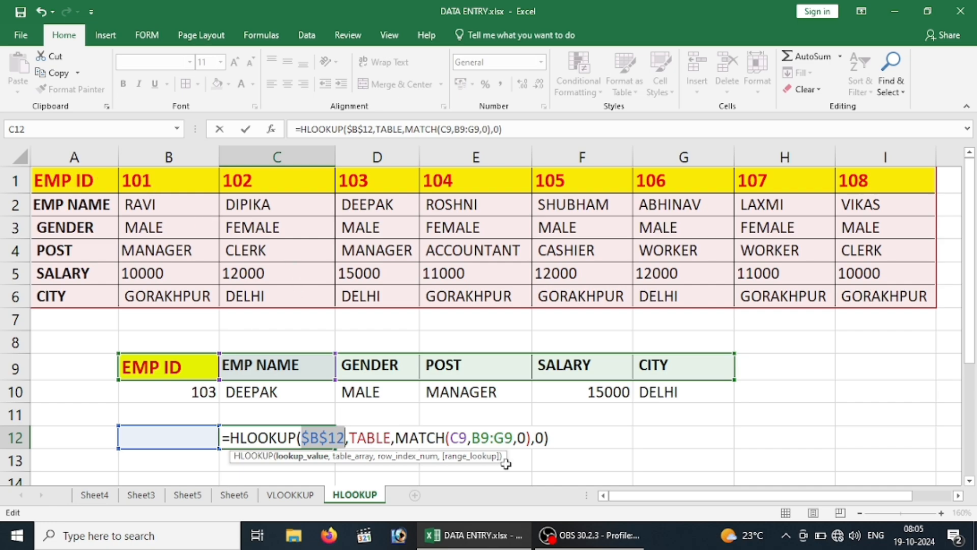
left_click(458, 438)
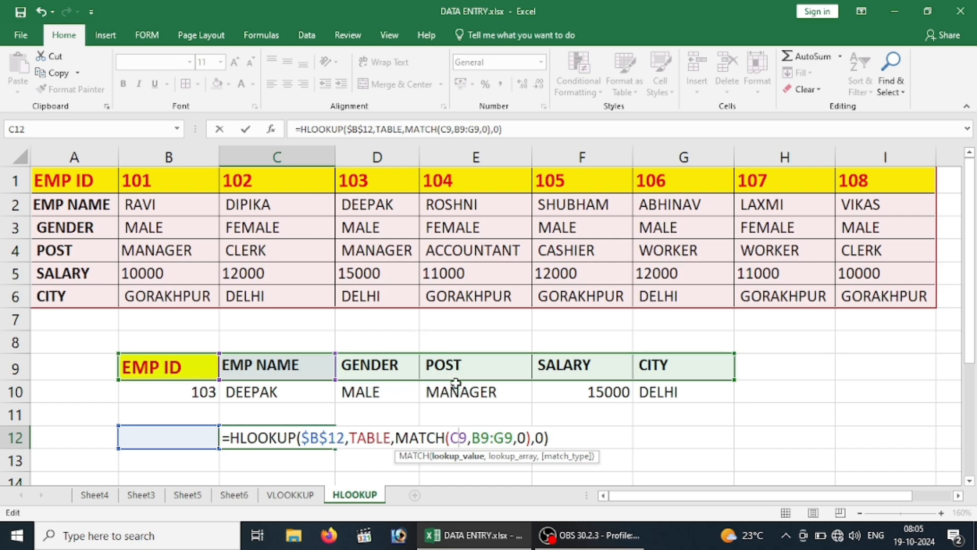
left_click_drag(473, 437, 512, 438)
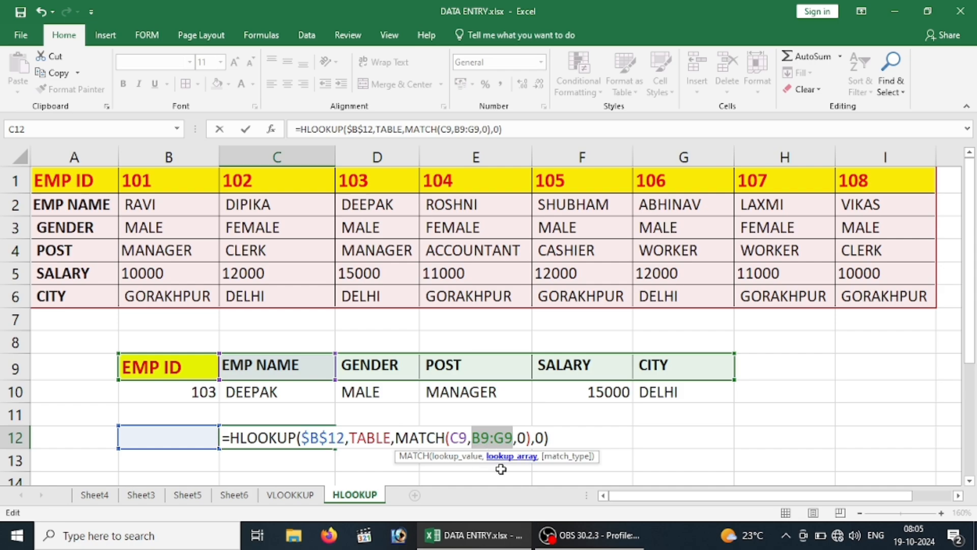
key("F4")
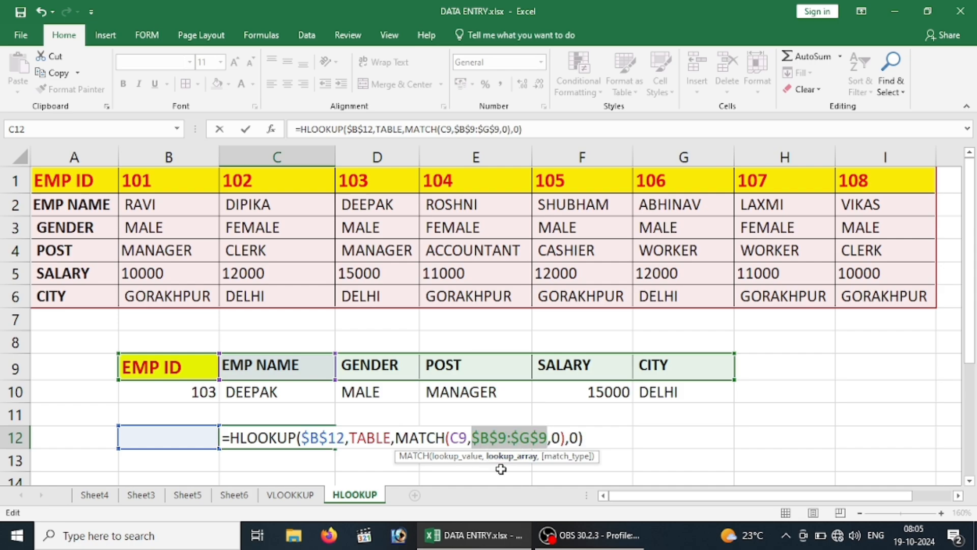
key("Return")
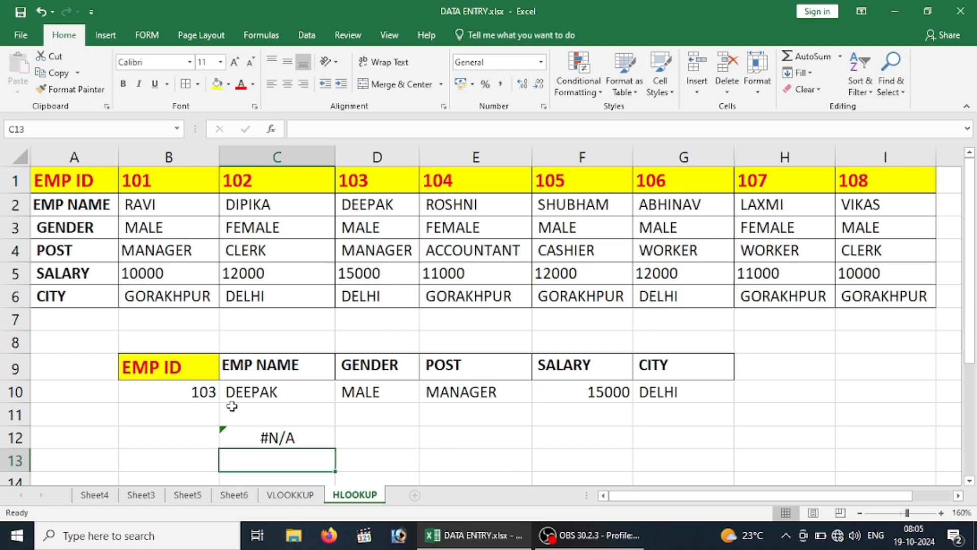
Enter EMP ID 103 in B12 and check the returned name against the 103 column of the source table
left_click(257, 441)
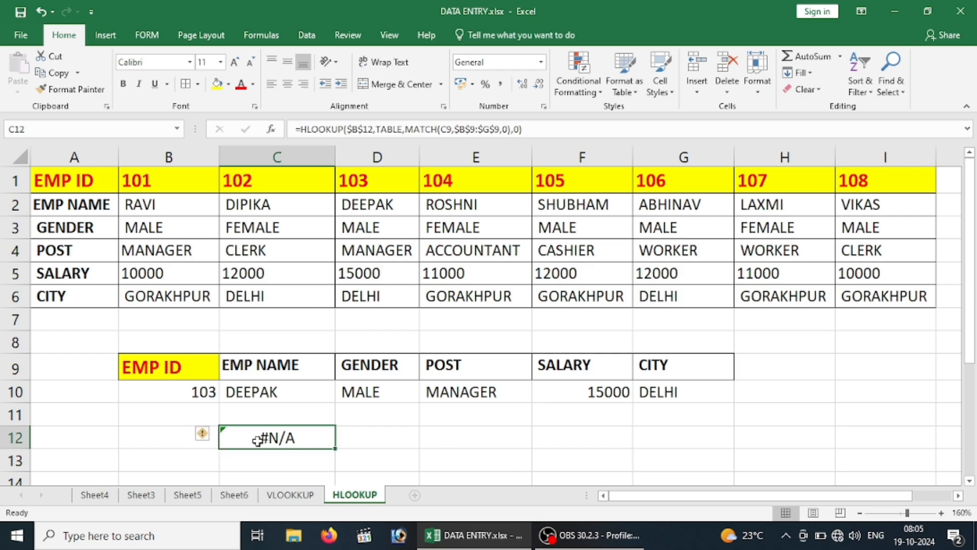
left_click(163, 441)
type("103")
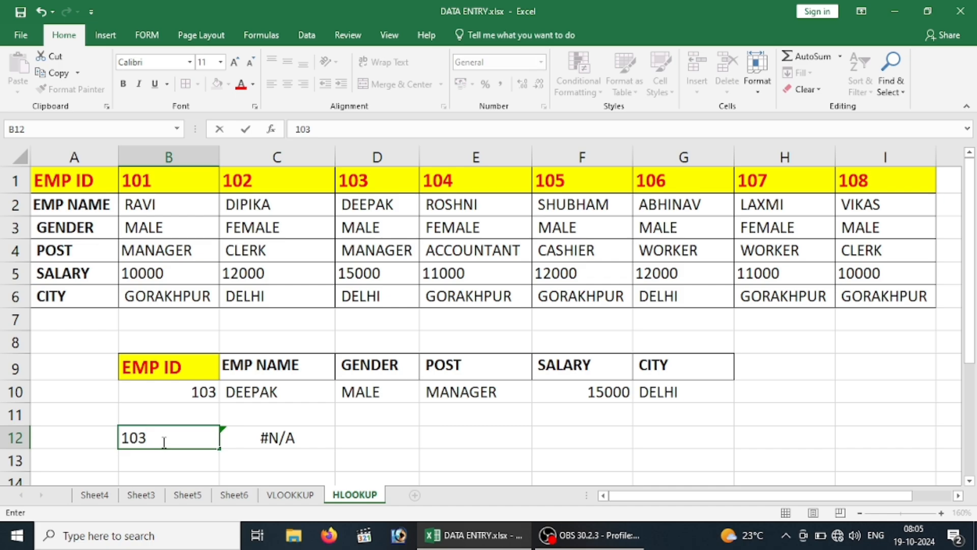
key("Return")
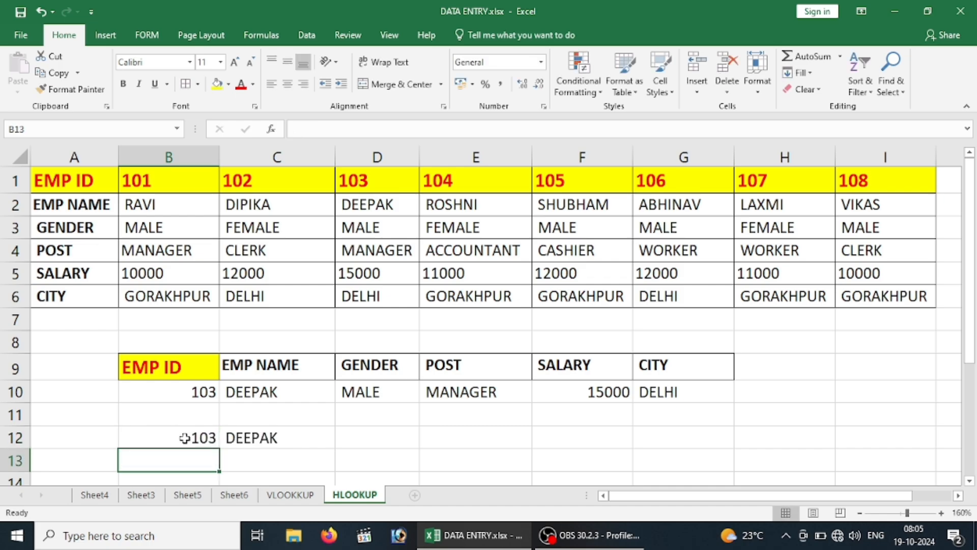
left_click(185, 438)
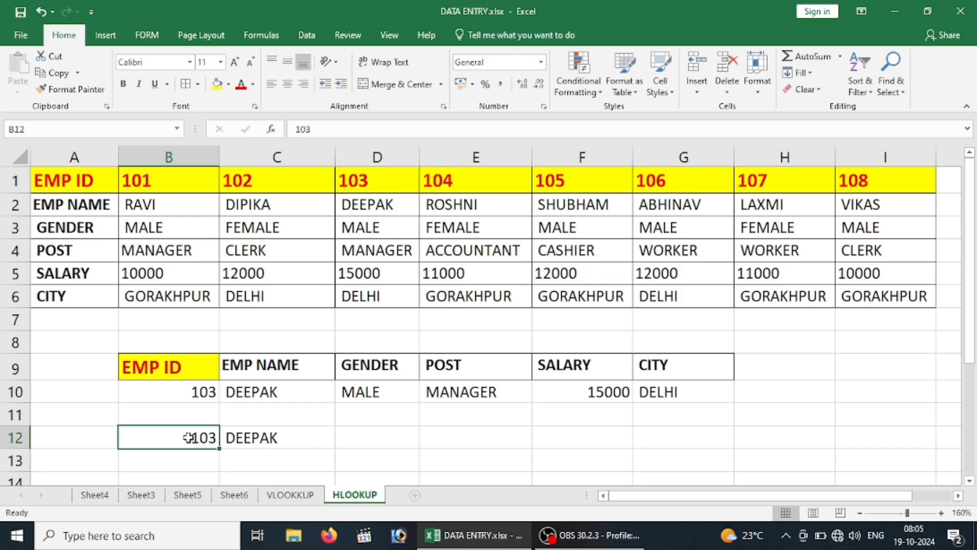
left_click(356, 206)
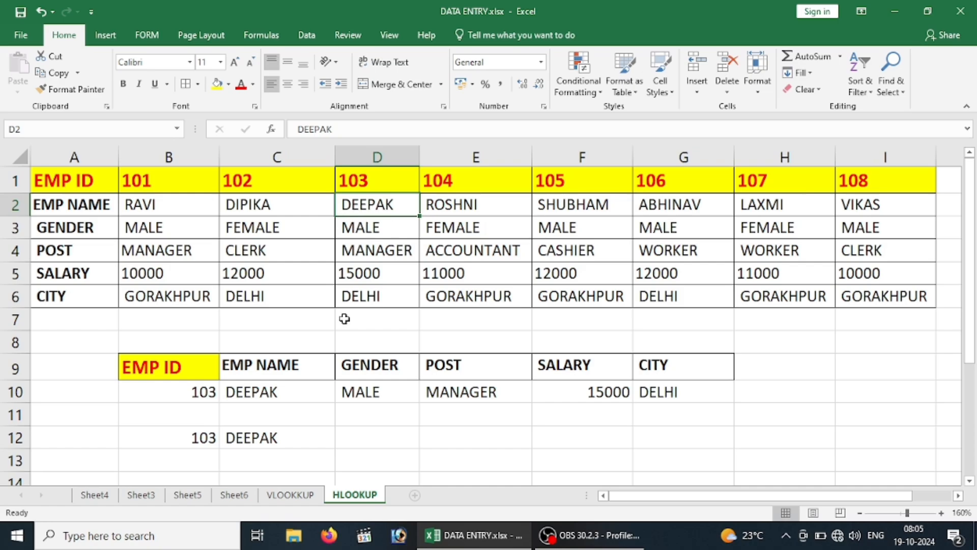
Fill the C12 lookup formula across to G12 and test the row with EMP ID 107 in B12
left_click(263, 439)
left_click_drag(334, 449, 700, 439)
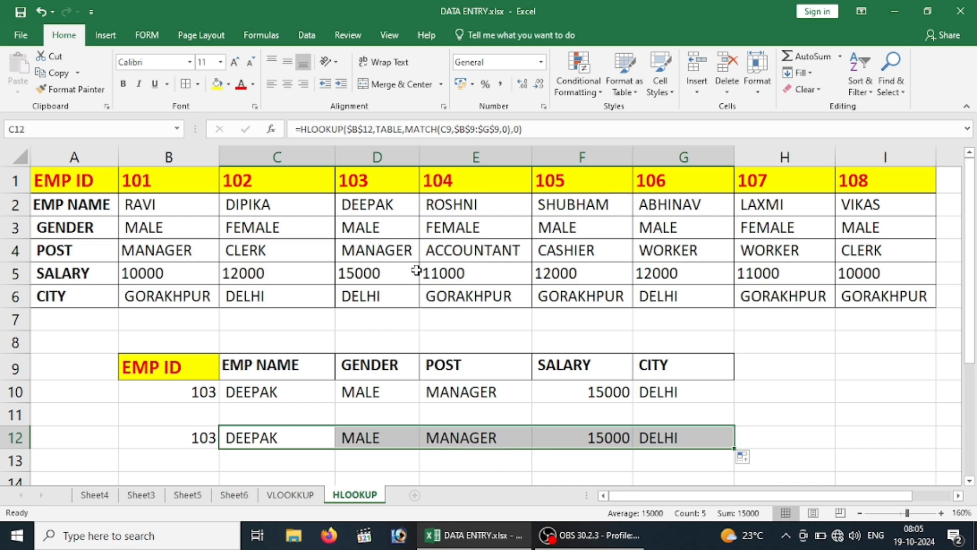
left_click(196, 436)
type("107")
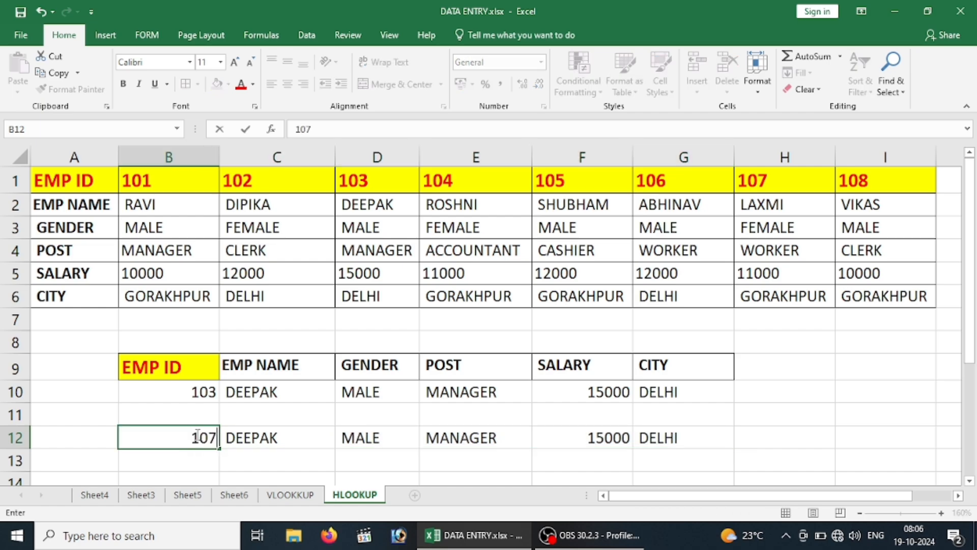
key("Return")
left_click(434, 432)
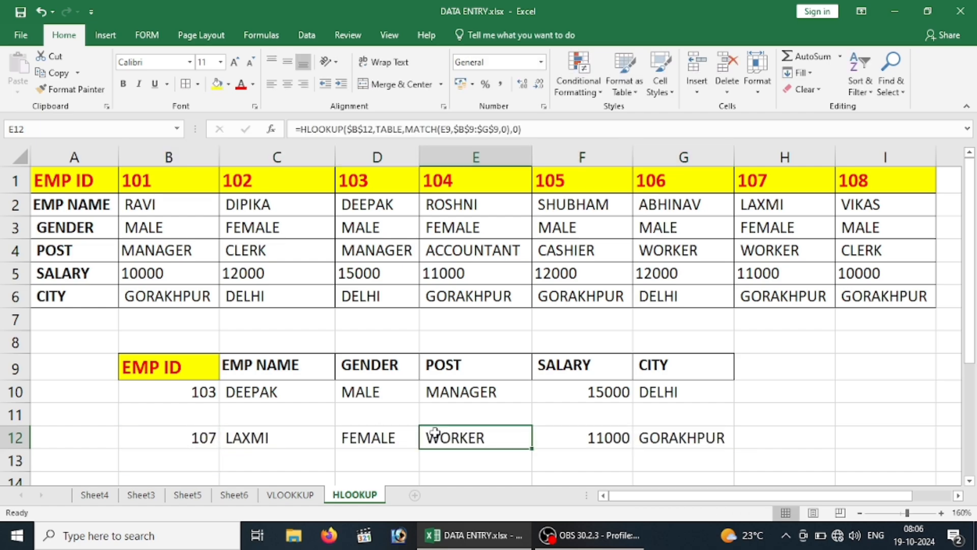
key("Down")
key("Up")
key("Up")
key("Up")
key("Up")
key("Up")
key("Up")
key("Up")
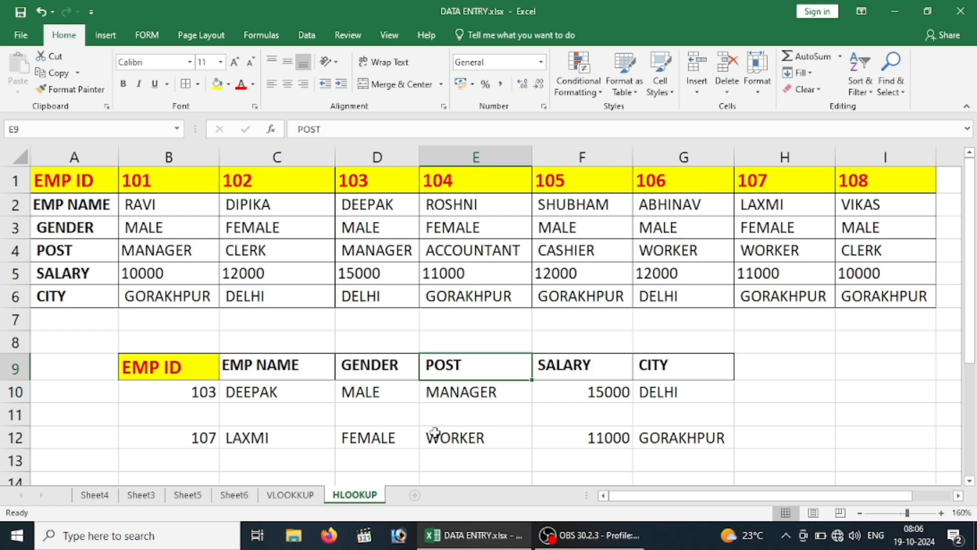
key("Up")
key("Up")
key("Up")
key("Up")
key("Down")
key("Down")
key("Down")
key("Down")
key("Down")
key("Down")
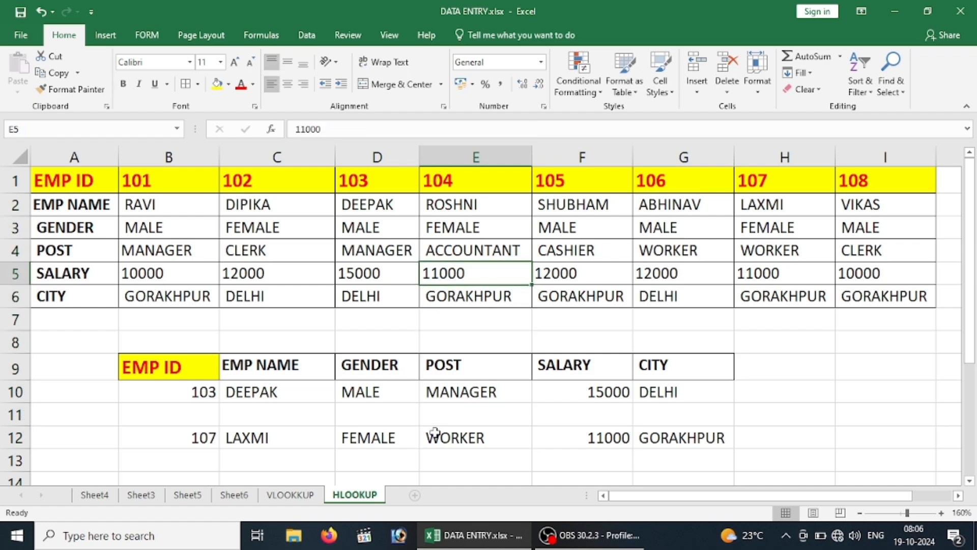
key("Down")
key("Down")
key("Down")
key("Down")
key("Down")
key("Down")
key("Down")
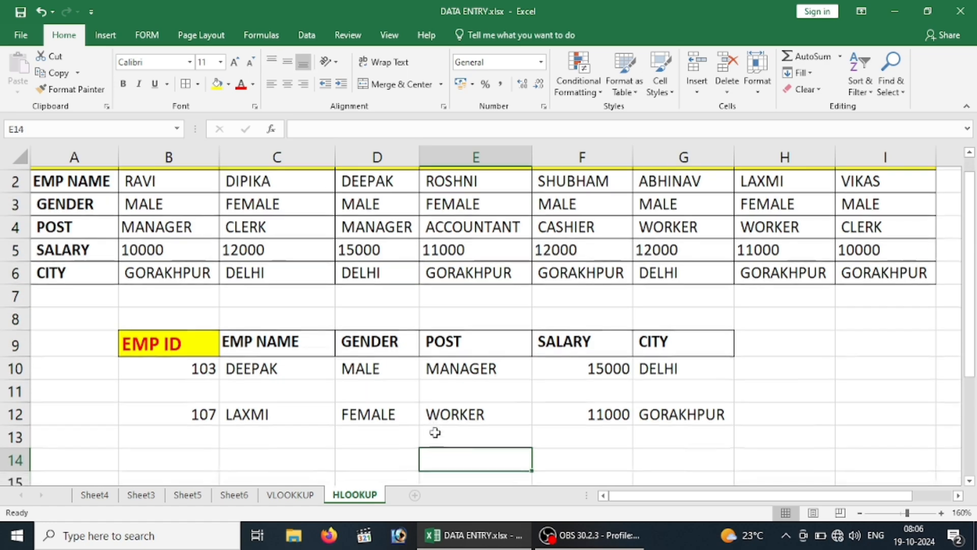
key("Up")
key("Up")
key("Up")
key("Up")
key("Up")
key("Up")
key("Up")
key("Up")
key("Up")
key("Up")
key("Up")
key("Up")
key("Up")
key("Up")
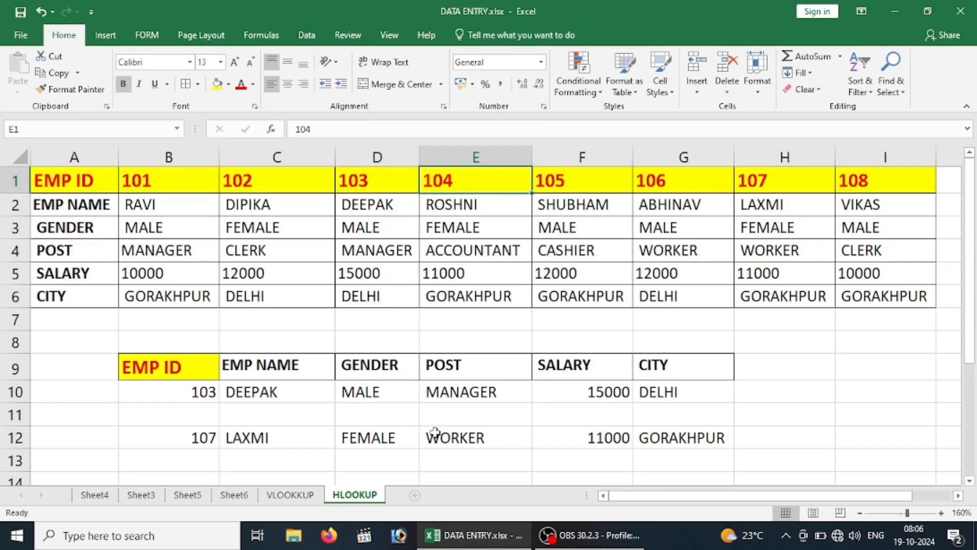
key("Left")
key("Down")
key("Down")
key("Down")
key("Down")
key("Down")
key("Down")
key("Down")
key("Down")
key("Down")
key("Down")
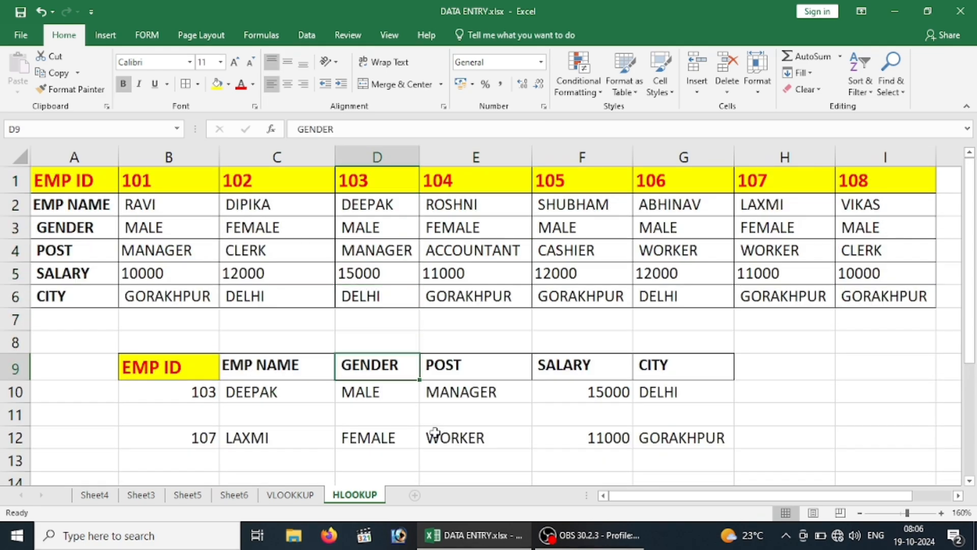
Add list data validation to B12 with the EMP ID row A1:I1 of the source table as its source
key("Left")
key("Left")
key("Down")
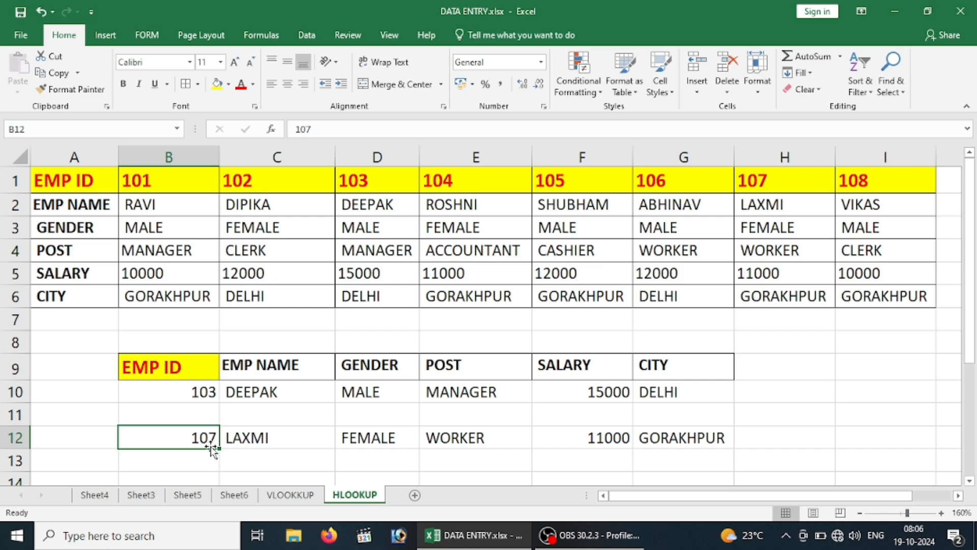
left_click(307, 41)
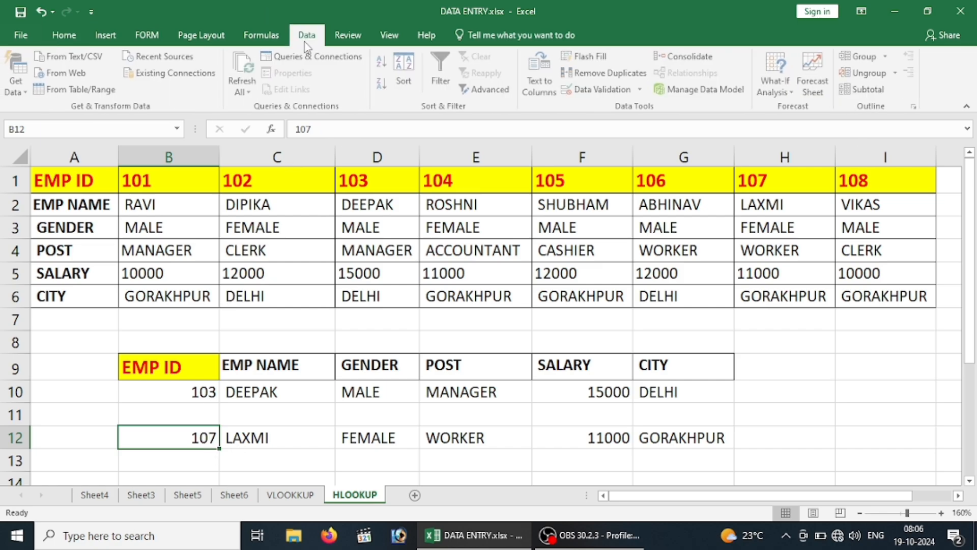
left_click(569, 92)
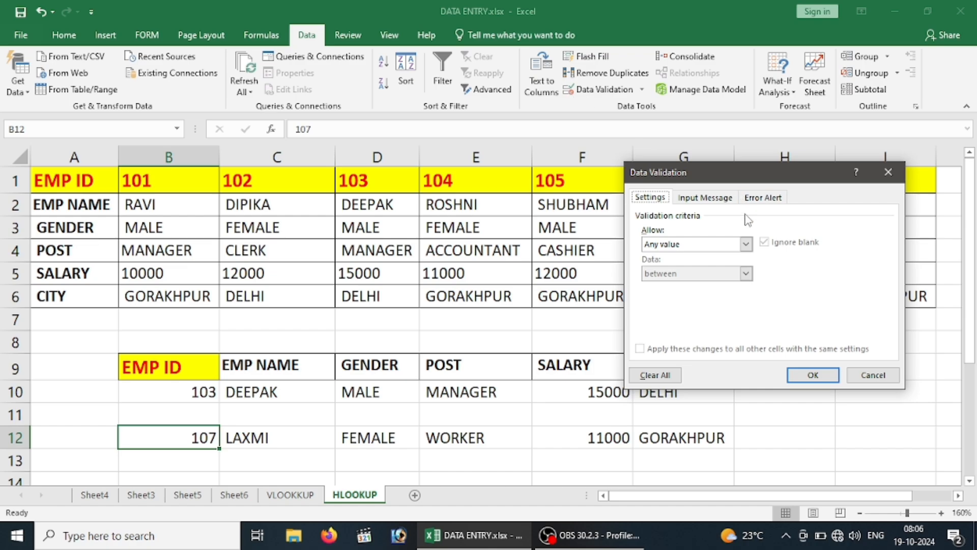
left_click(710, 243)
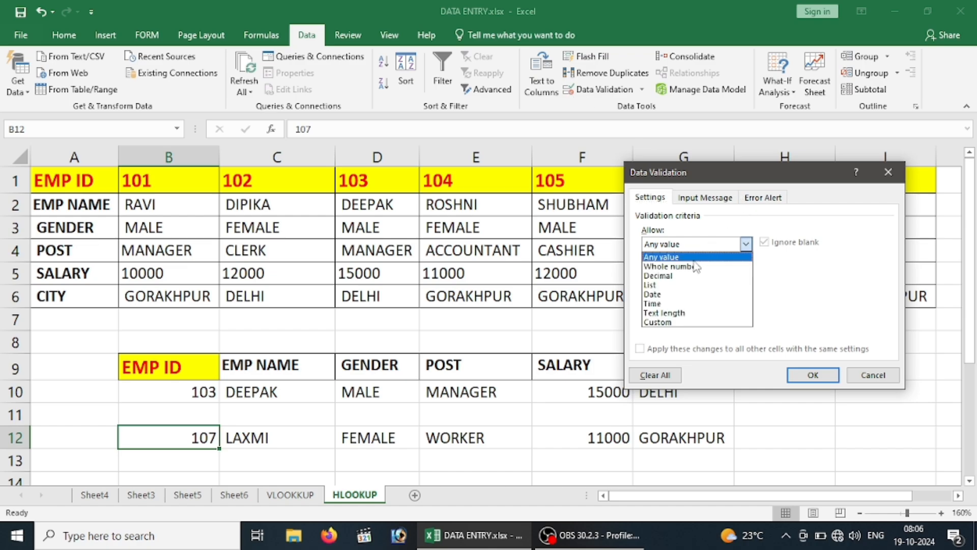
left_click(656, 285)
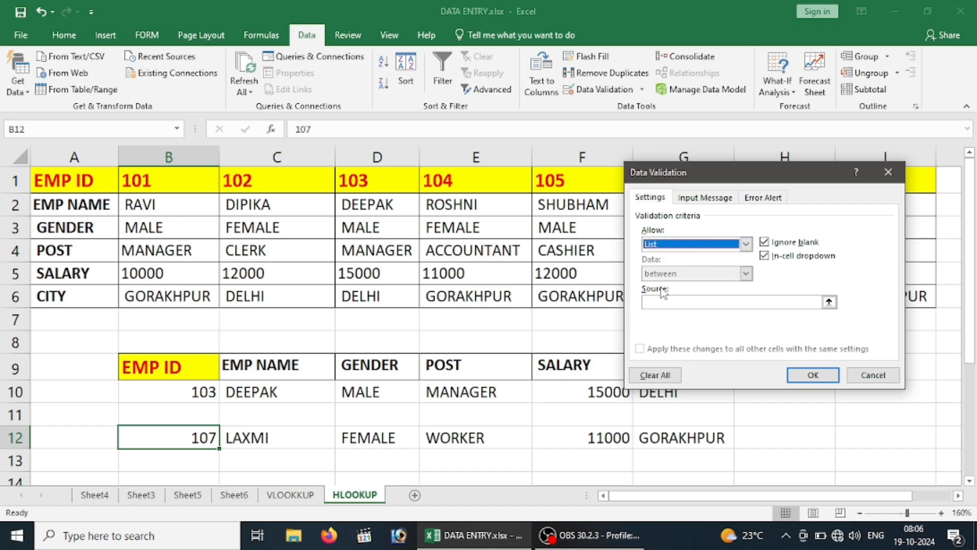
left_click(671, 303)
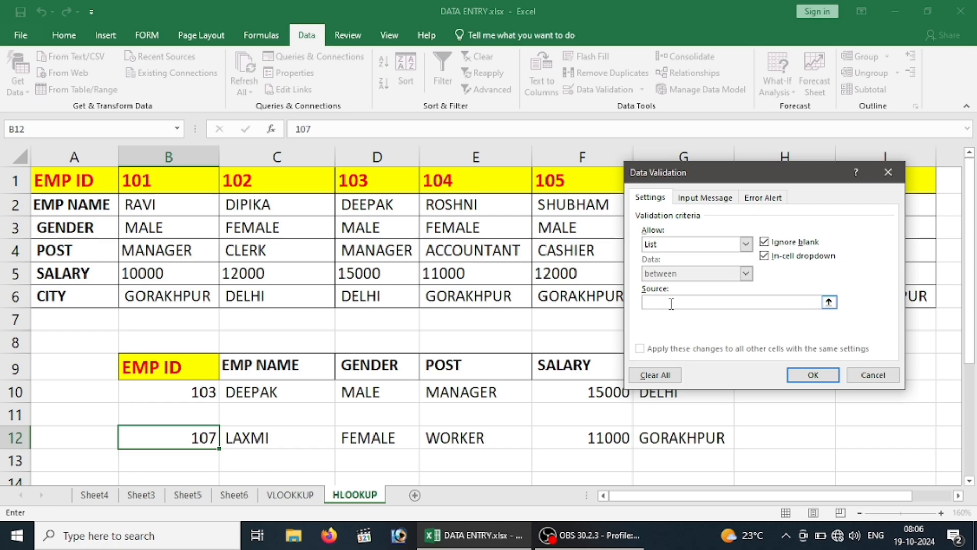
left_click_drag(662, 174, 669, 235)
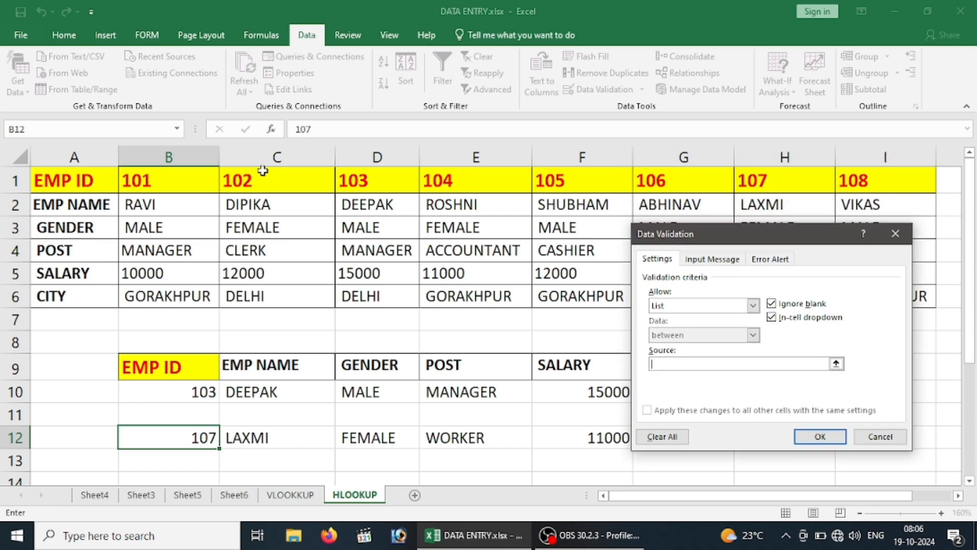
left_click_drag(104, 178, 858, 189)
left_click(819, 435)
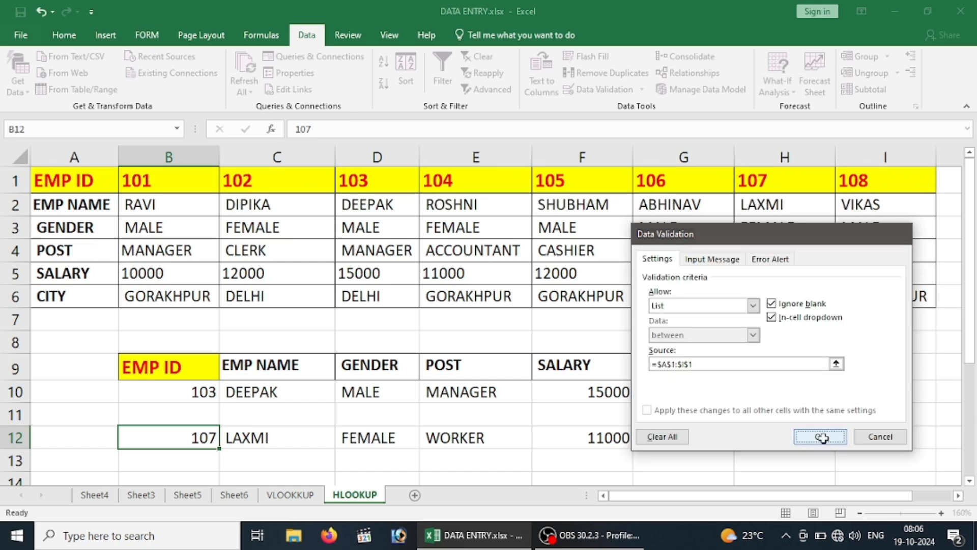
Test the lookup row by choosing EMP IDs 107, 104, 102 and 108 in turn from the B12 dropdown
left_click(226, 441)
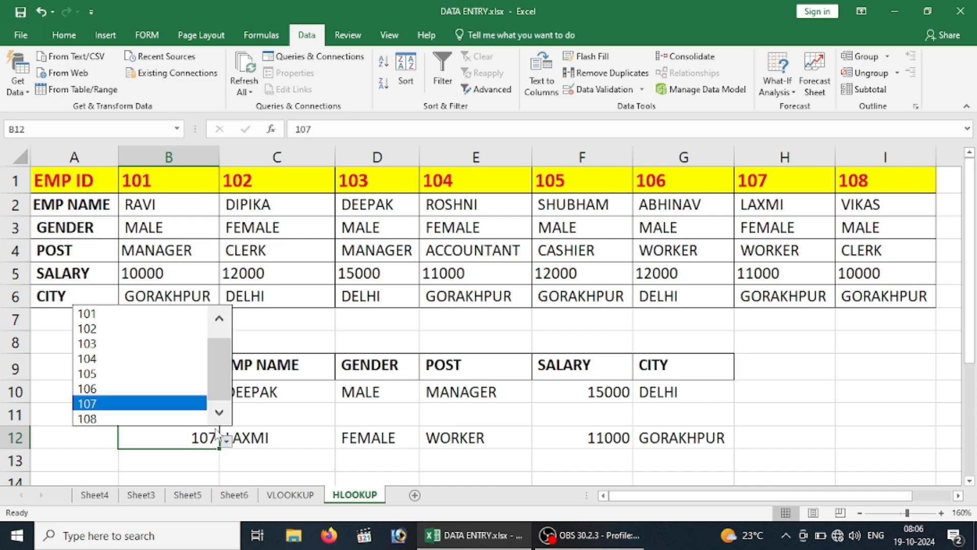
left_click(109, 403)
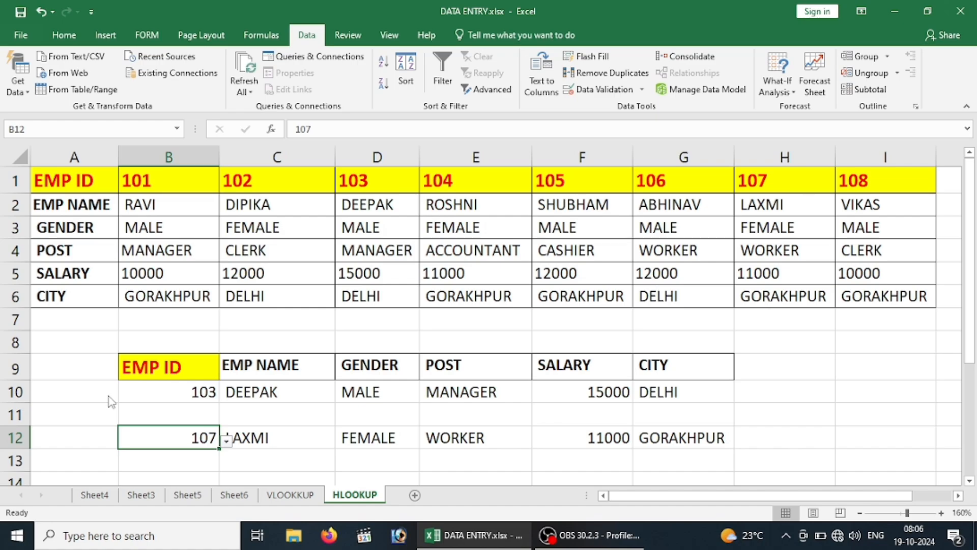
left_click(227, 442)
left_click(140, 358)
left_click(228, 443)
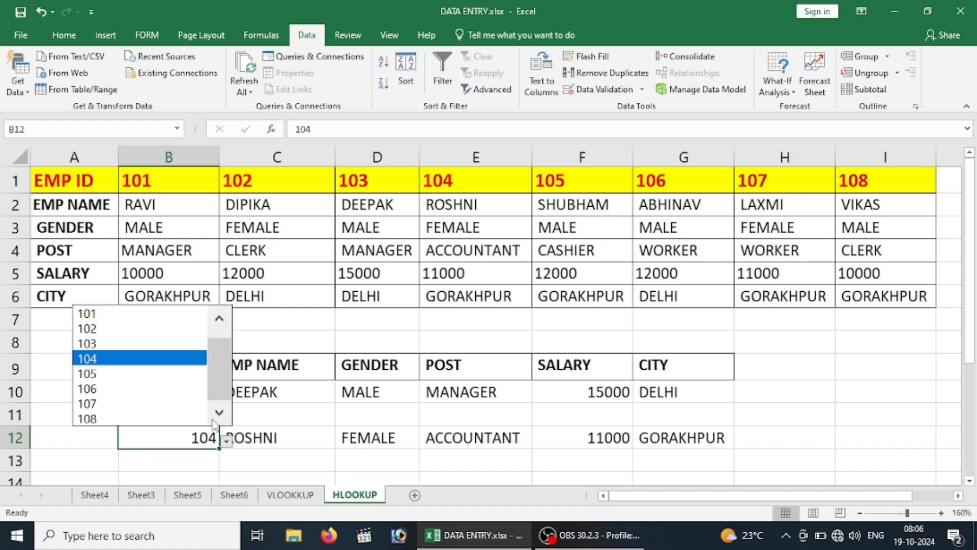
left_click(144, 326)
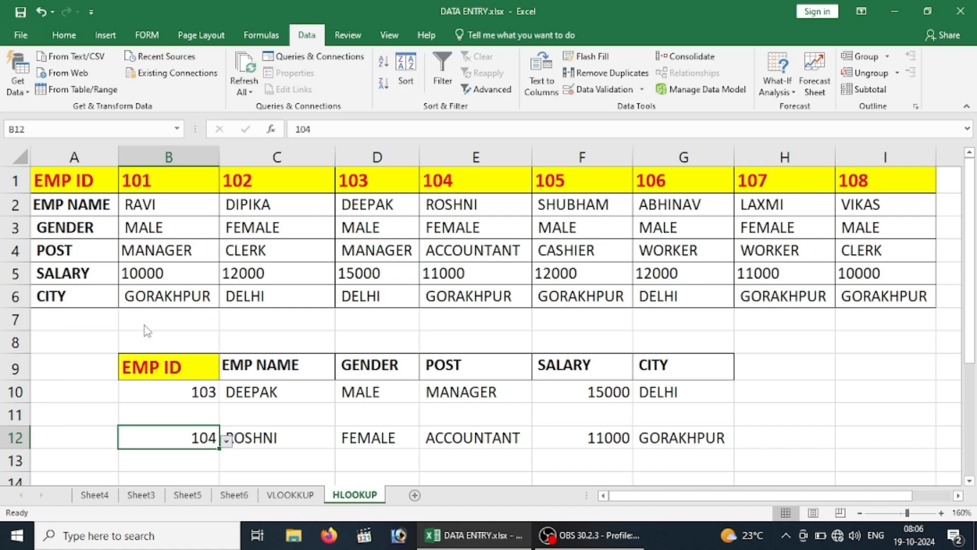
left_click(226, 442)
left_click(139, 419)
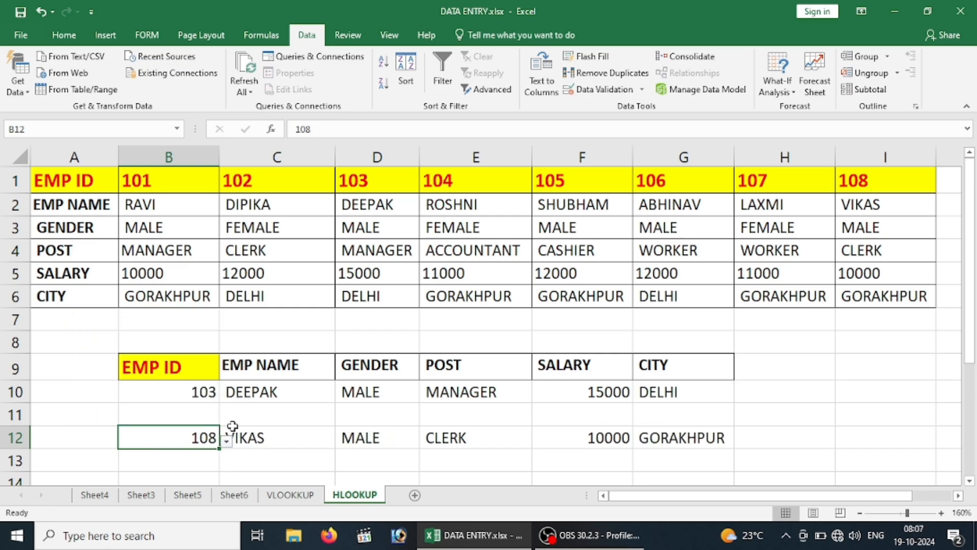
Look through the B12 dropdown list, choose EMP ID 102, and leave the lookup row
left_click(226, 442)
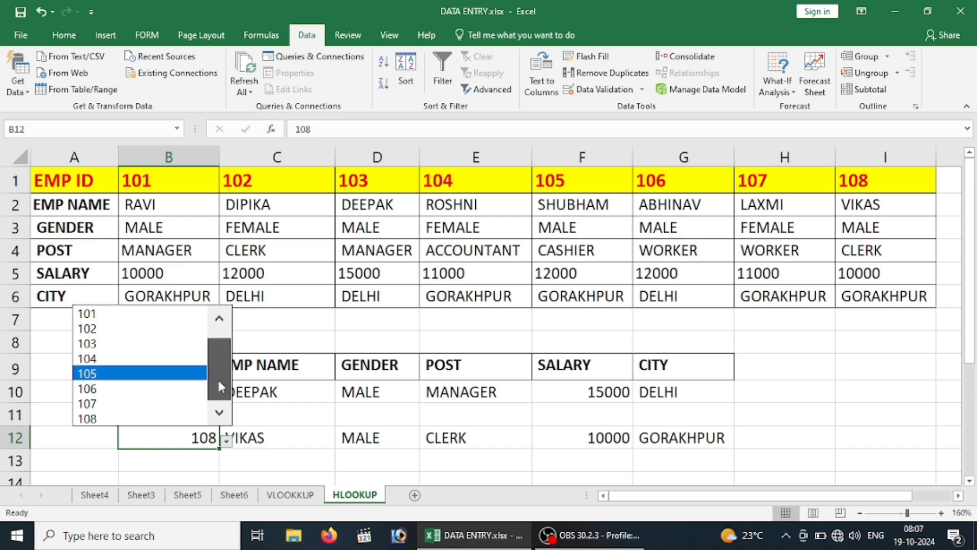
left_click(214, 324)
left_click_drag(214, 328, 214, 362)
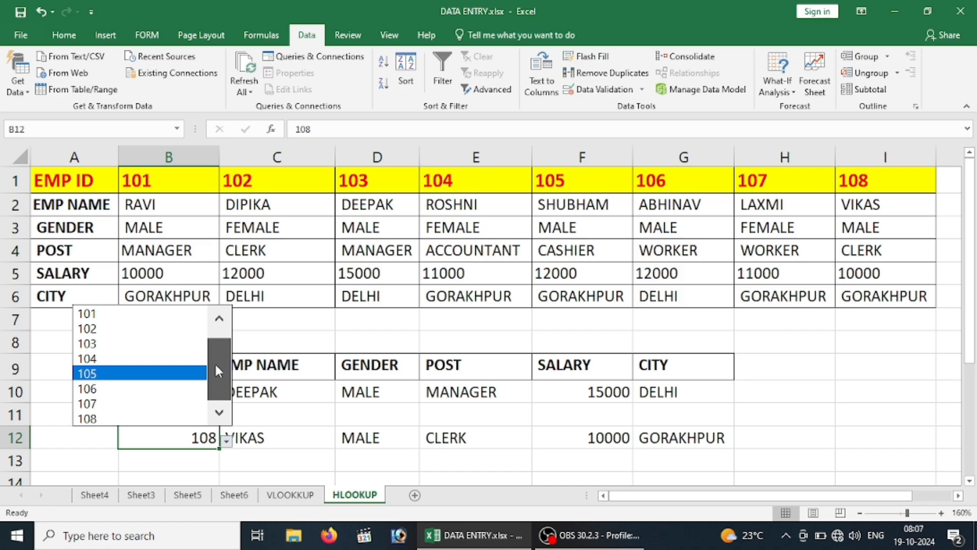
left_click(120, 335)
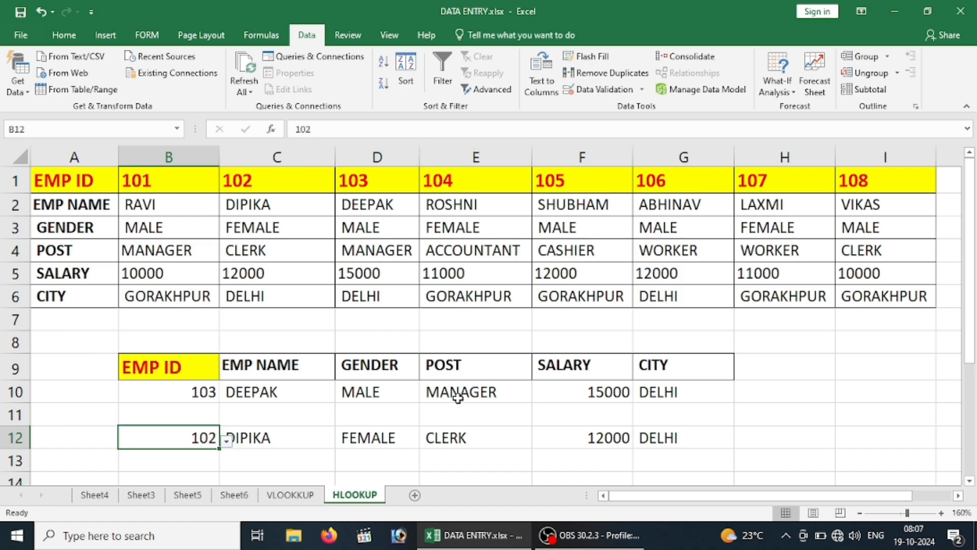
left_click(476, 441)
left_click(735, 376)
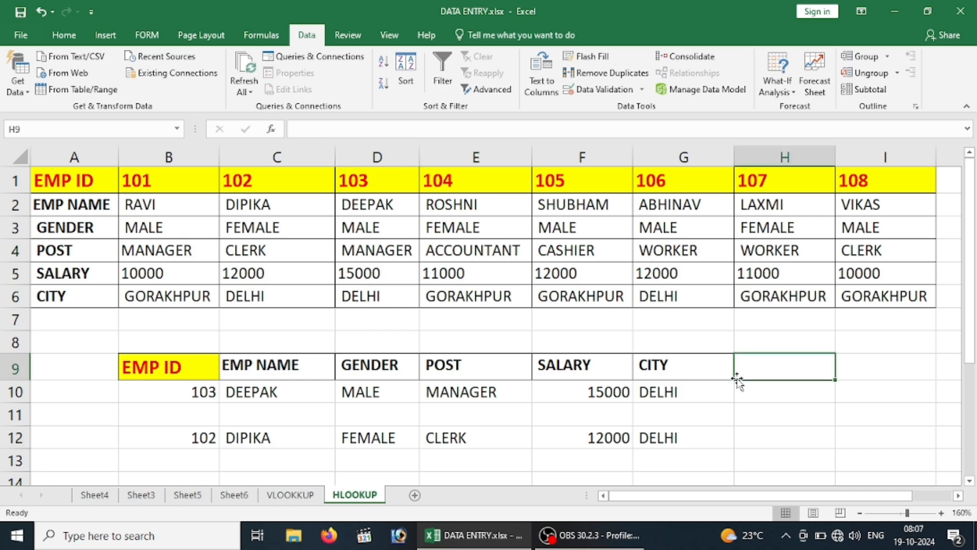